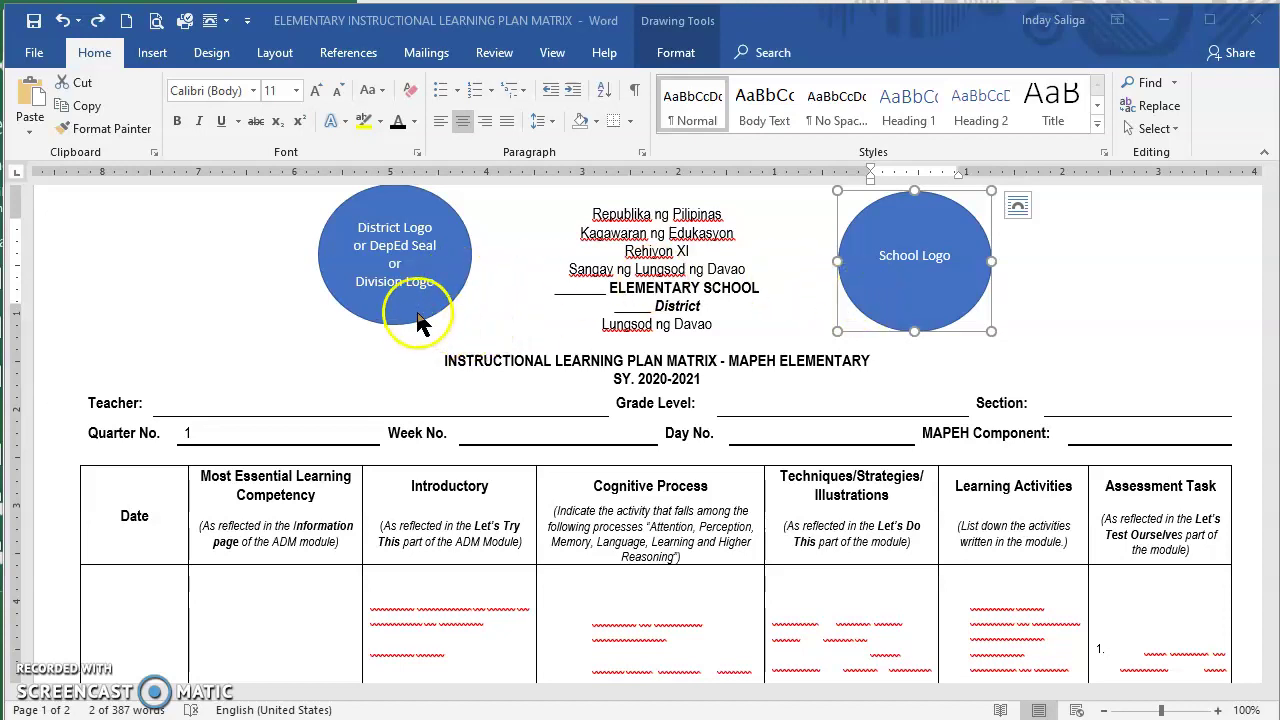
Step: Delete the School Logo and District Logo placeholder circles from the header
click(839, 331)
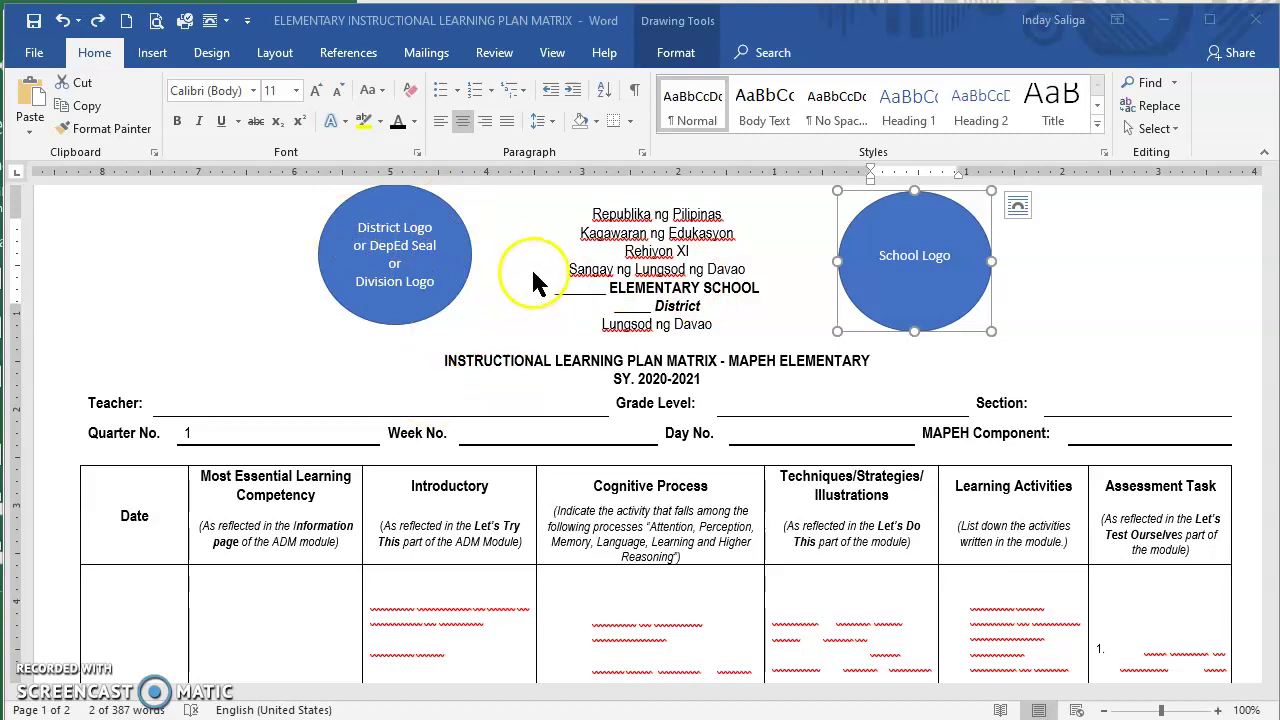
click(857, 322)
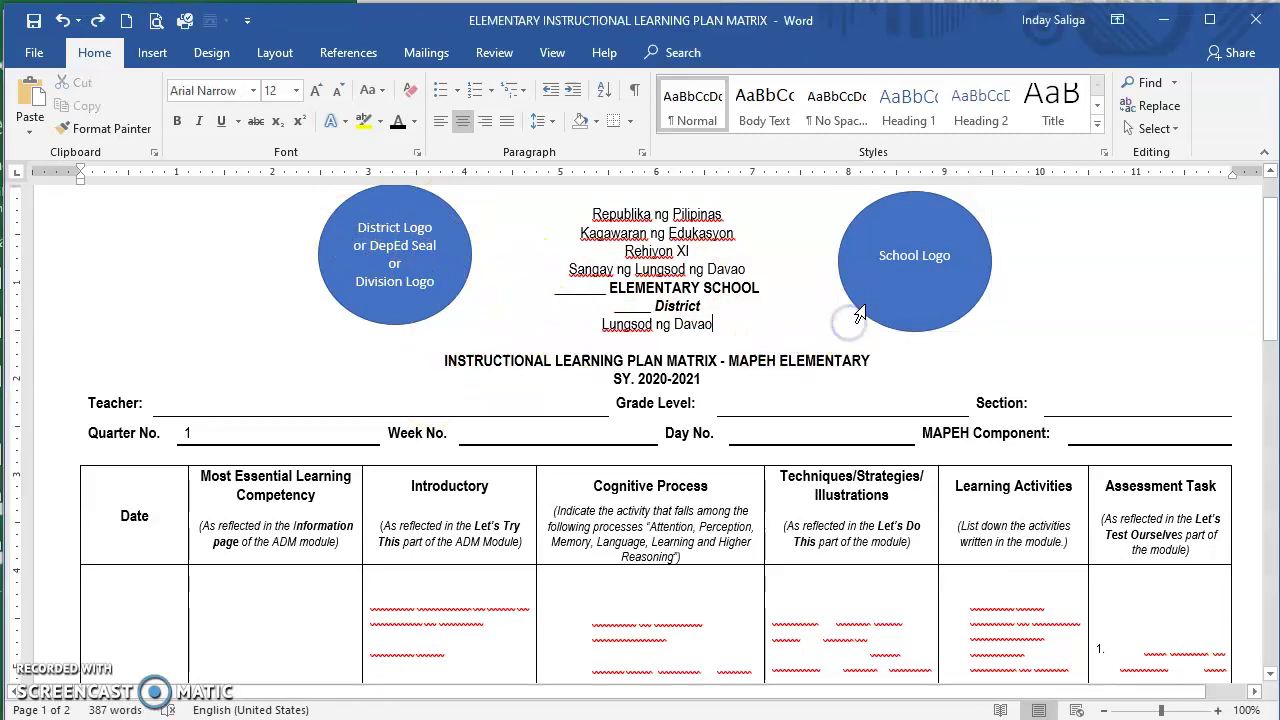
click(856, 316)
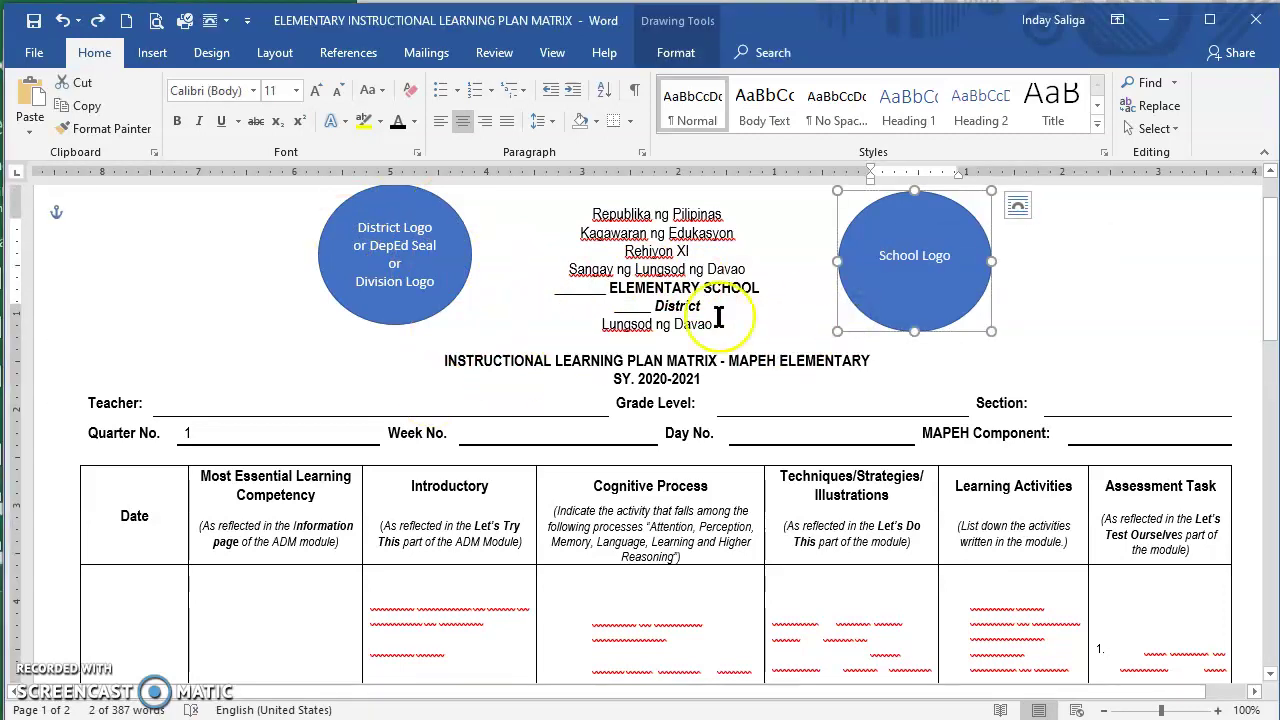
click(440, 308)
key(Delete)
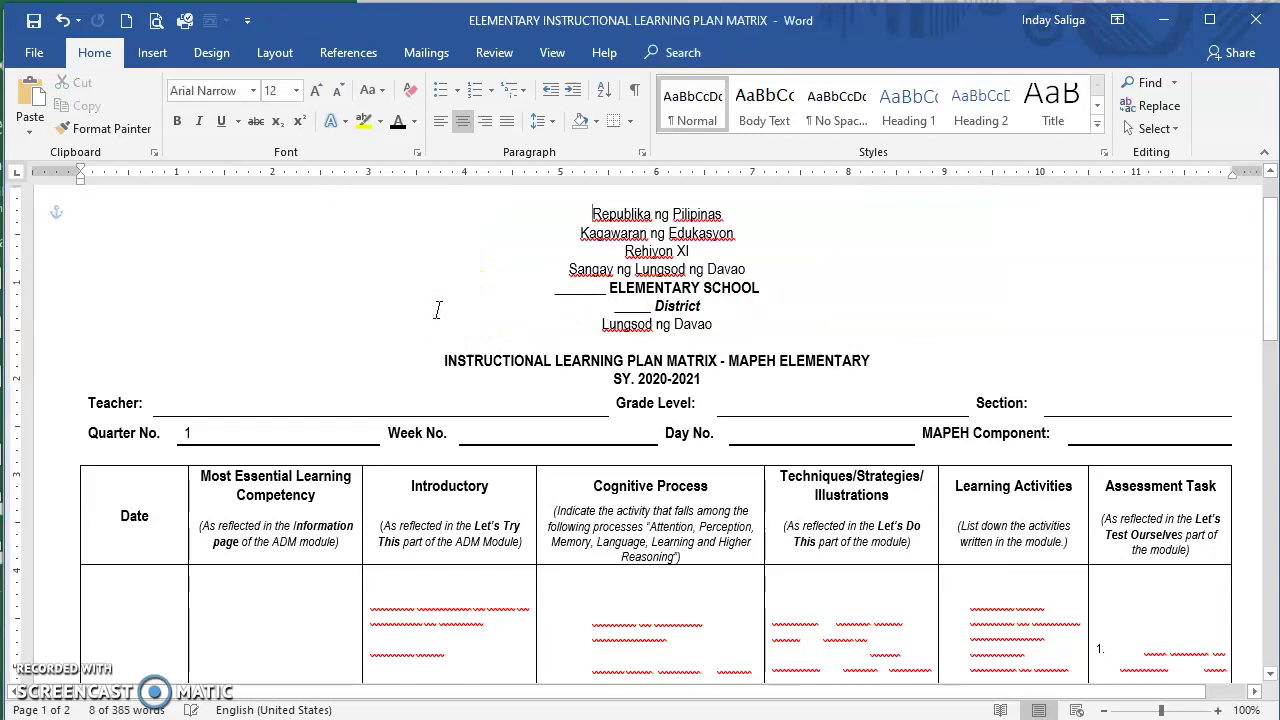
Step: Insert the Jose Bastida Elementary School seal picture from file at the top of the page
click(150, 55)
click(190, 84)
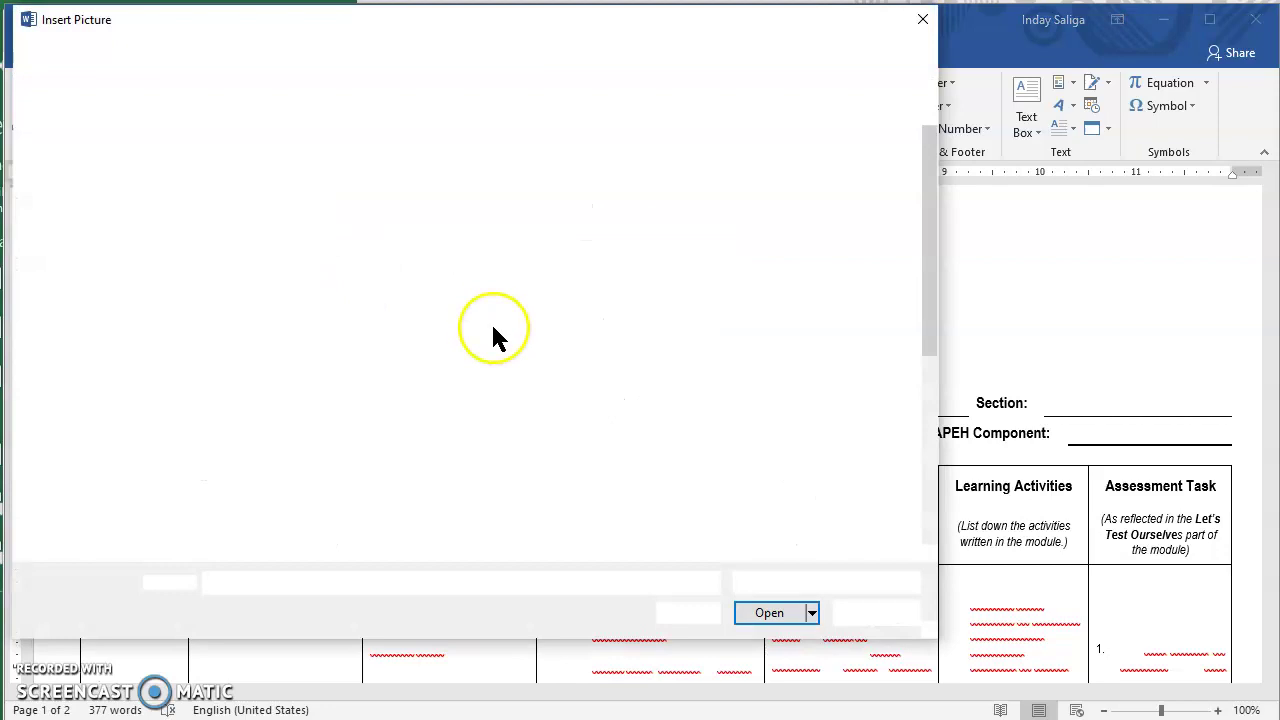
scroll(503, 371, down, 5)
click(518, 500)
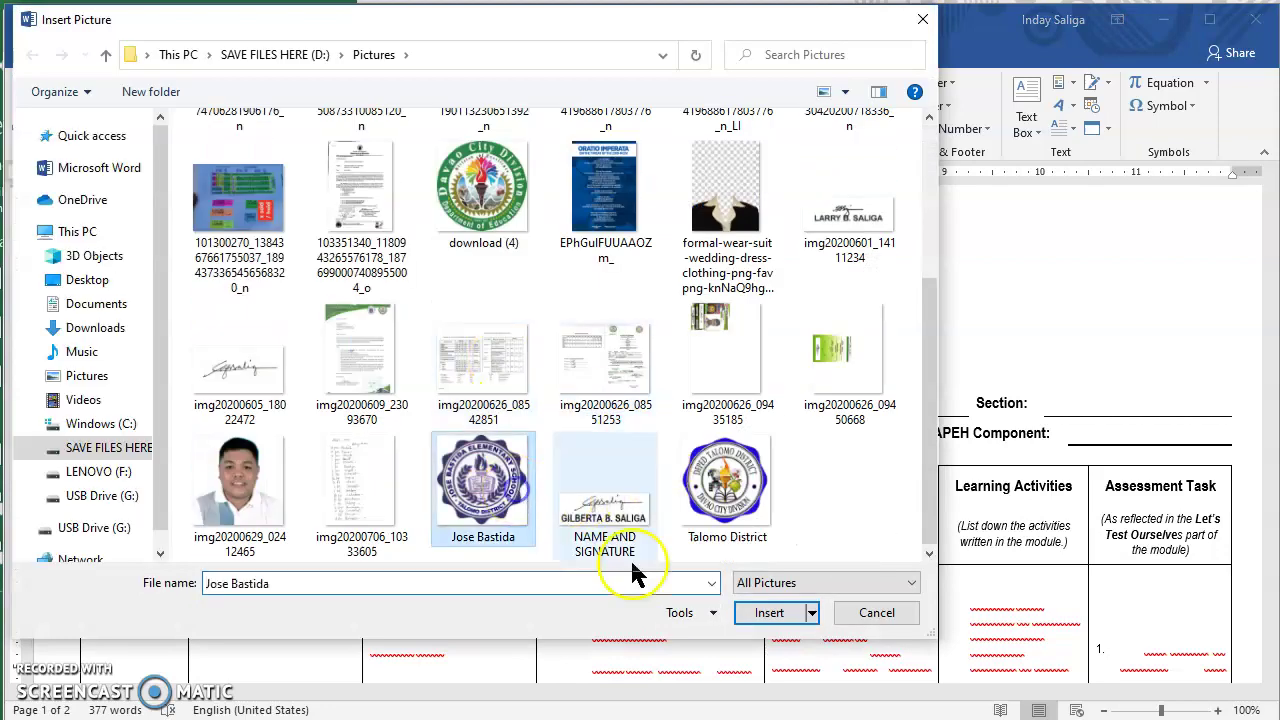
click(772, 613)
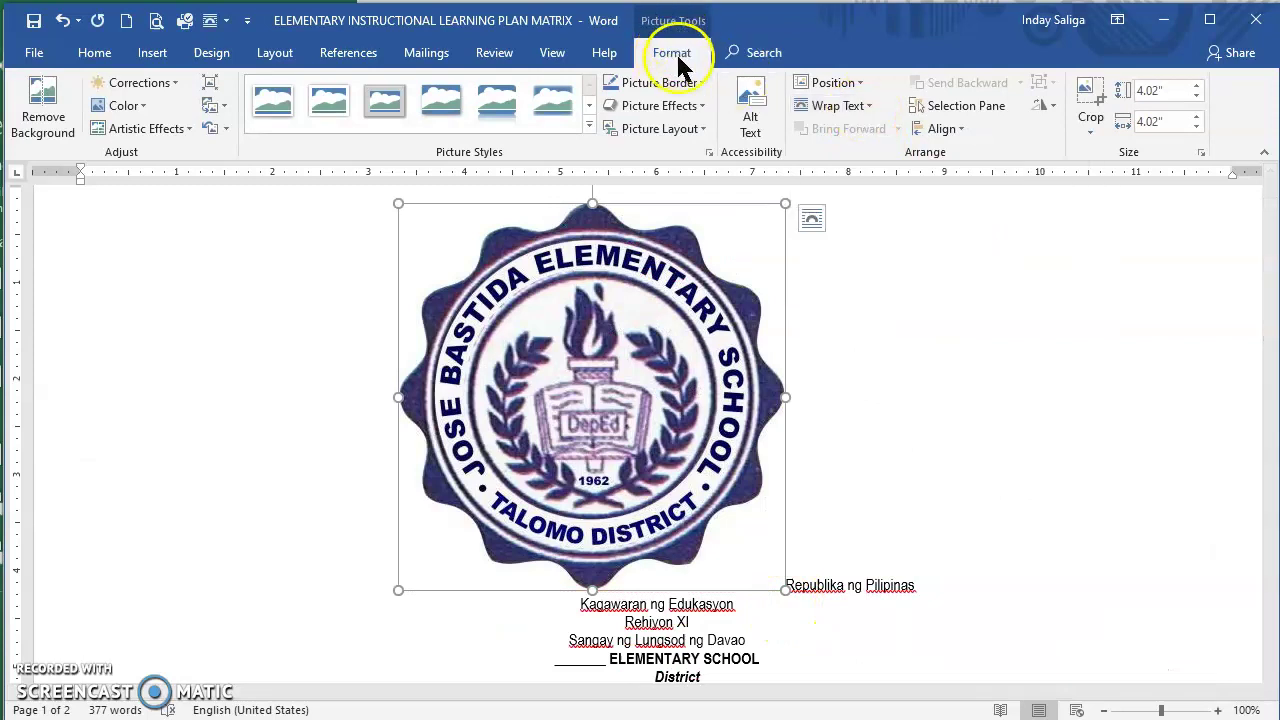
Step: Float the seal In Front of Text, shrink it to 1.16 in right of the header, then copy it left
click(864, 108)
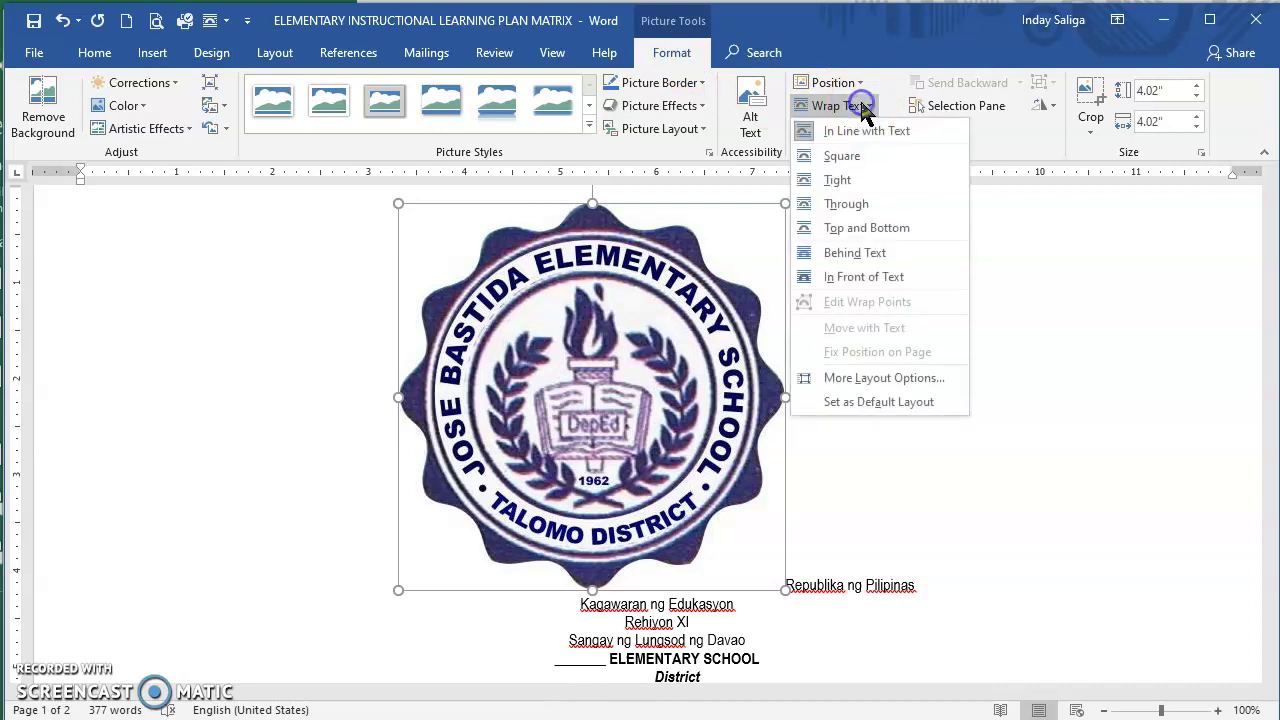
click(866, 277)
drag(784, 589, 551, 356)
drag(514, 300, 927, 300)
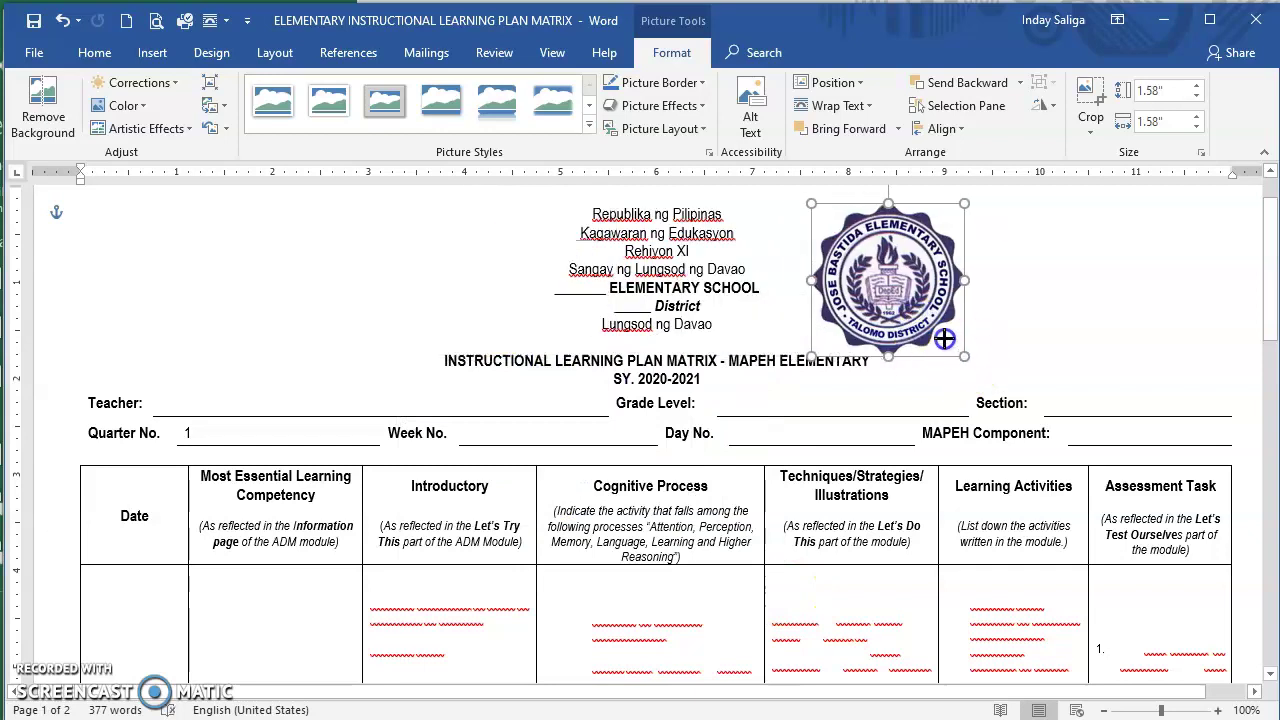
drag(964, 357, 923, 315)
drag(866, 266, 880, 253)
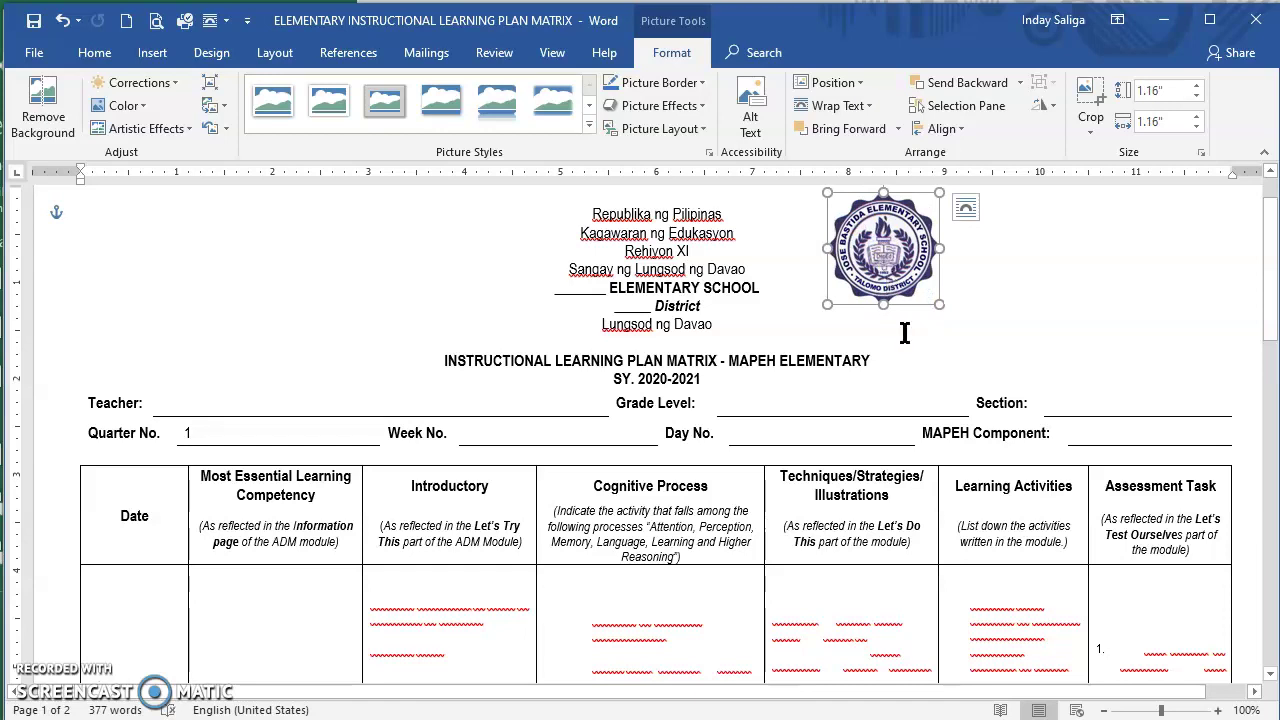
drag(906, 295, 437, 290)
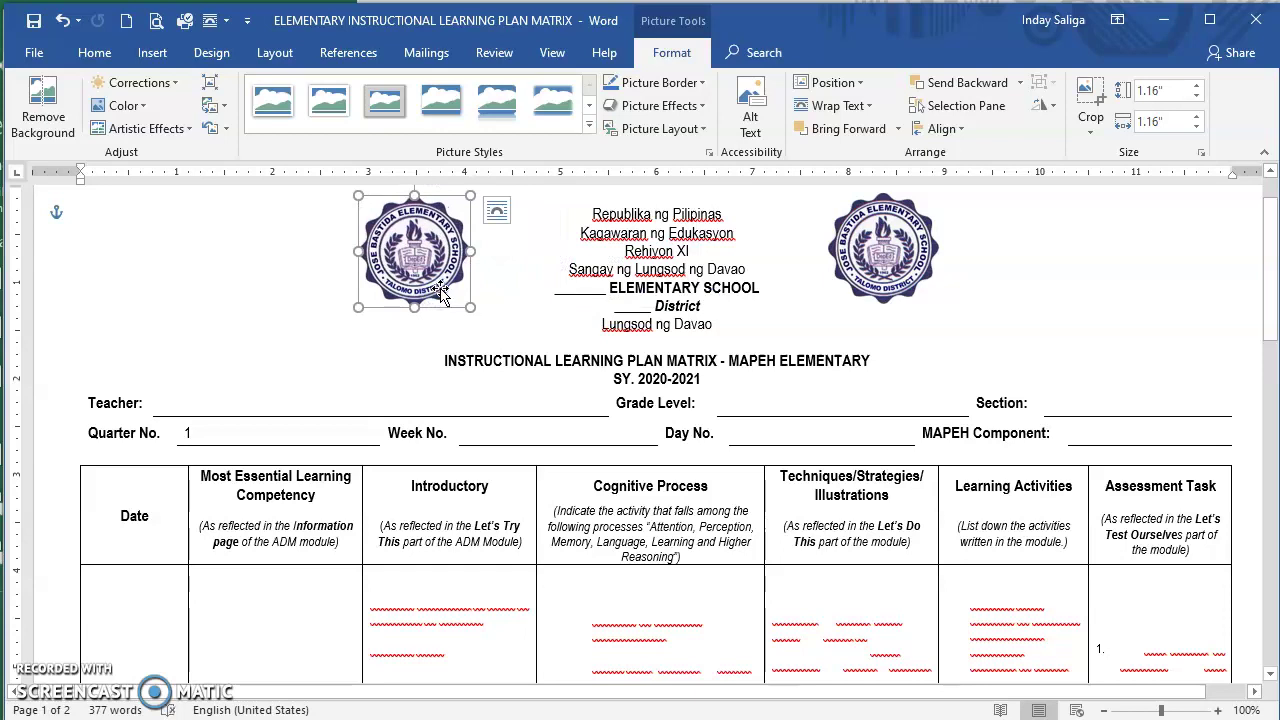
Step: Replace the left seal with the Talomo District logo picture from file
right_click(441, 292)
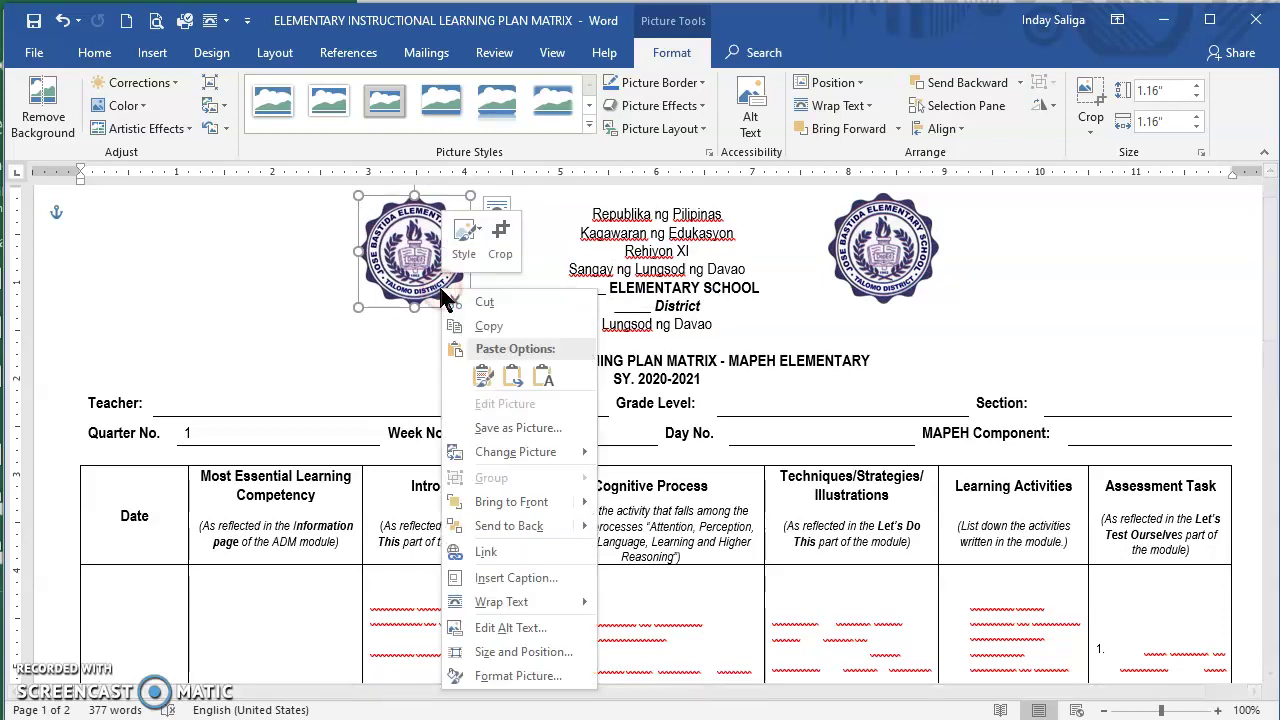
mouse_move(548, 460)
click(640, 455)
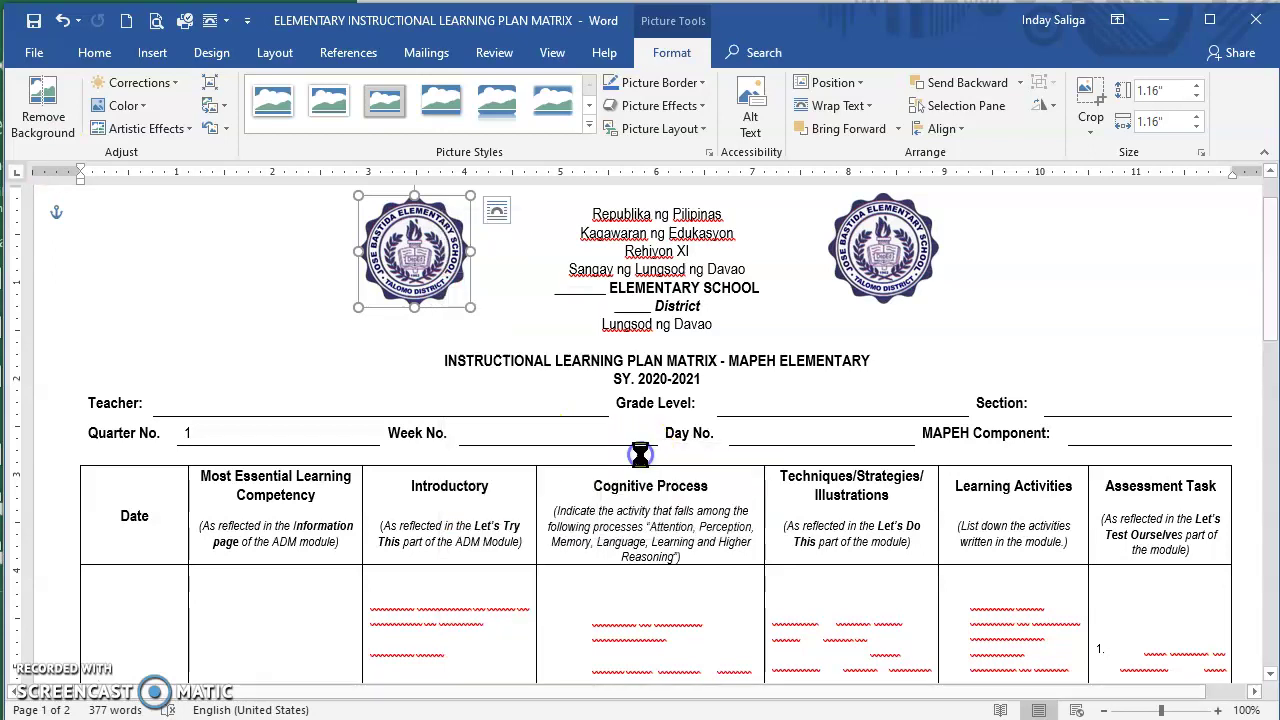
scroll(500, 505, down, 3)
click(500, 505)
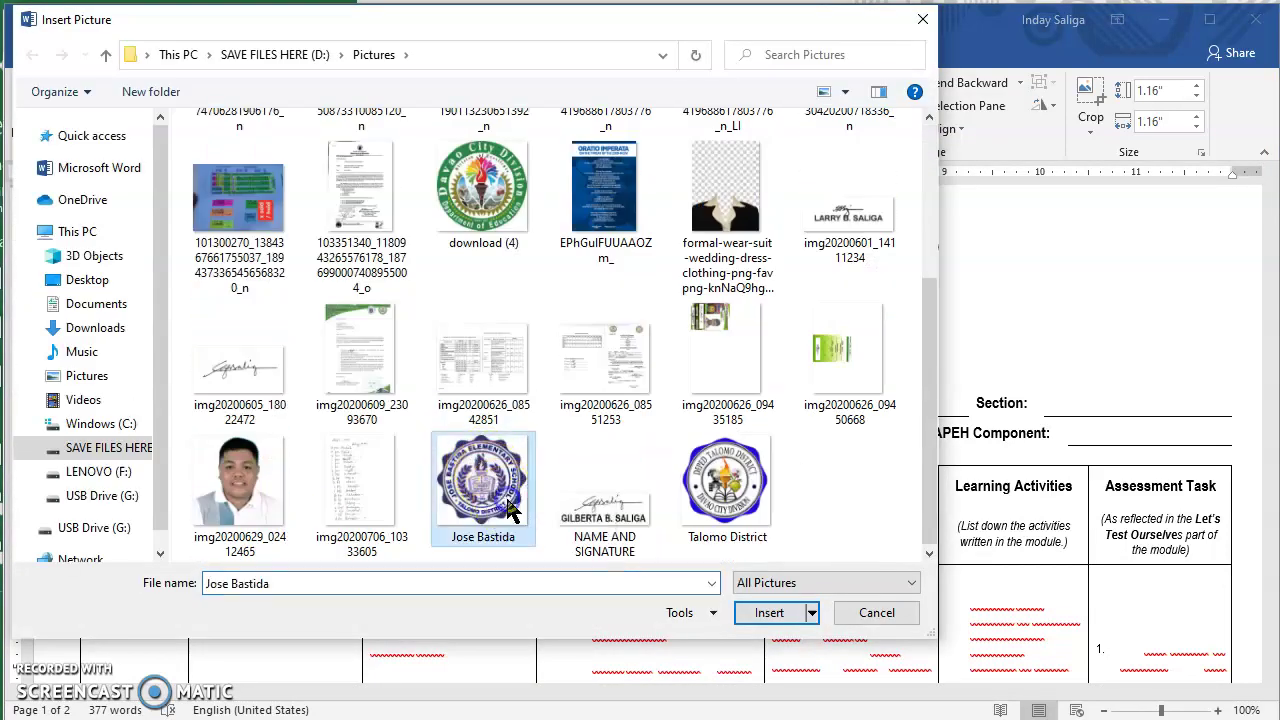
click(708, 492)
click(766, 610)
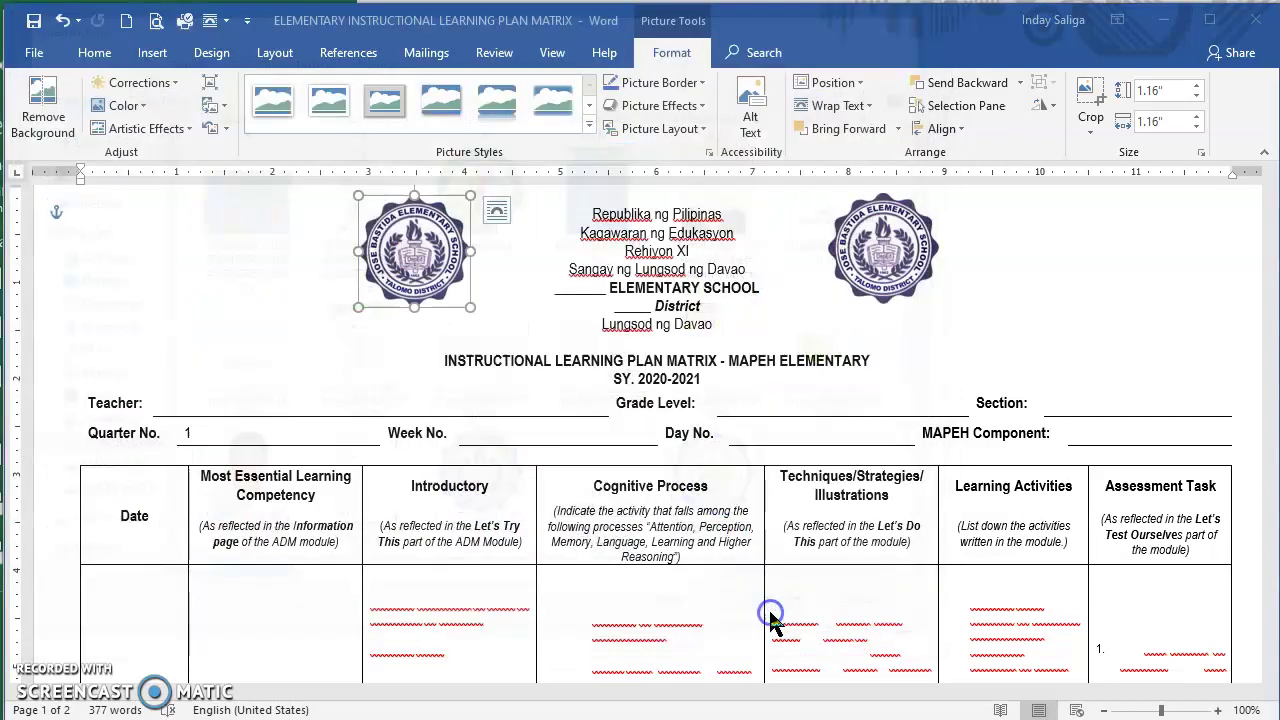
Step: Fill the blank before ELEMENTARY SCHOOL with 'JOSE BASTIDA'
click(586, 291)
double_click(586, 291)
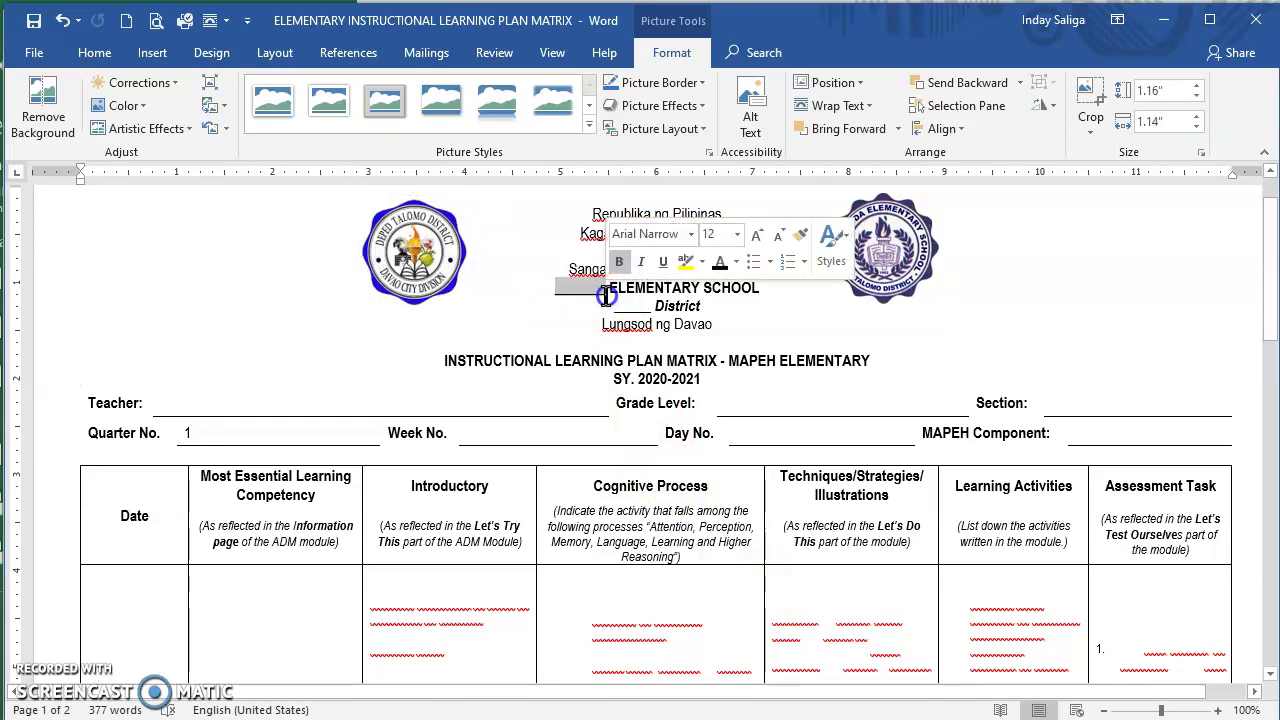
text(JOSE BASTIDA)
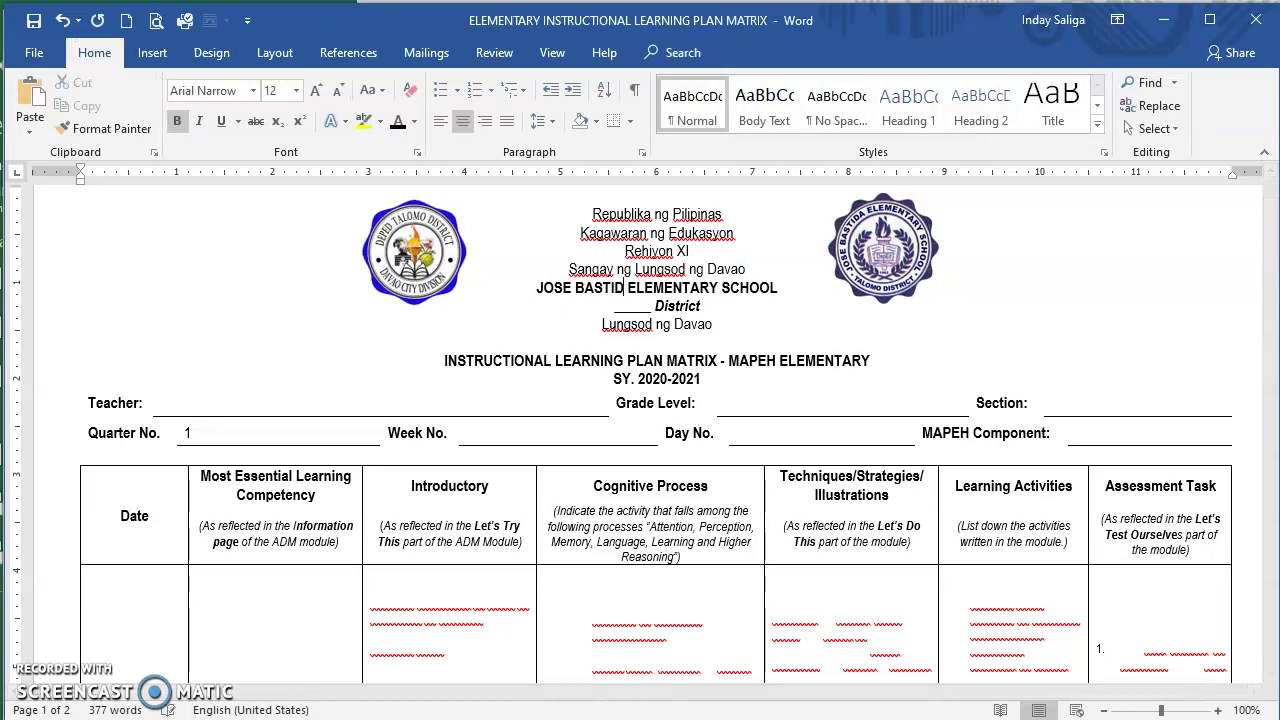
Step: Fill the blank before District with 'Talomo'
double_click(640, 307)
double_click(650, 313)
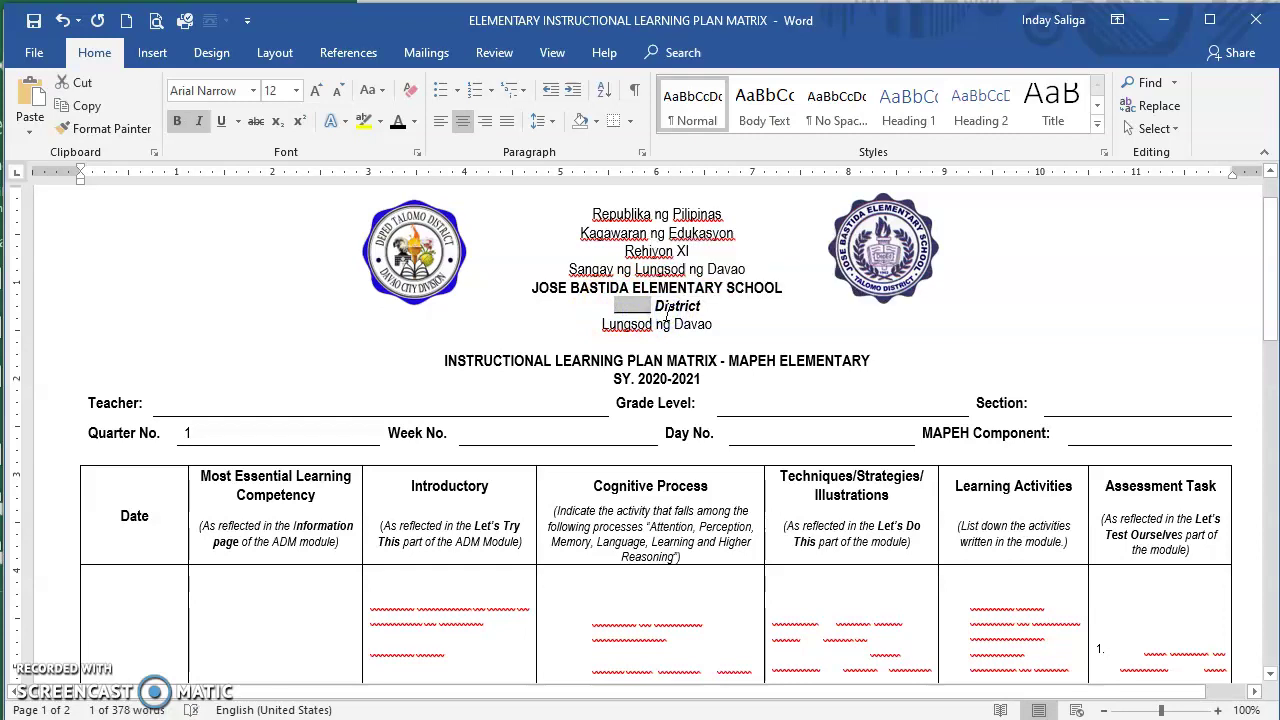
text(T)
key(BackSpace)
key(BackSpace)
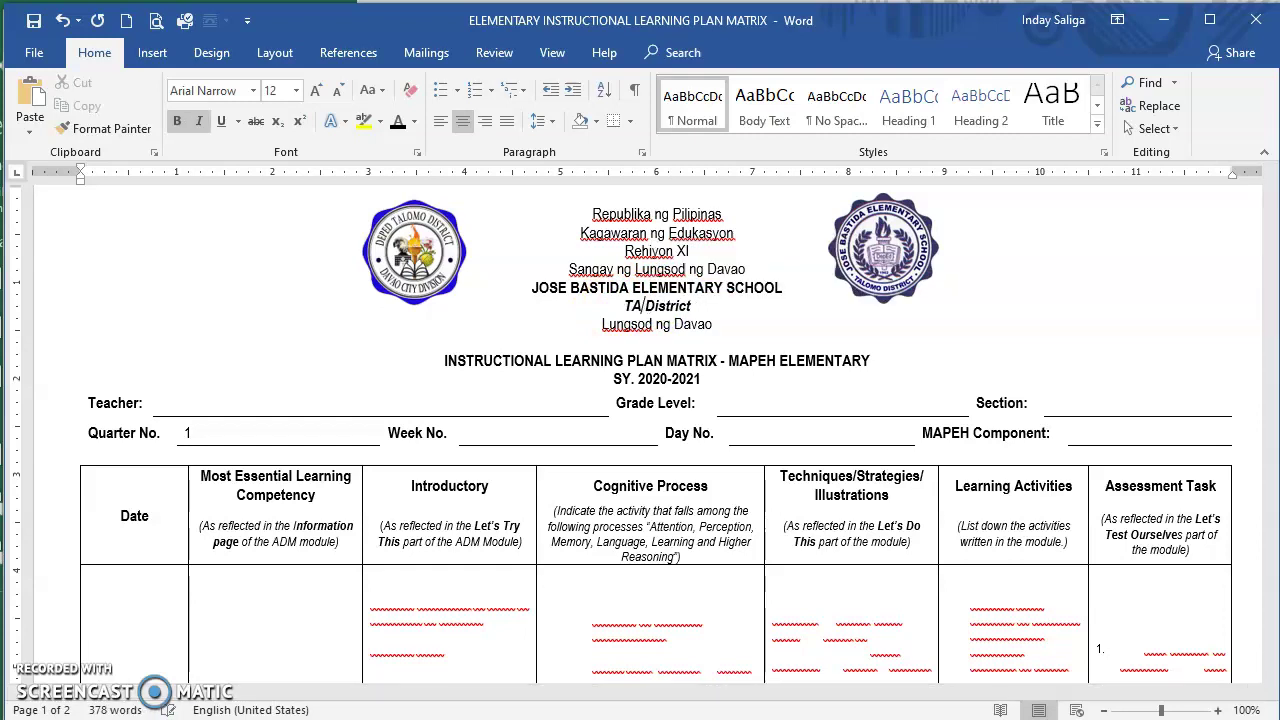
text(lomo)
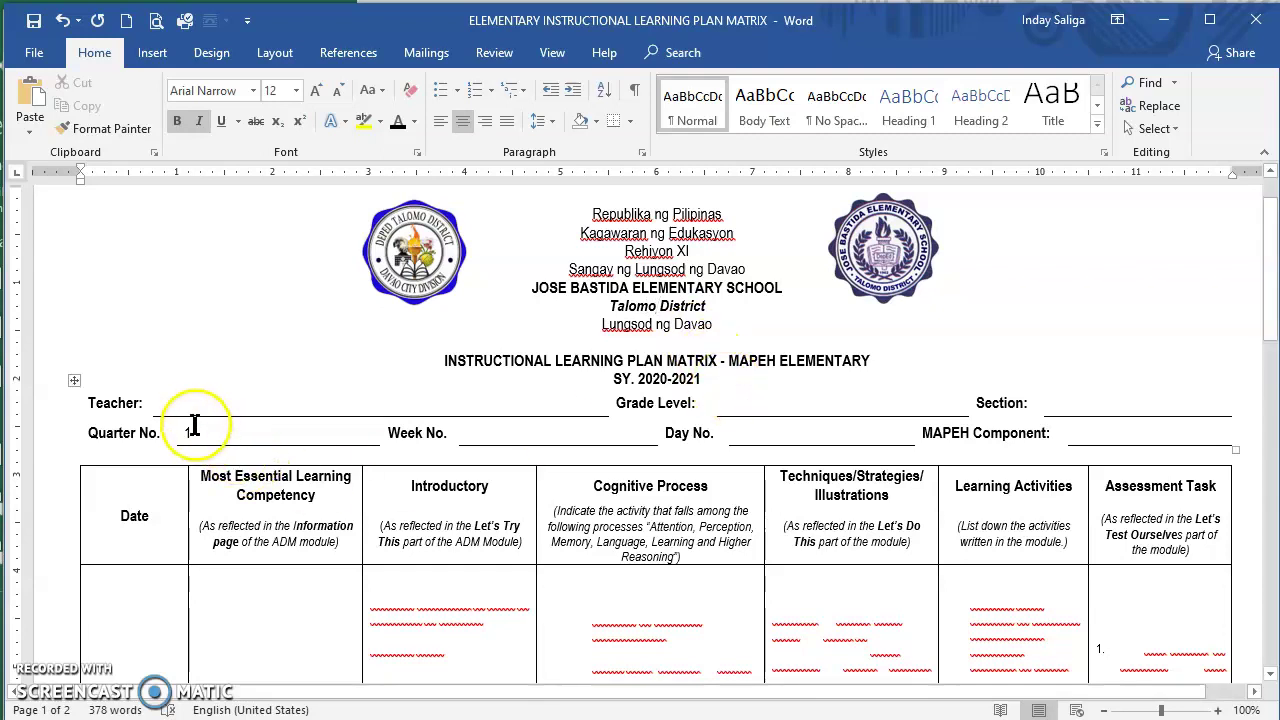
Step: Apply a visible font color to the Teacher name and Grade Level 5 value cells
click(73, 385)
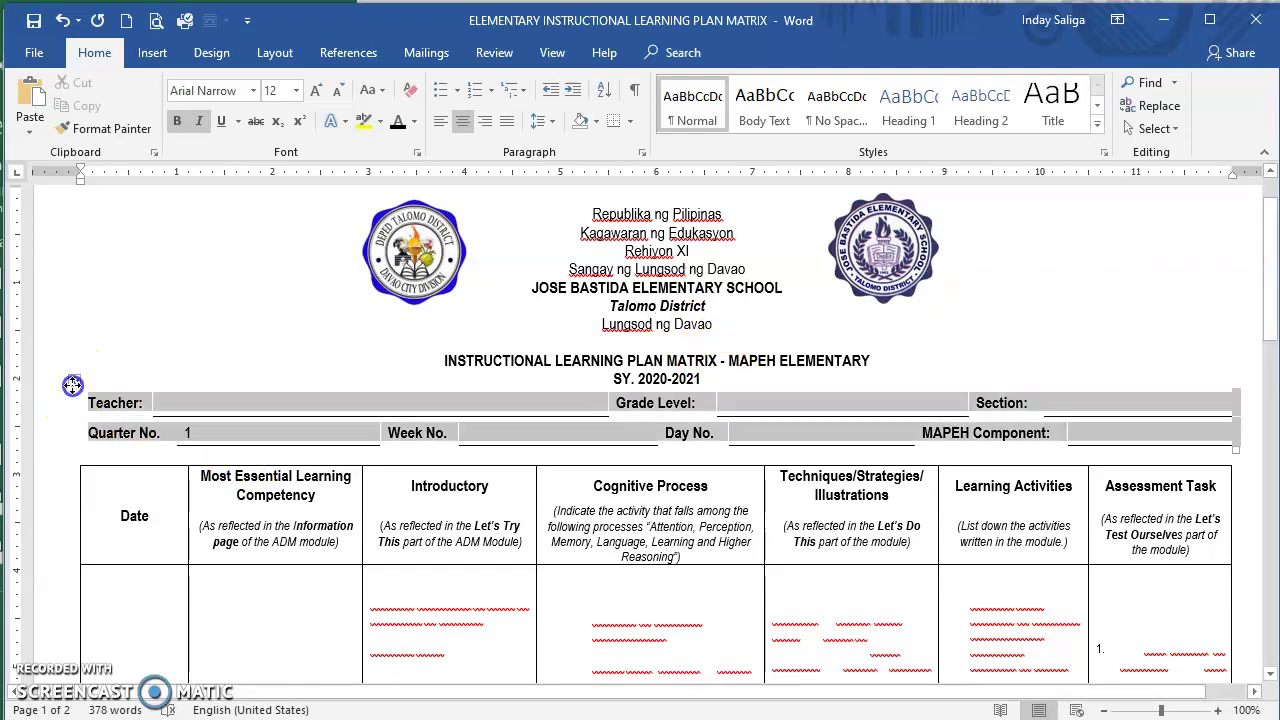
click(73, 385)
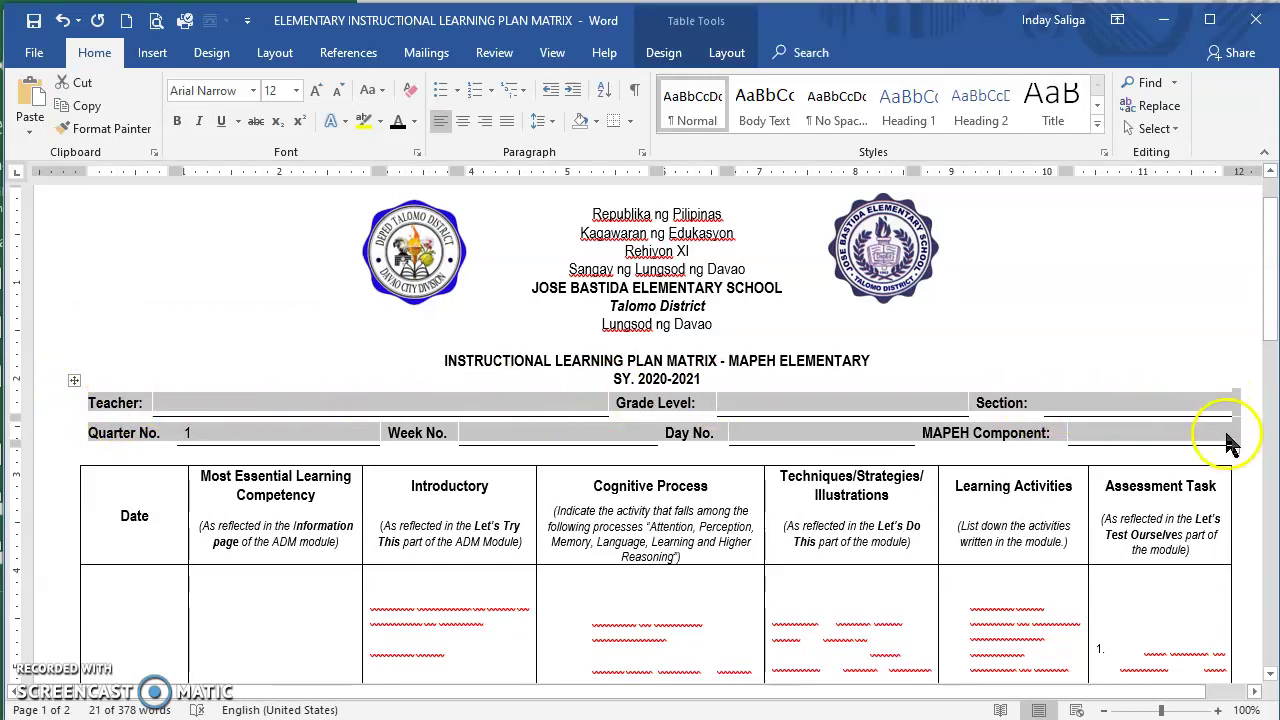
click(221, 408)
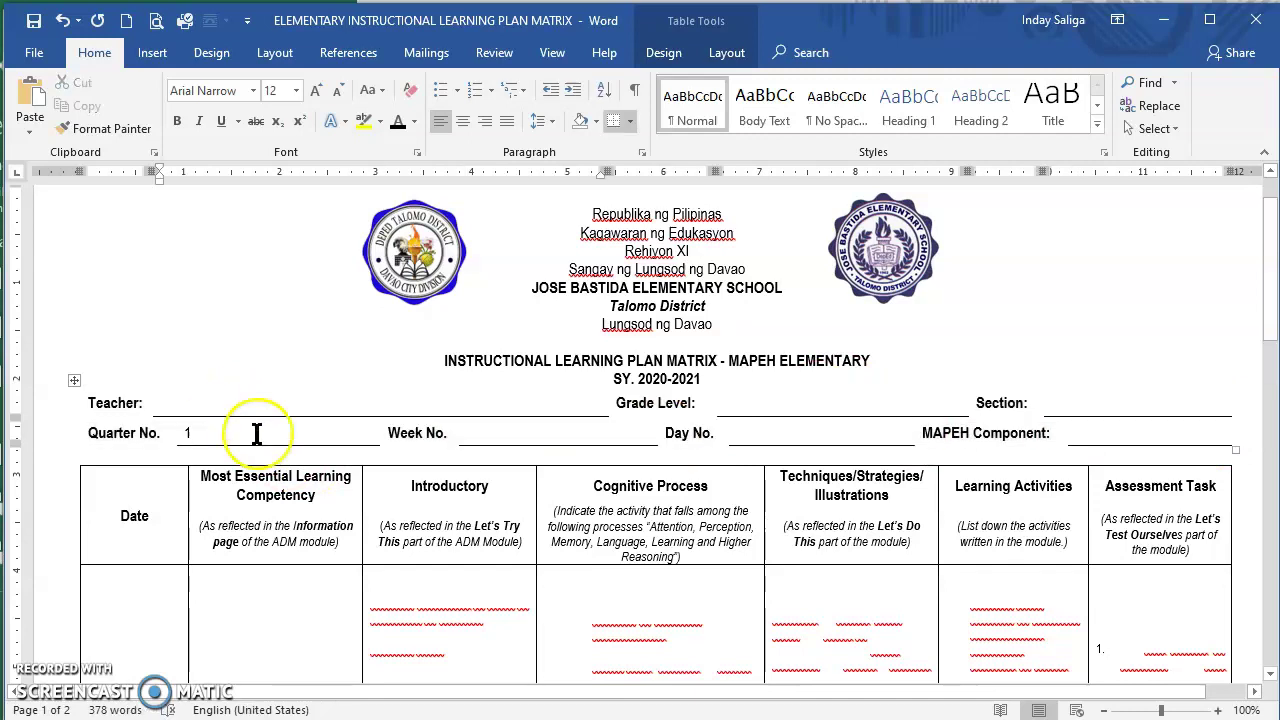
click(157, 403)
click(397, 121)
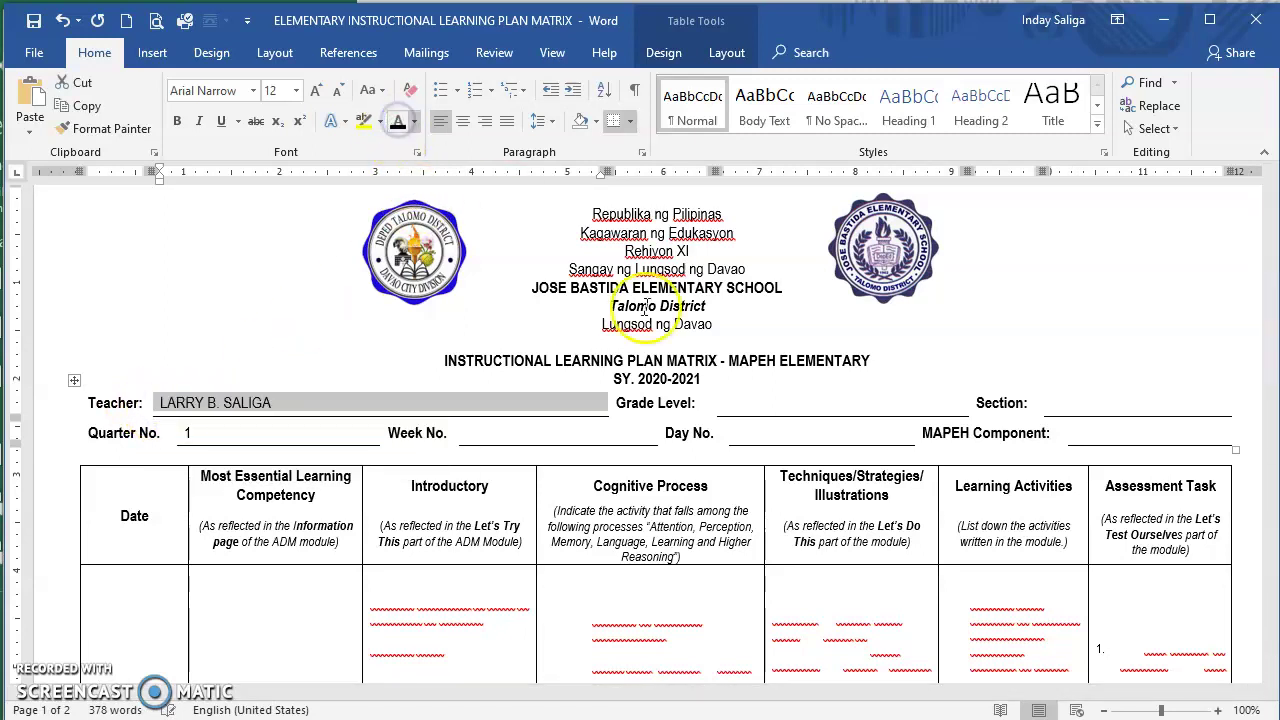
click(719, 414)
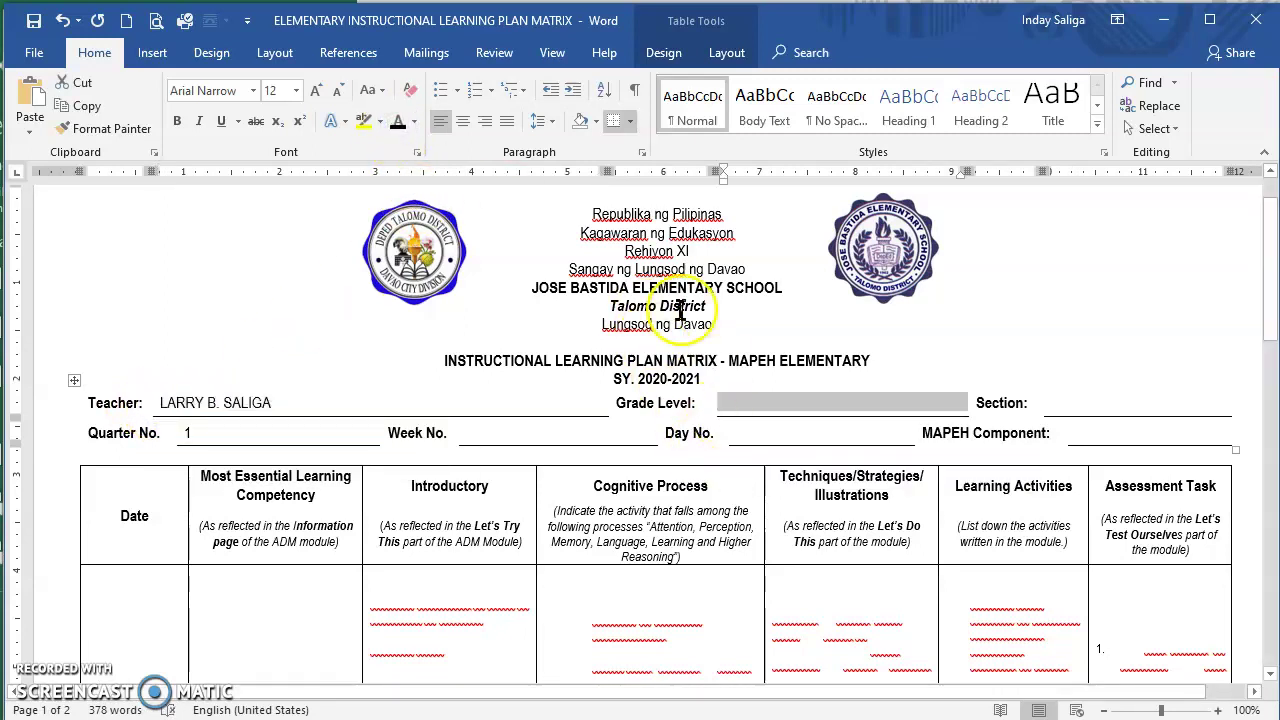
click(397, 121)
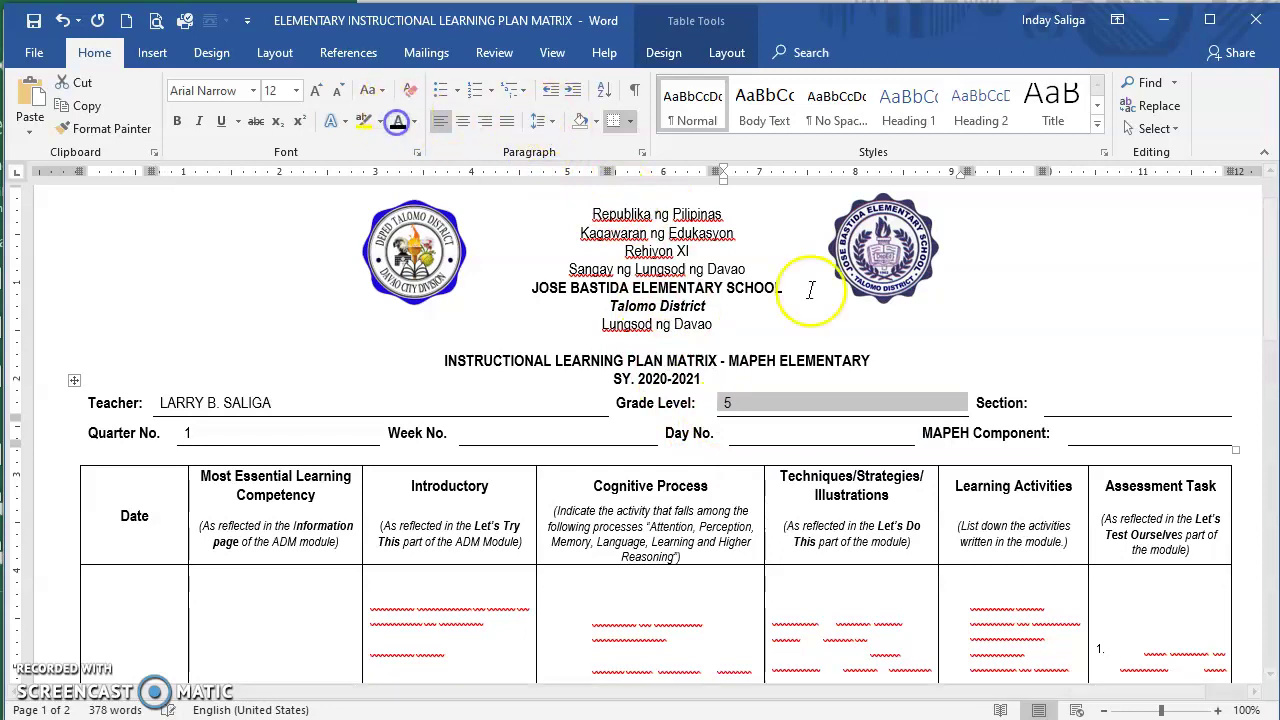
Step: Reveal Section LAUREL, Week No. 1, Day No. 1 and MAPEH Component ARTS with font color
click(1043, 404)
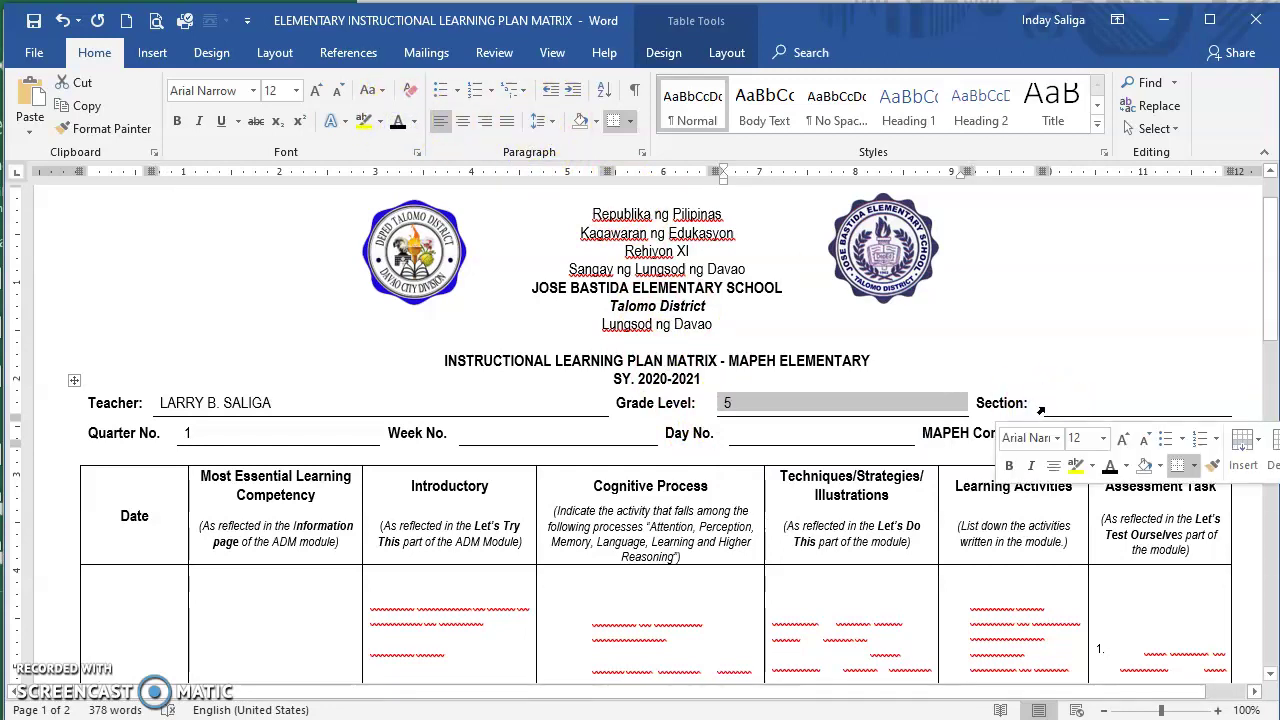
click(397, 121)
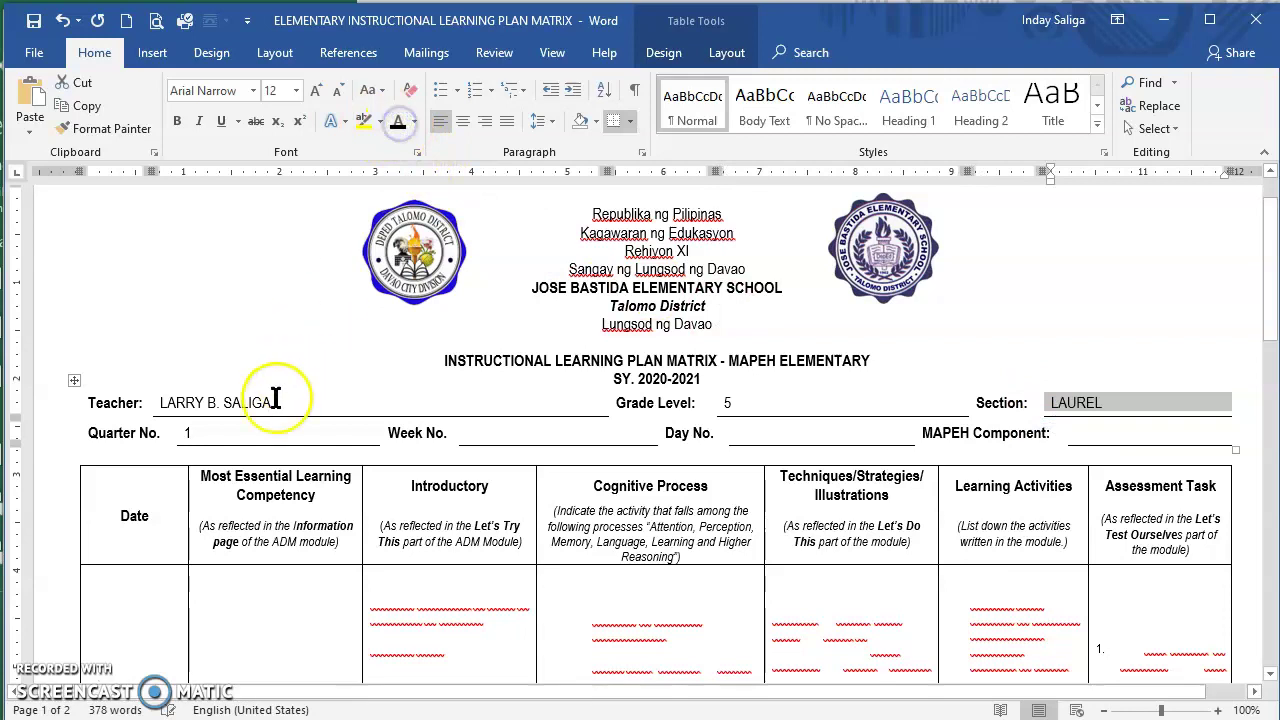
click(463, 438)
click(397, 121)
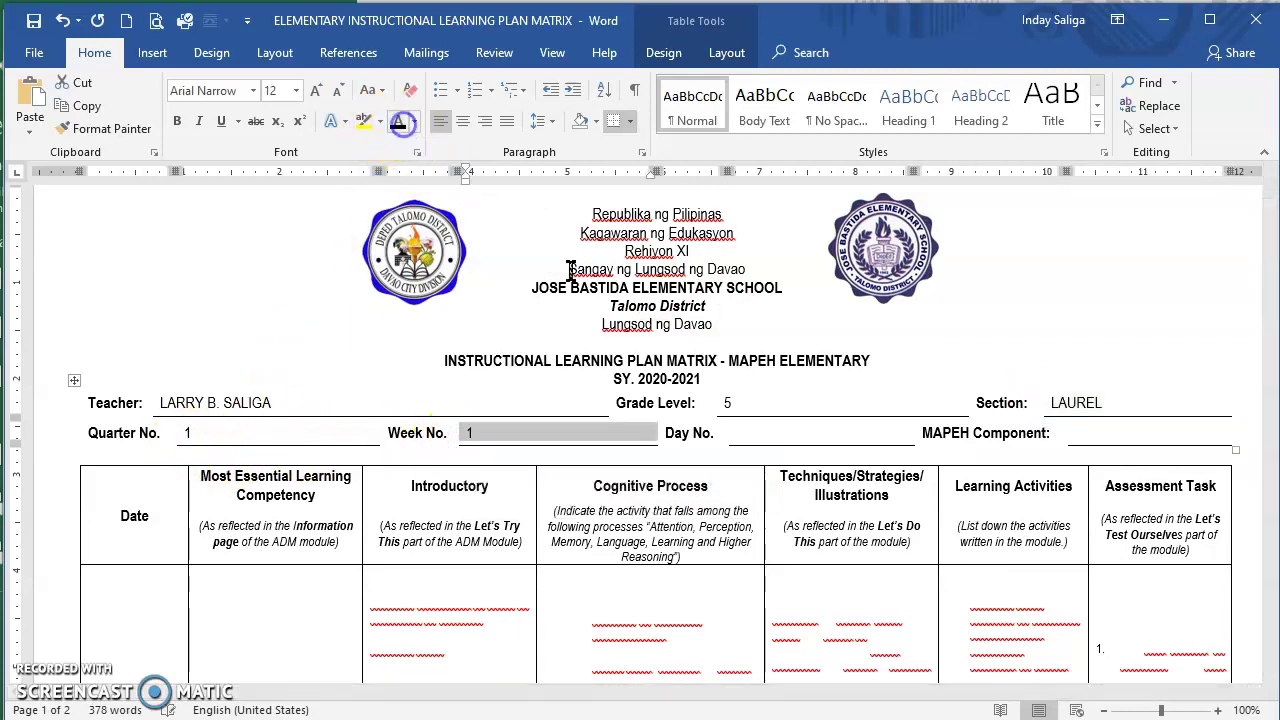
click(730, 438)
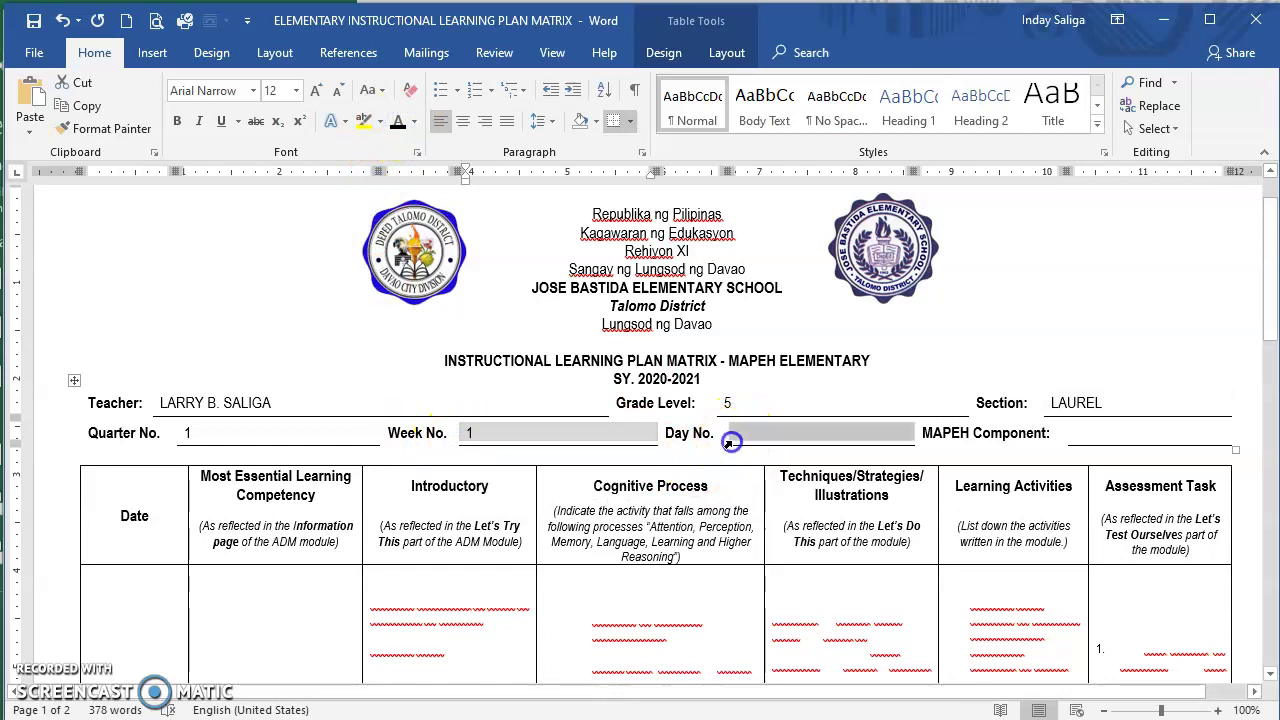
click(400, 128)
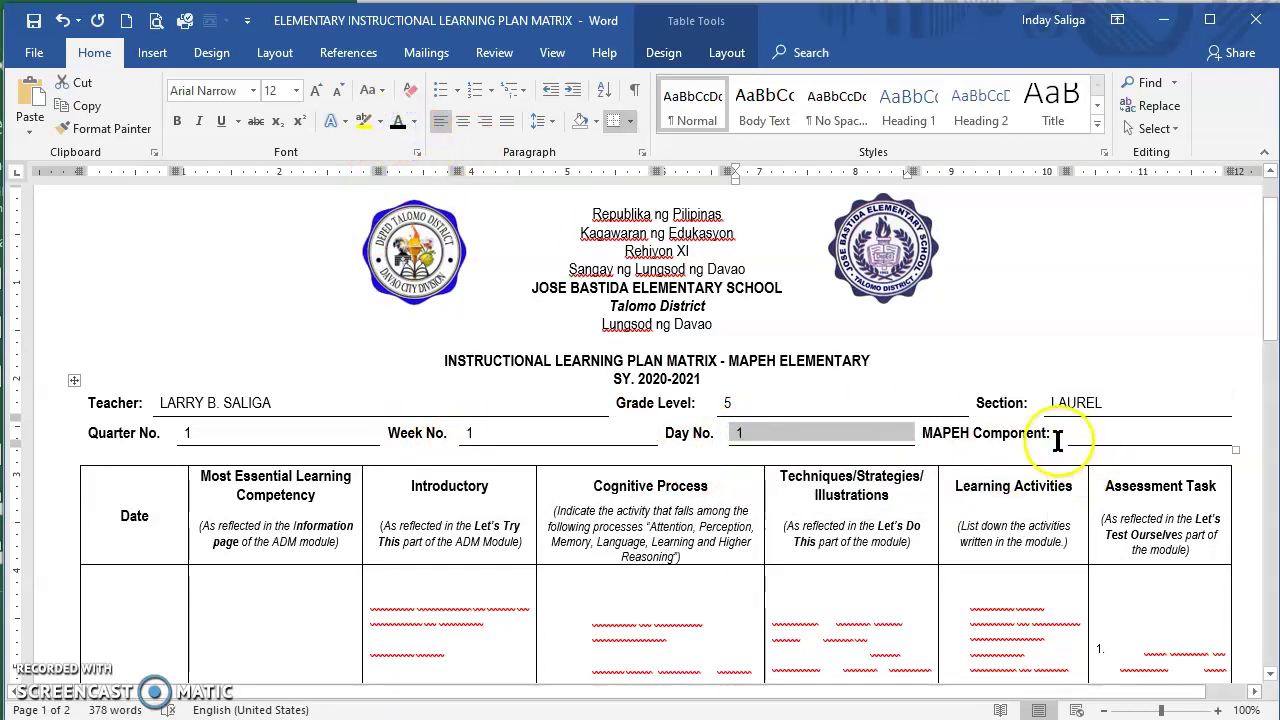
click(1067, 443)
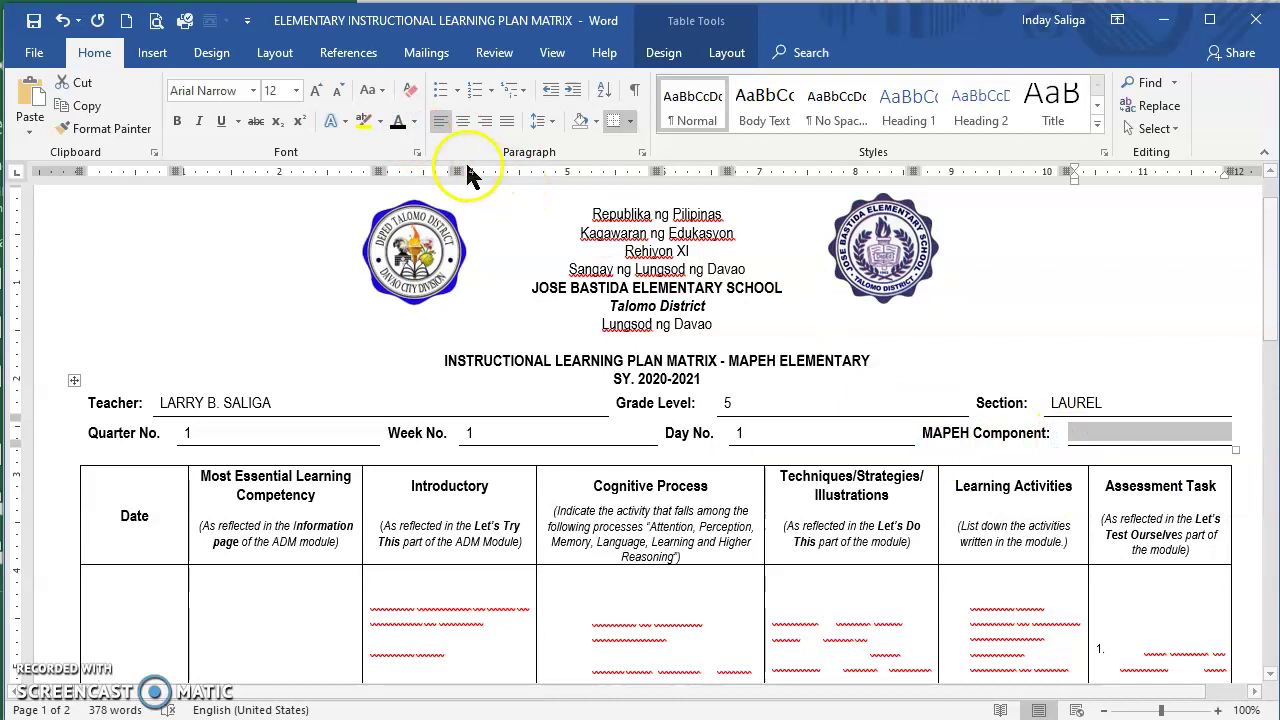
click(399, 125)
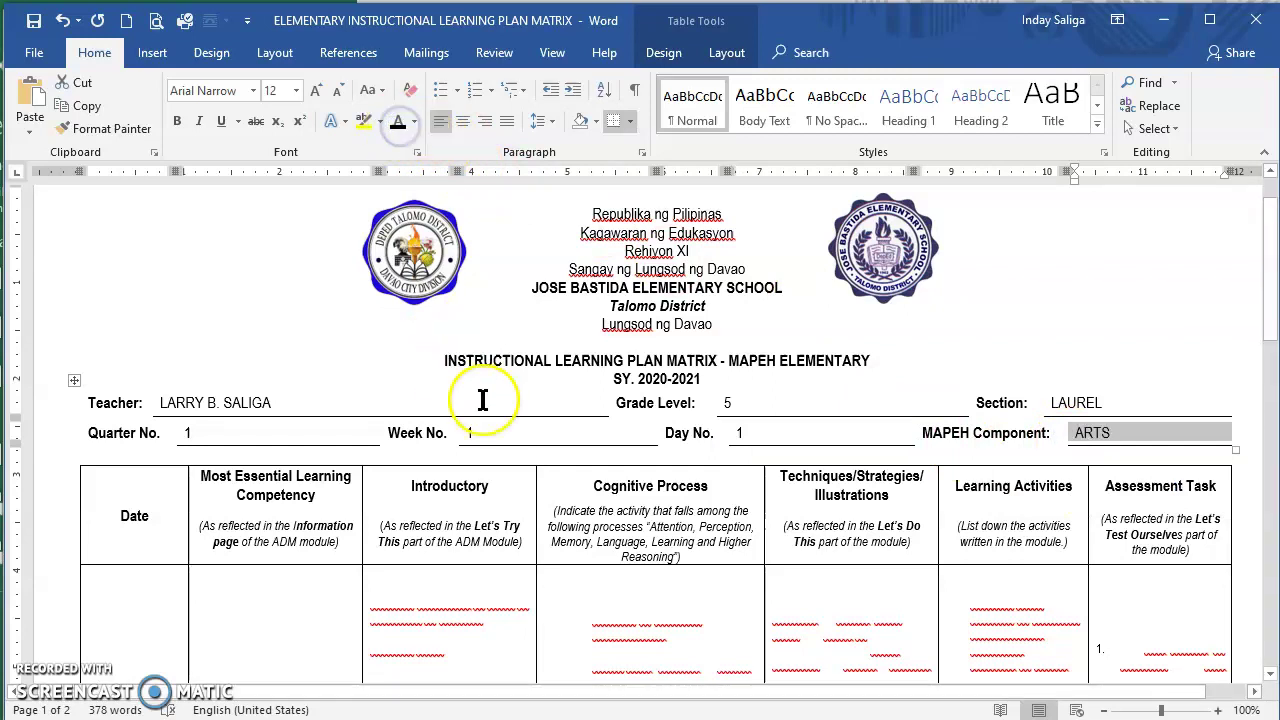
click(522, 437)
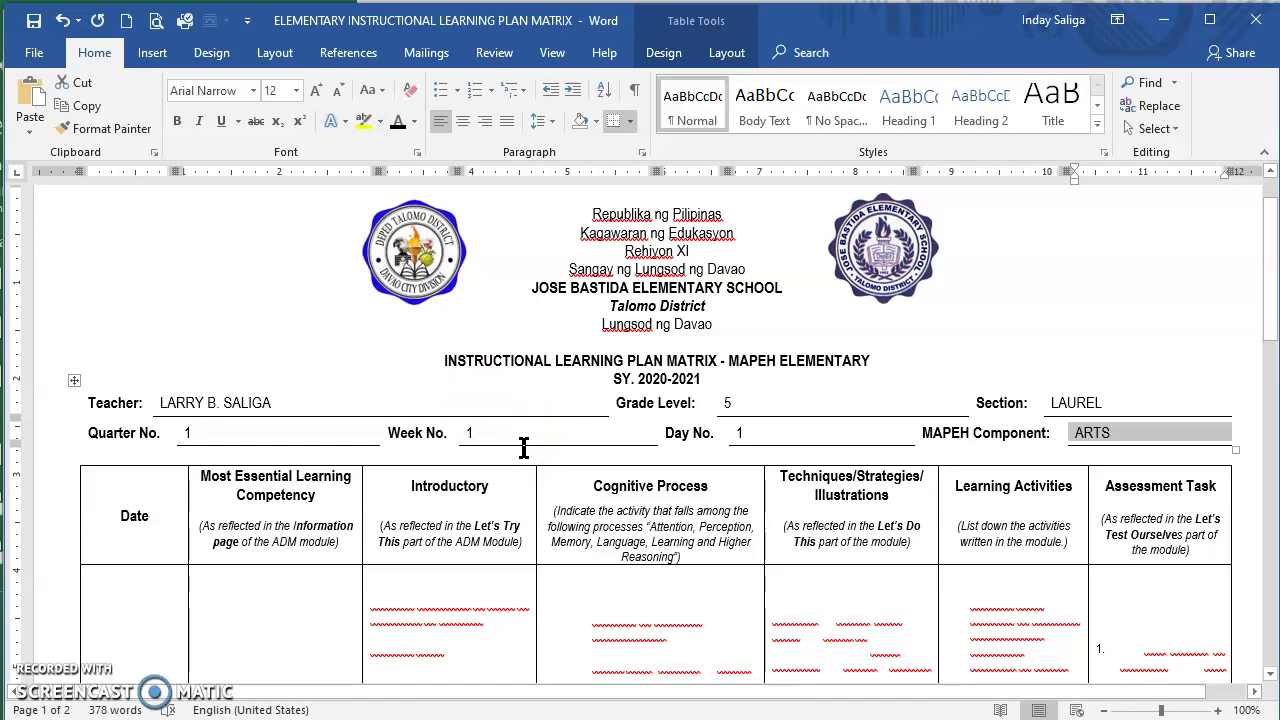
scroll(523, 448, down, 1)
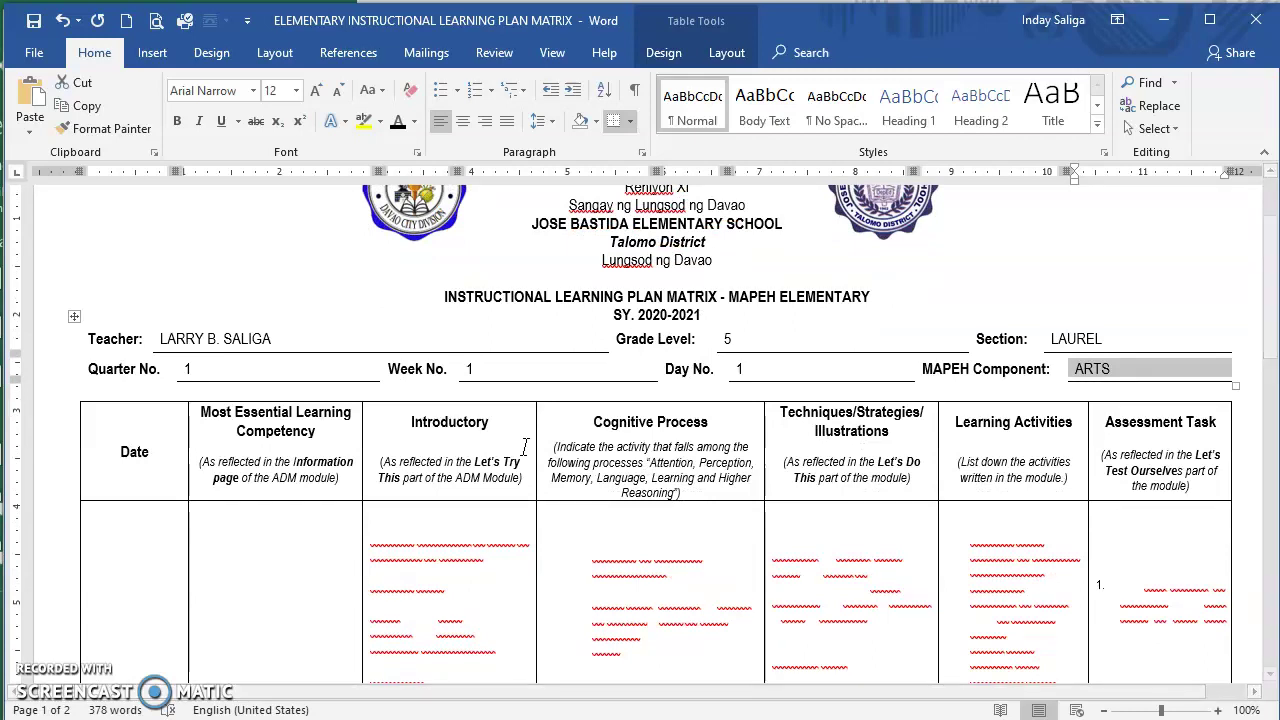
scroll(523, 448, down, 2)
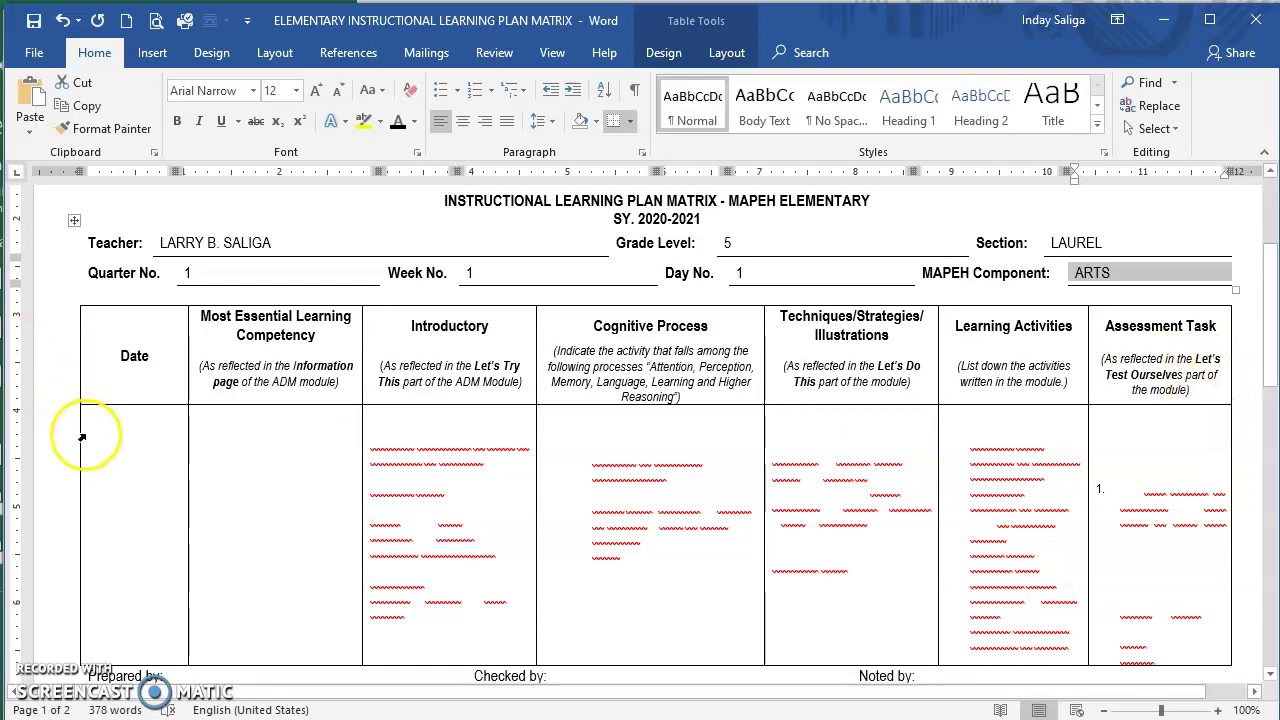
click(82, 437)
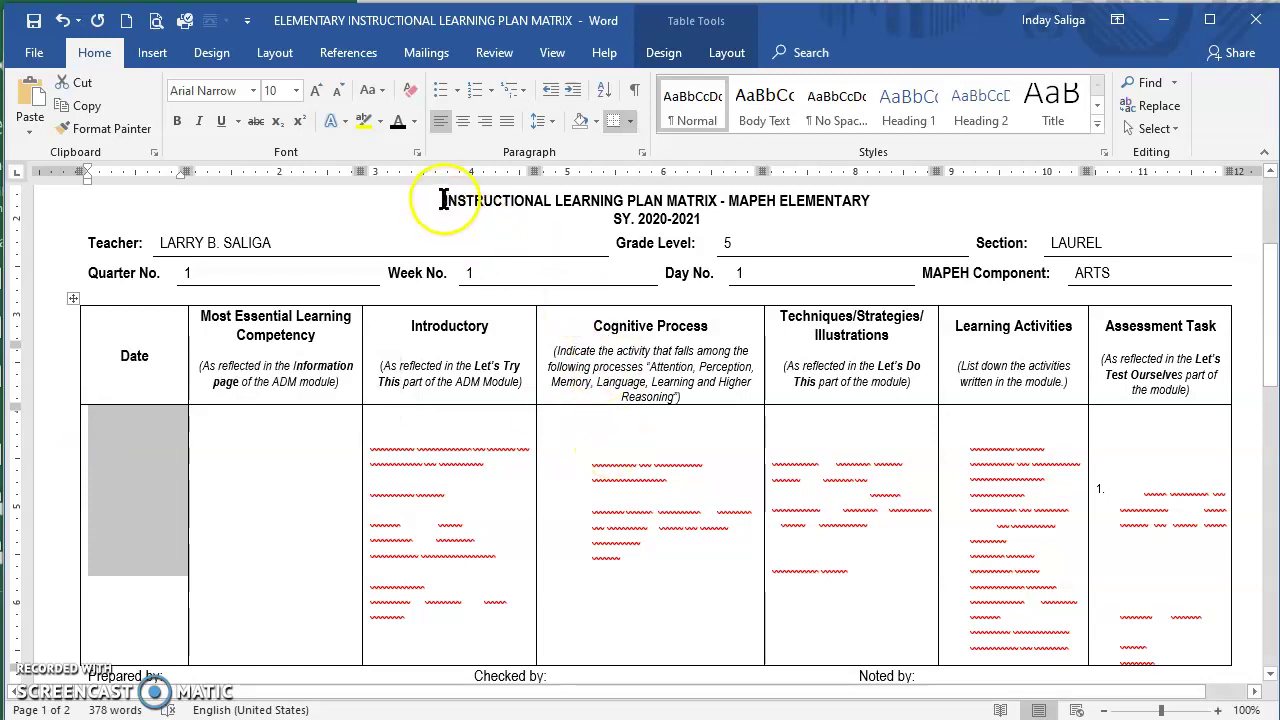
Step: Deselect the revealed Date text and bring up the ARTS_G5_Q1_M1_SALIGA module at its cover
click(137, 508)
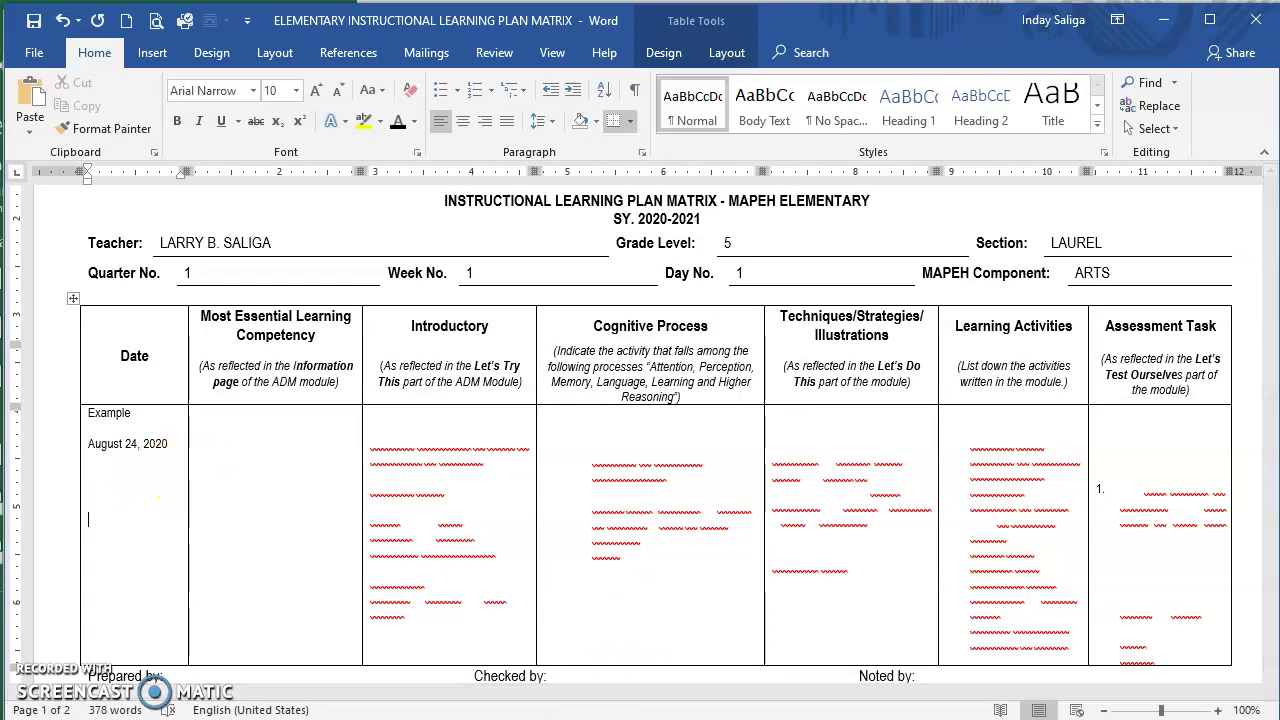
mouse_move(510, 719)
click(590, 655)
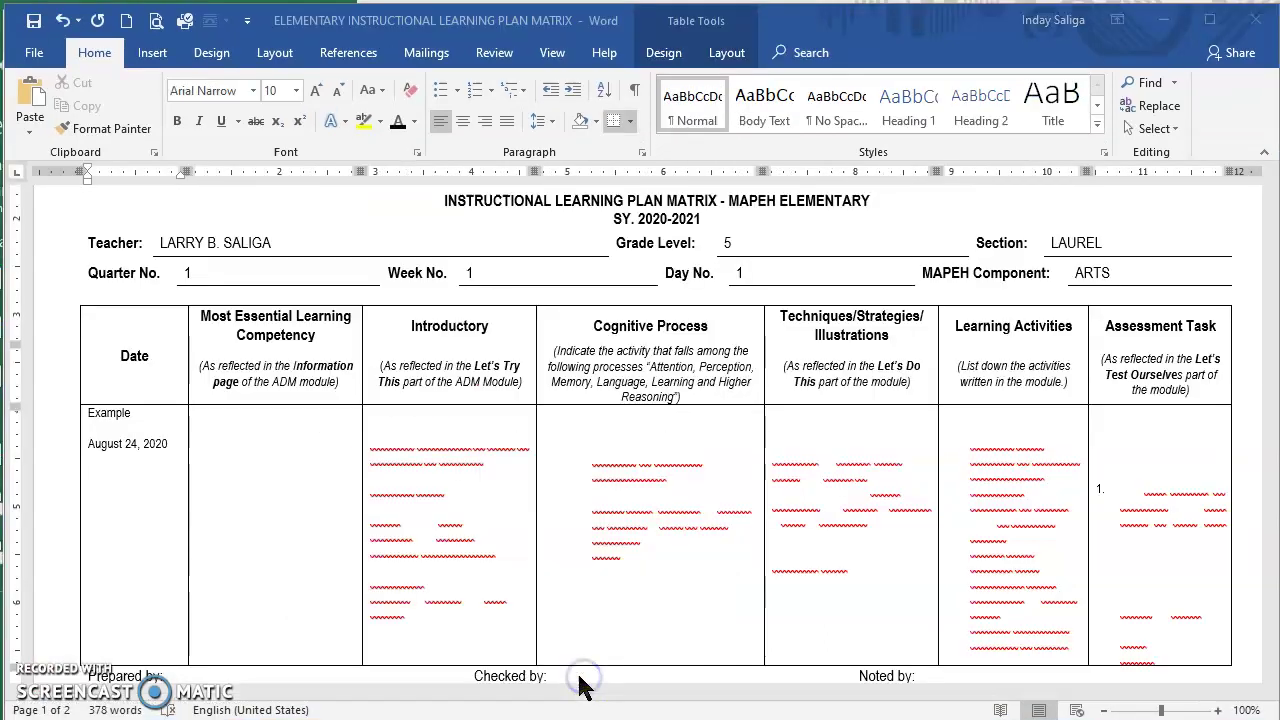
drag(1270, 376, 1270, 176)
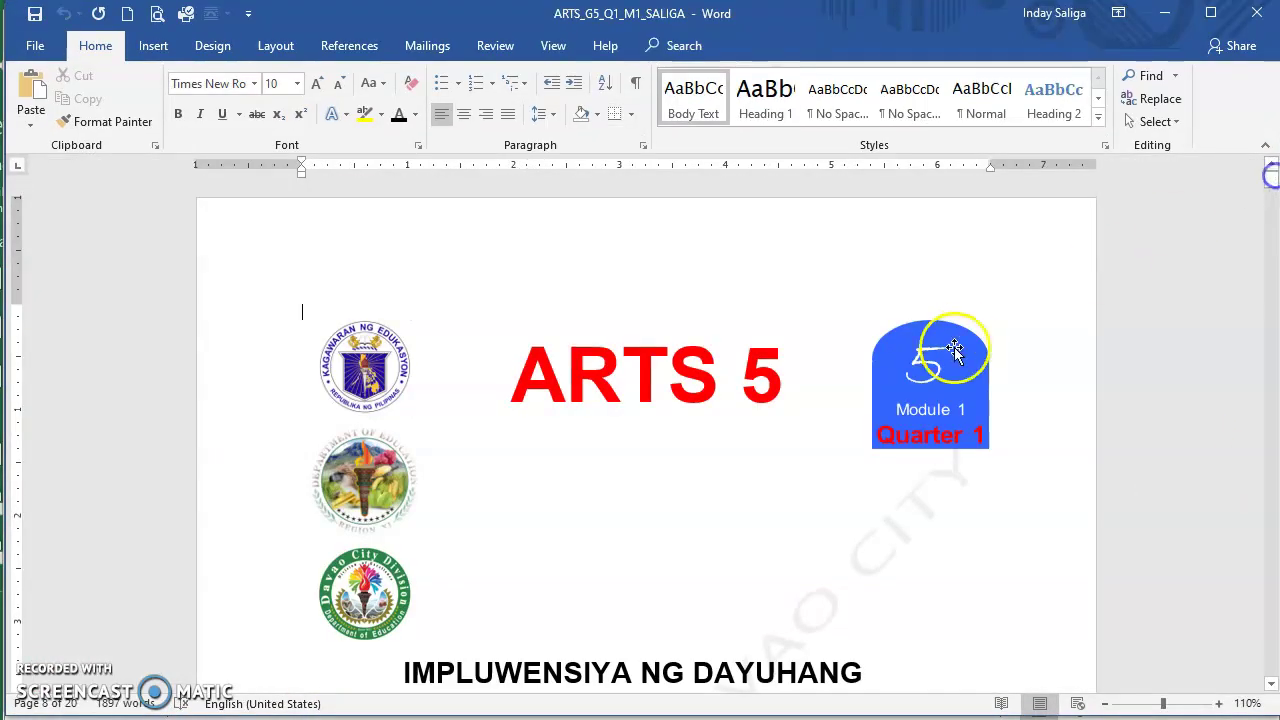
Step: Paste the copied learning competencies into the matrix's Competency cell
scroll(918, 425, down, 10)
scroll(912, 428, down, 12)
scroll(912, 426, down, 10)
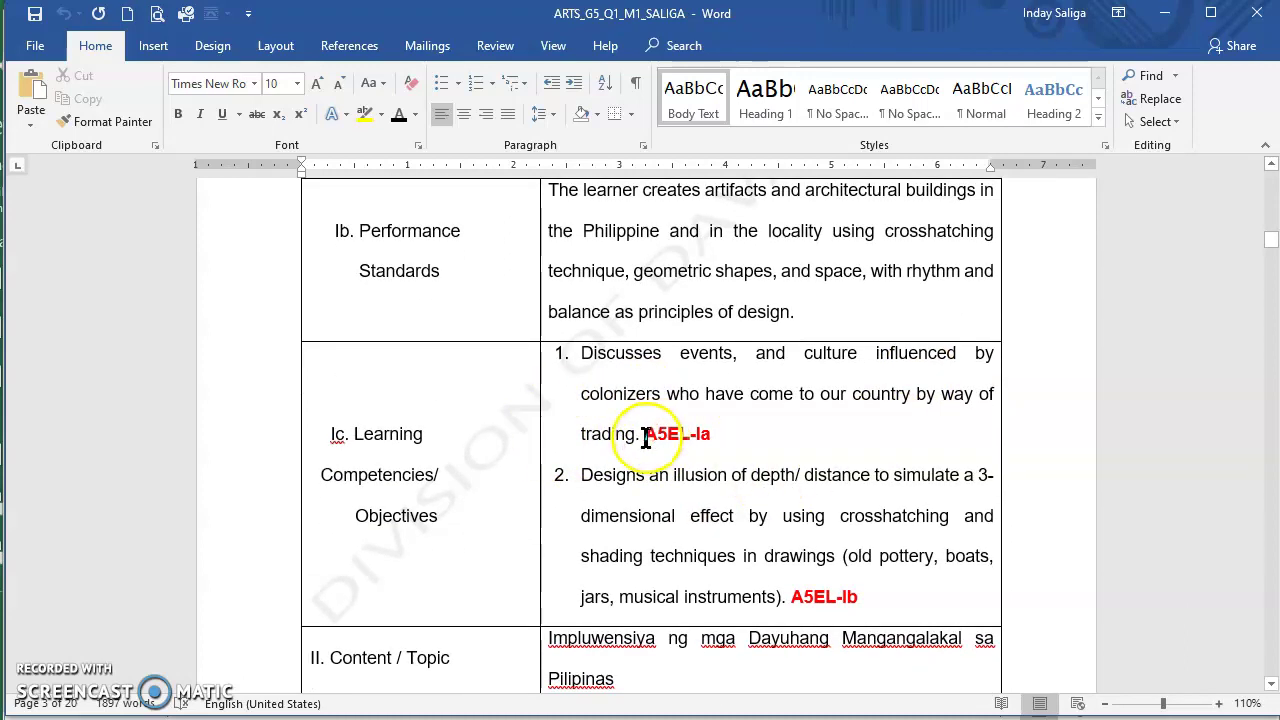
click(510, 719)
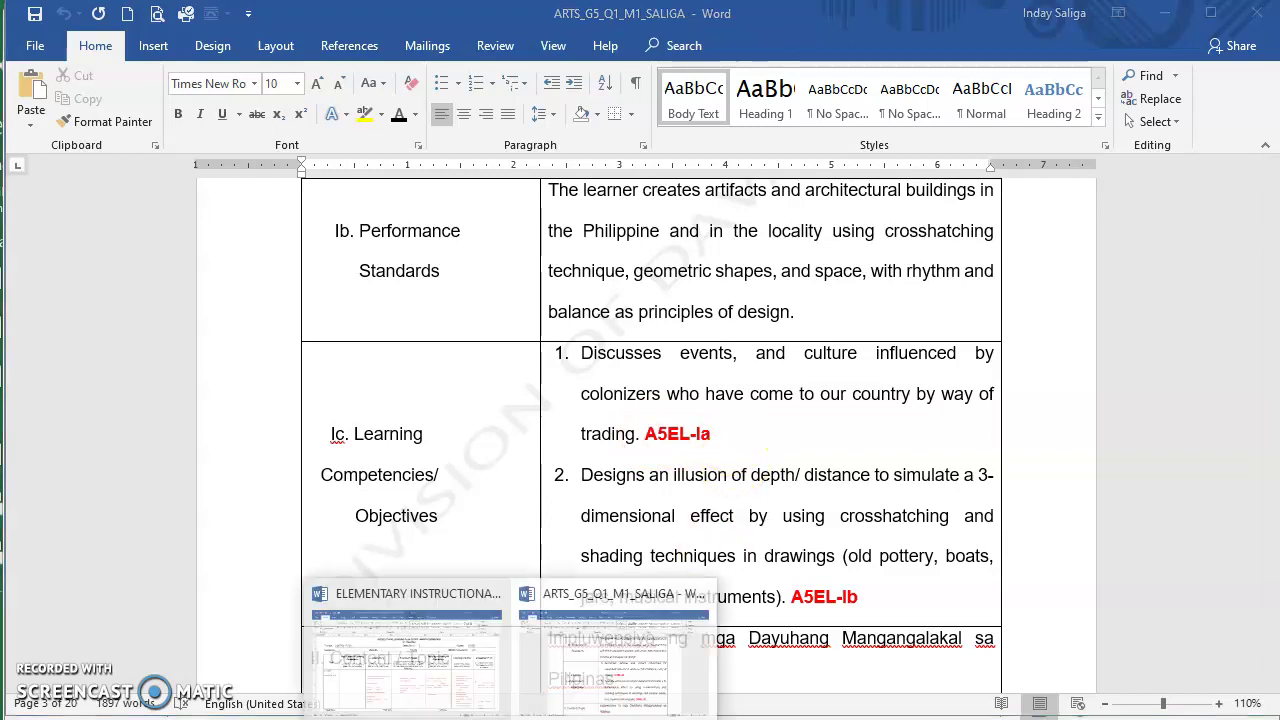
click(440, 708)
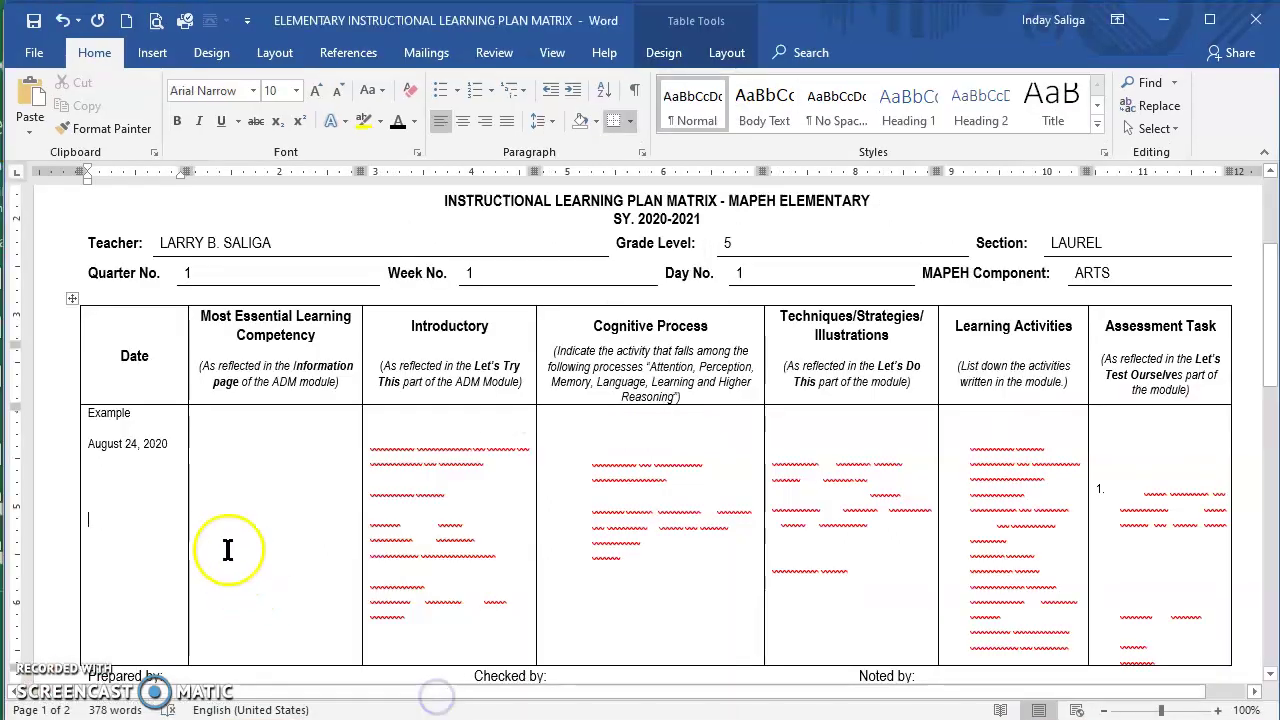
click(194, 520)
text(Example: 1. Discusses events, and culture influenced by colonizers who have come to our country by way of trading. A5EL-Ia 2. Designs an illusion of depth/ distance to simulate a 3-dimensional effect by using crosshatching and shading techniques in drawings (old pottery, boats, jars, musical instruments). A5EL-Ib)
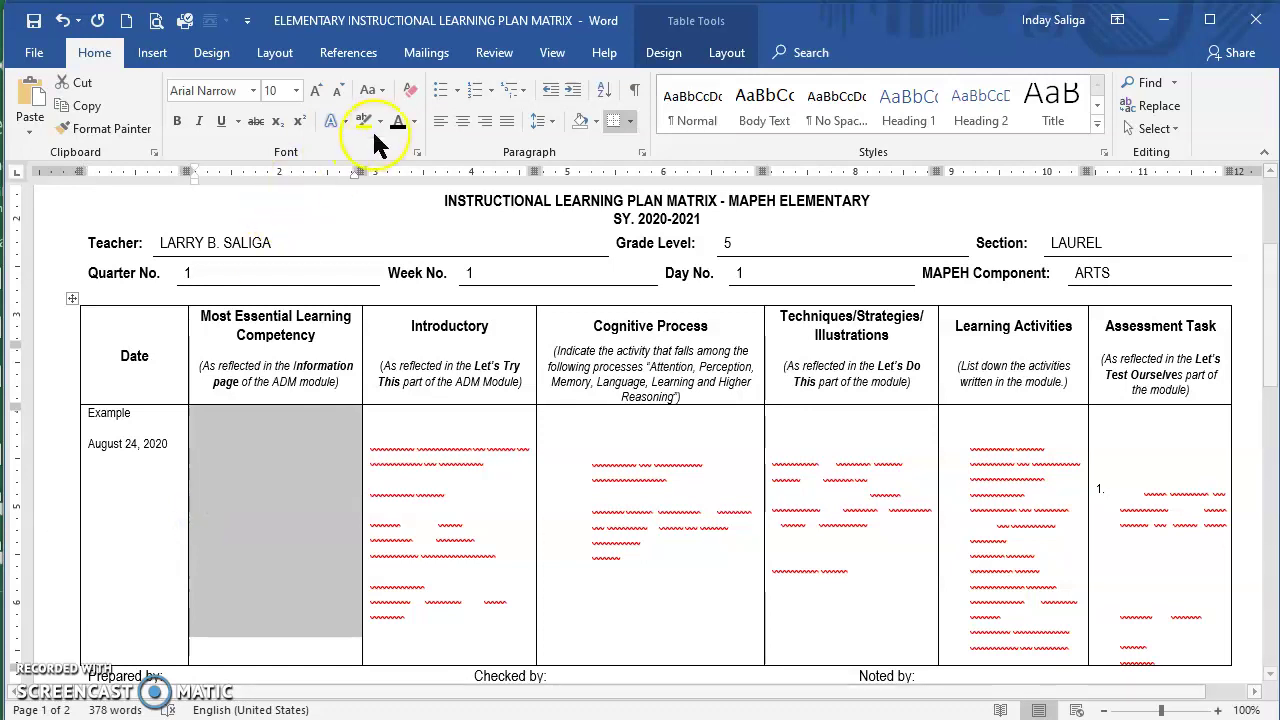
click(340, 586)
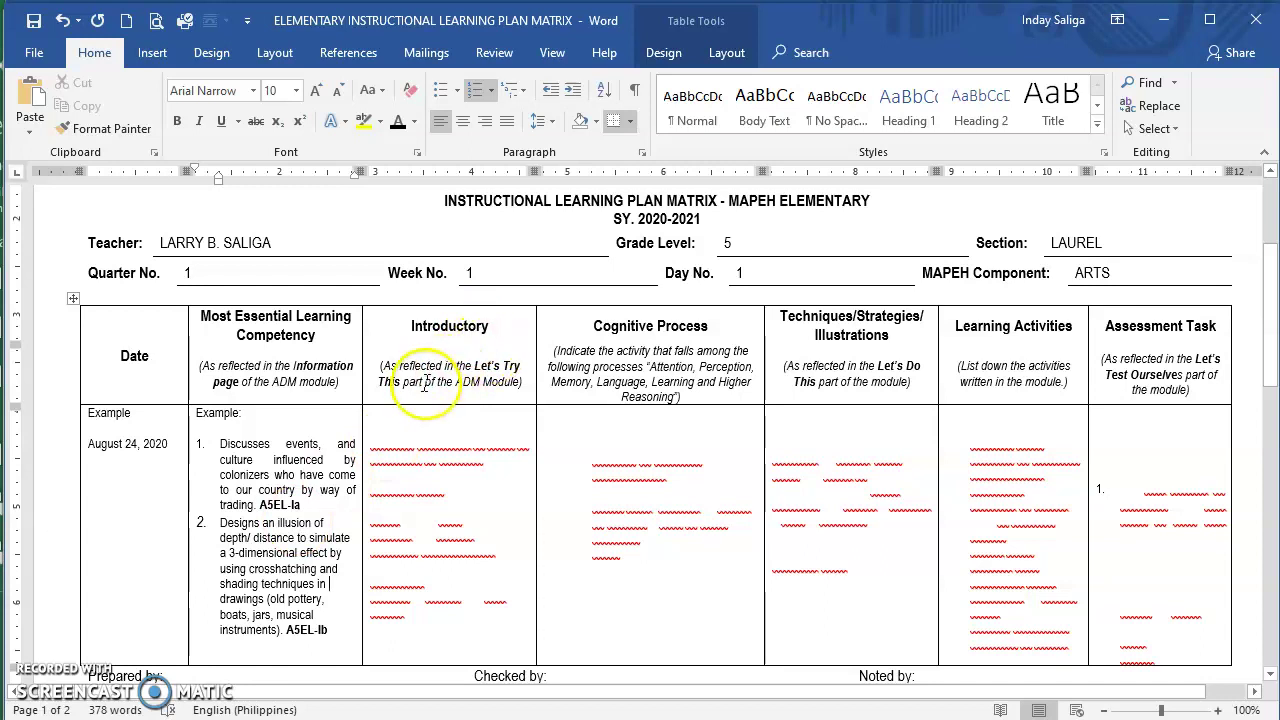
Step: Return to the ARTS module and scroll down to its Pagsusuri section
click(510, 715)
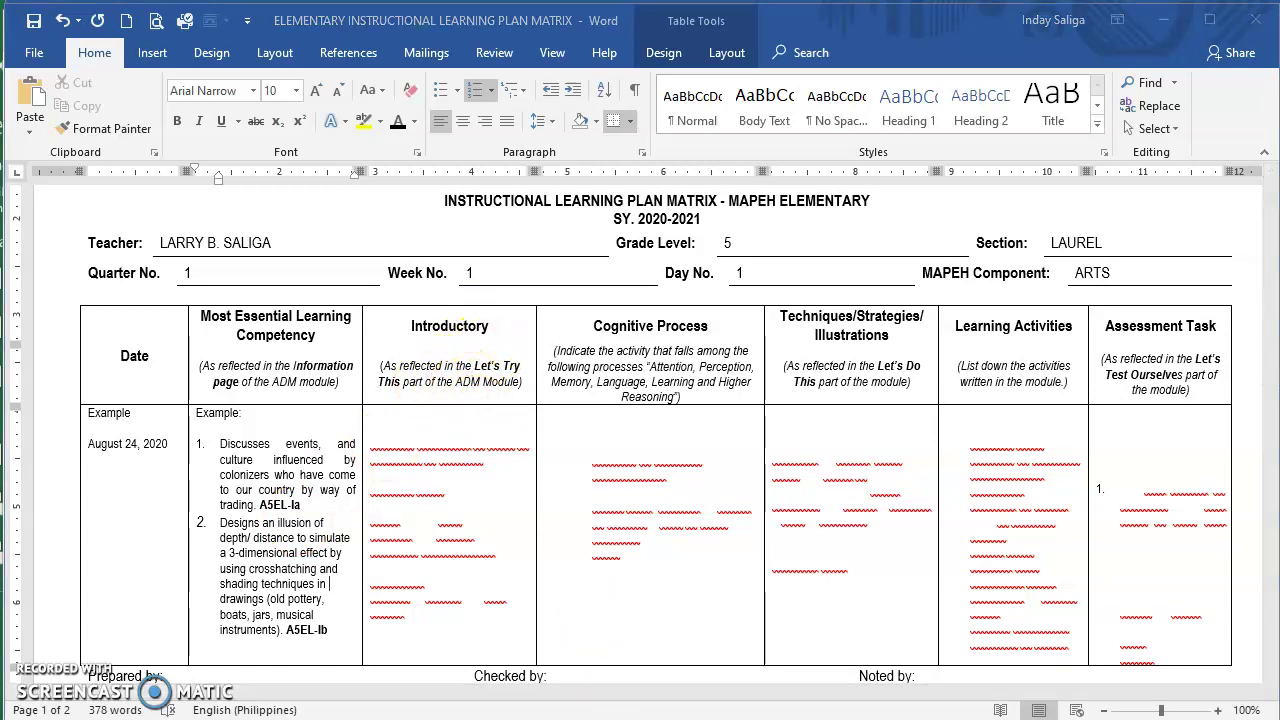
click(571, 684)
scroll(528, 571, down, 5)
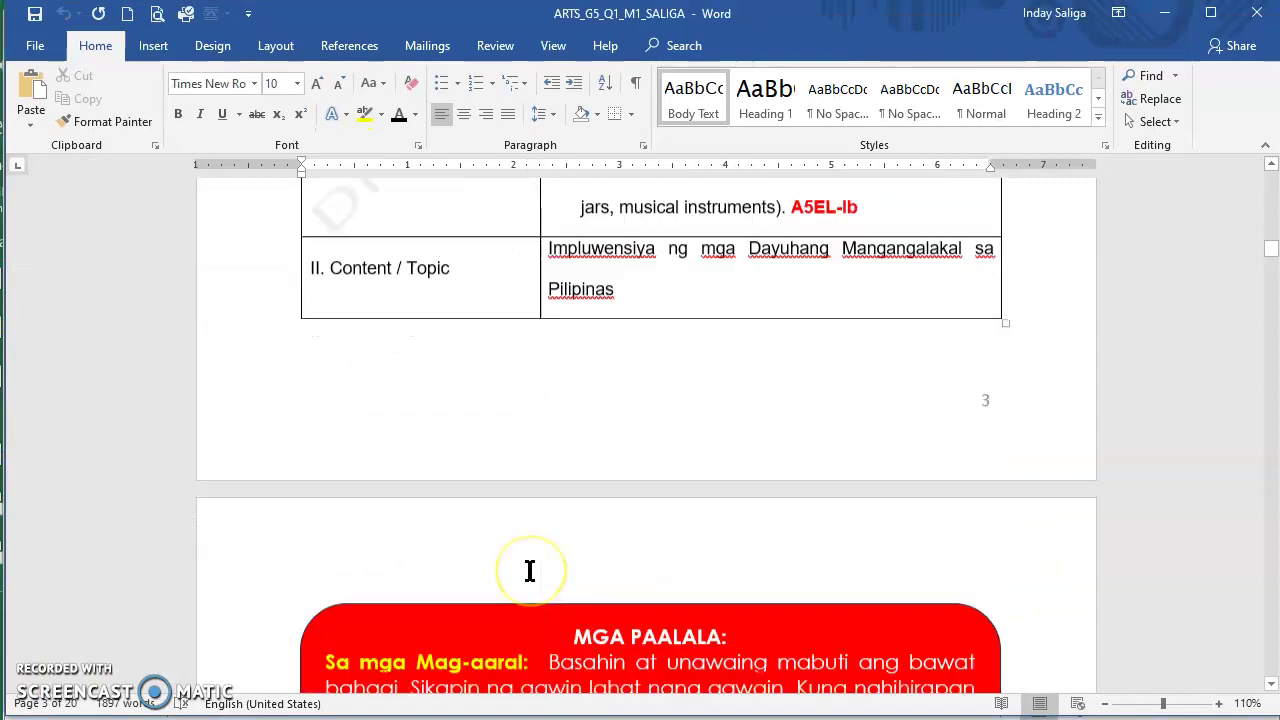
scroll(530, 571, down, 15)
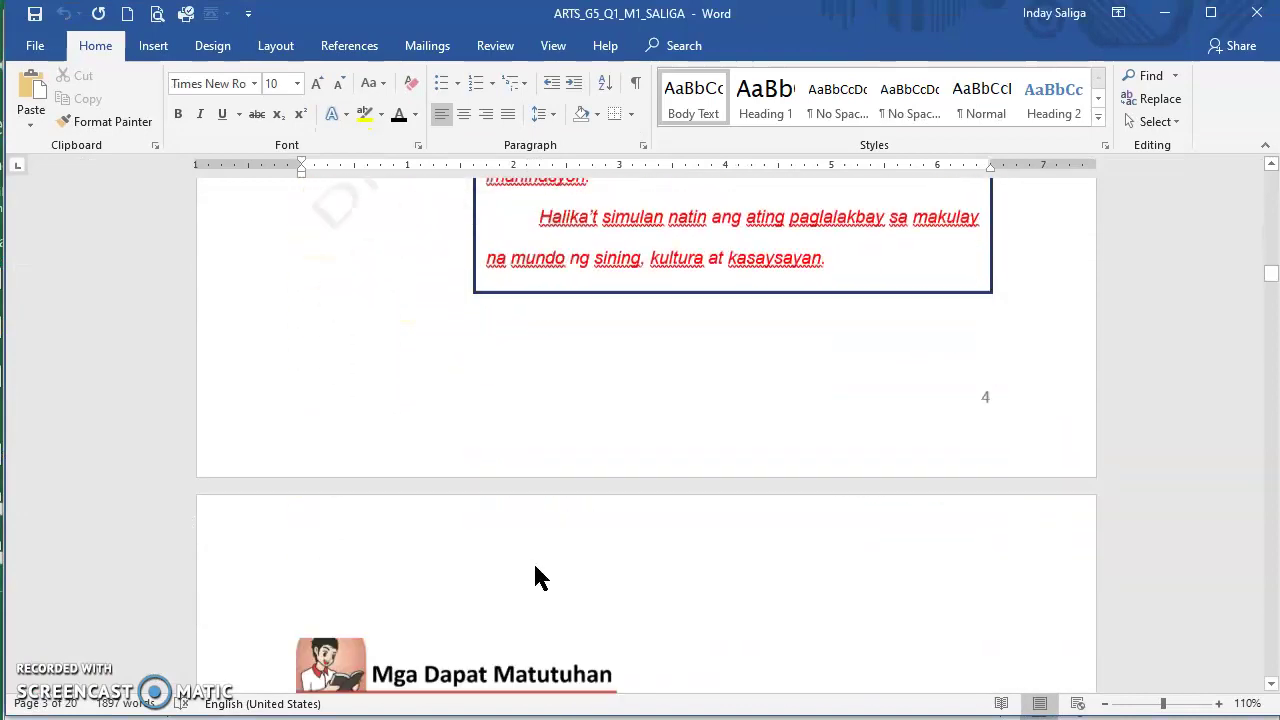
scroll(537, 566, down, 15)
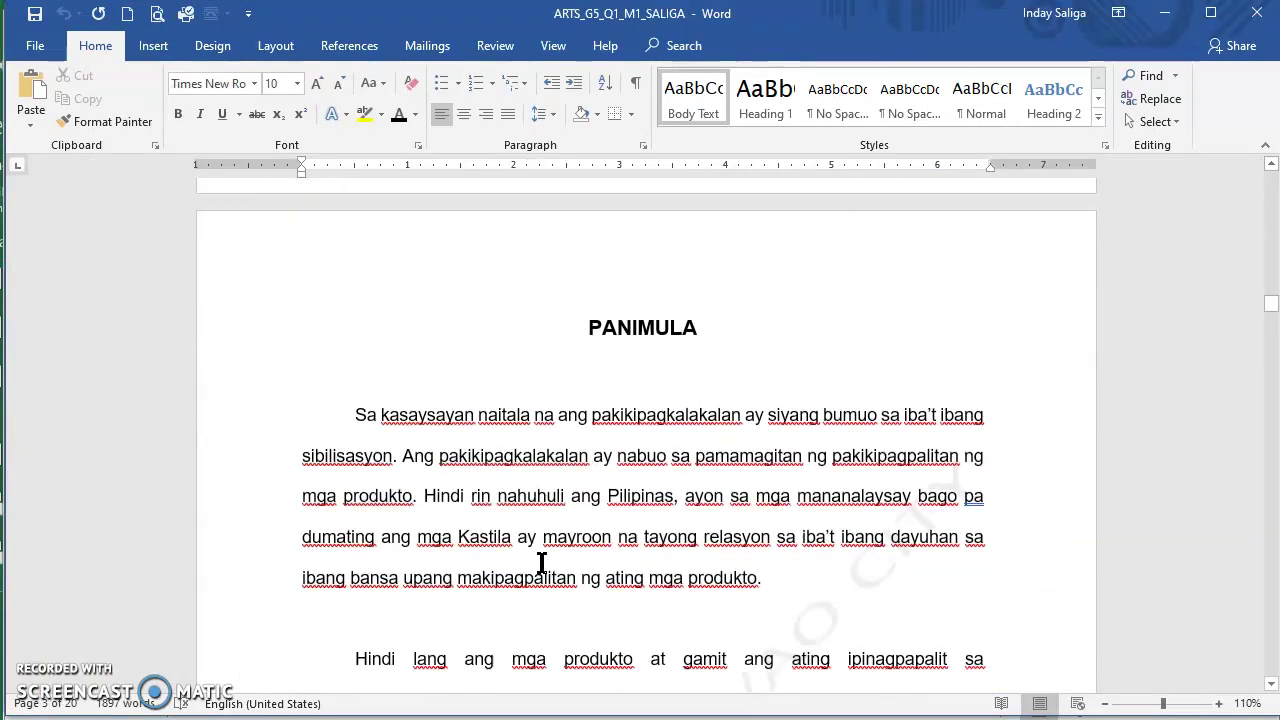
scroll(731, 340, down, 10)
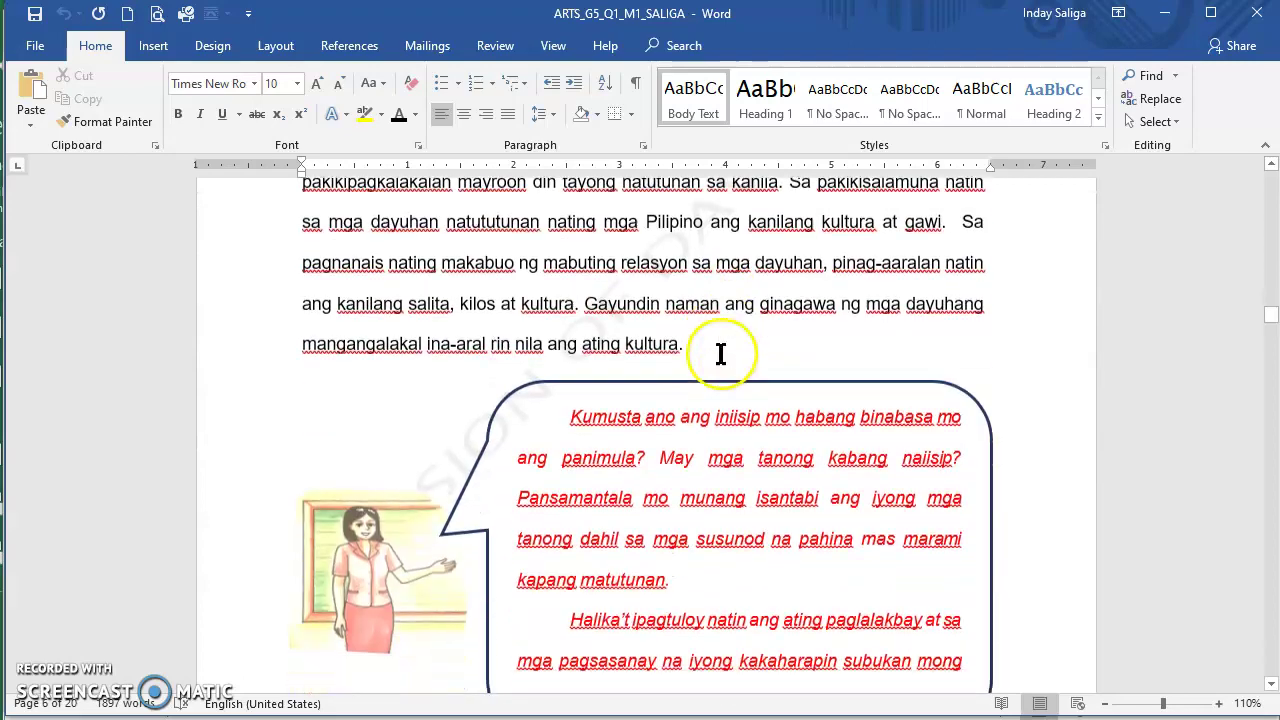
scroll(720, 352, down, 12)
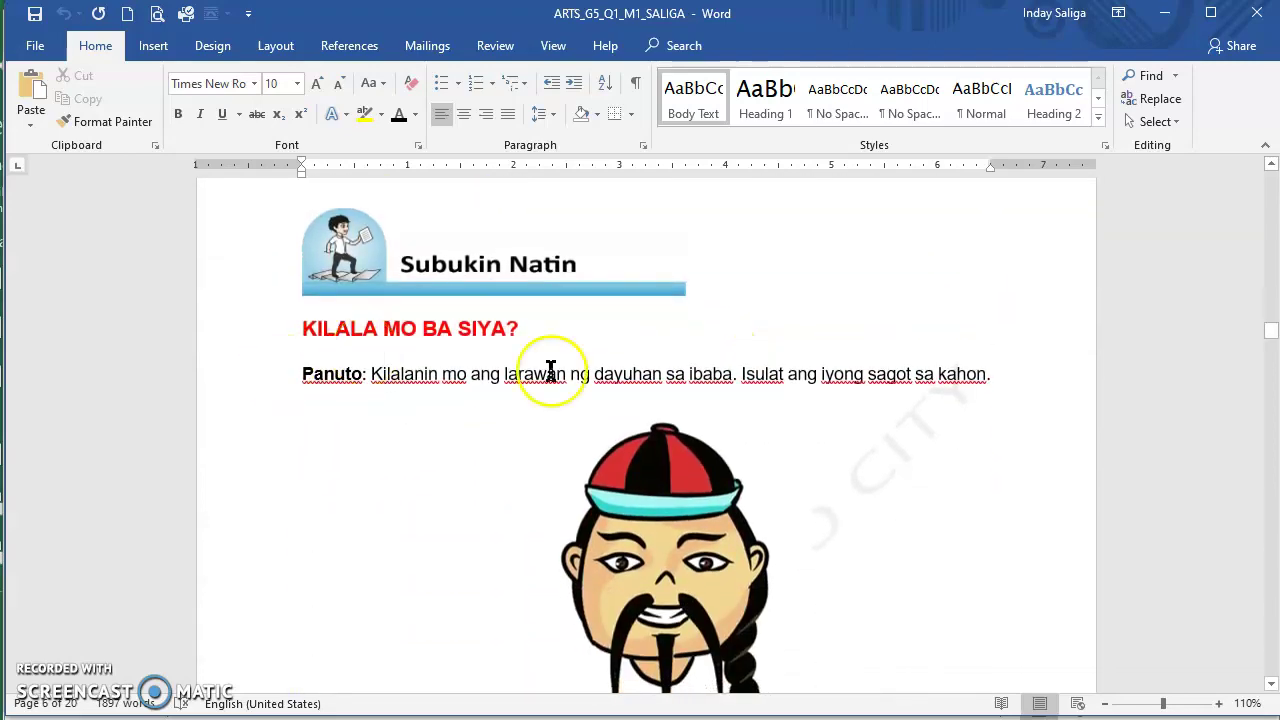
scroll(272, 365, down, 12)
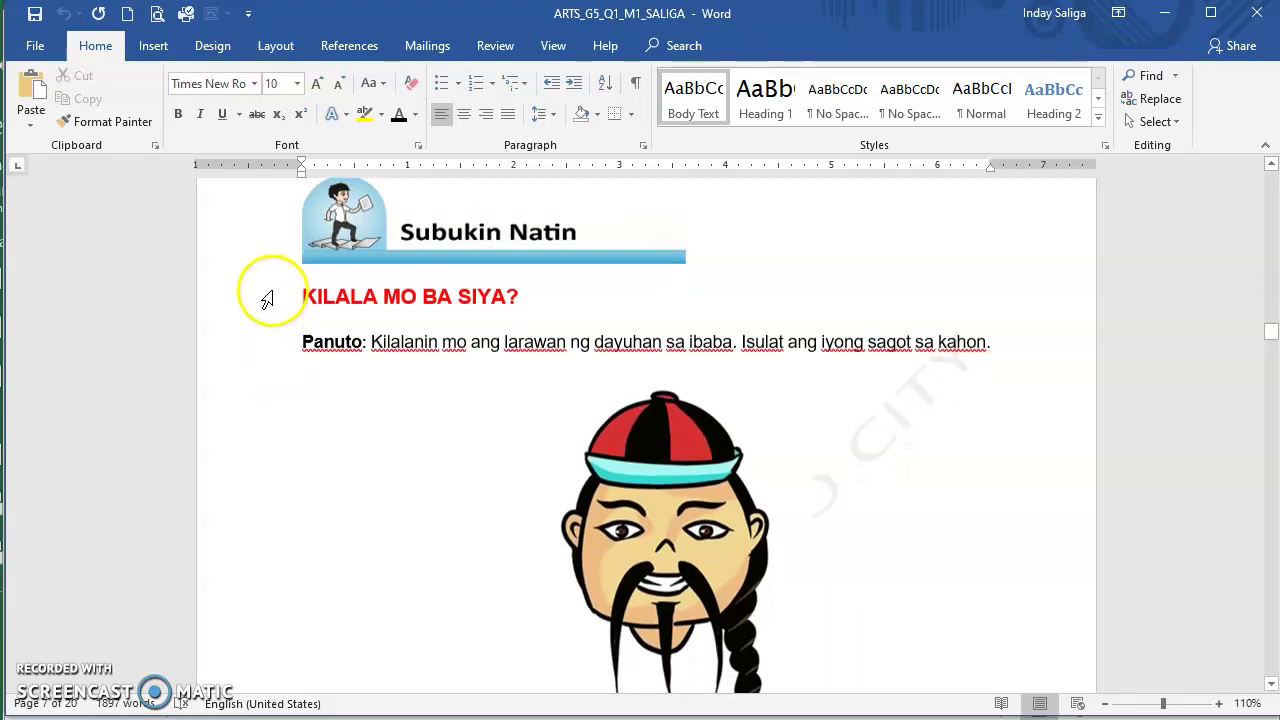
scroll(272, 314, down, 3)
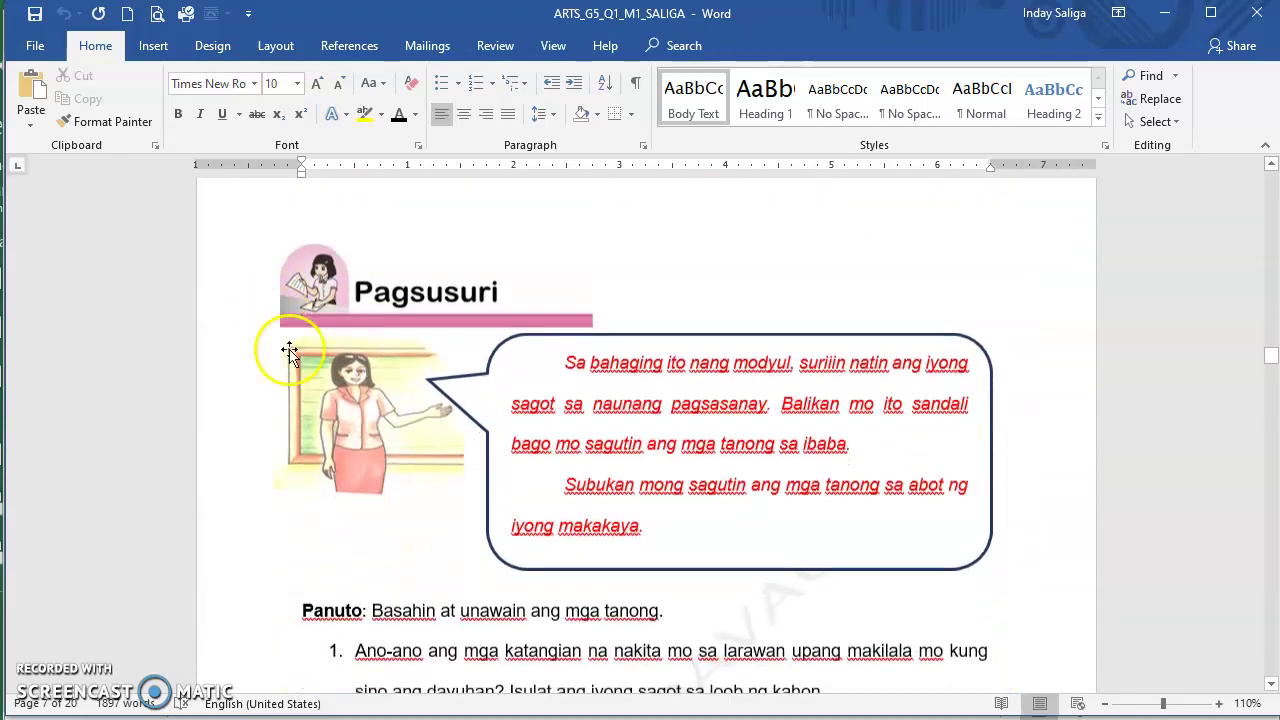
scroll(631, 272, up, 12)
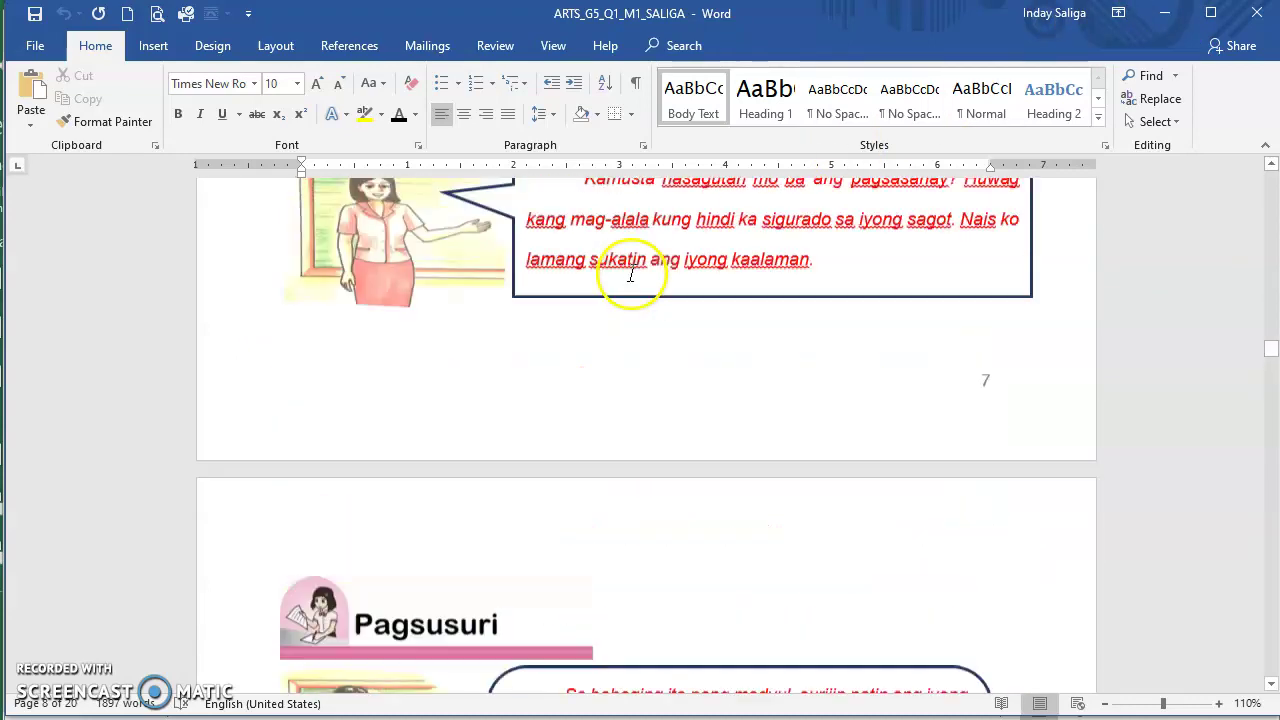
scroll(631, 273, down, 10)
scroll(631, 273, down, 1)
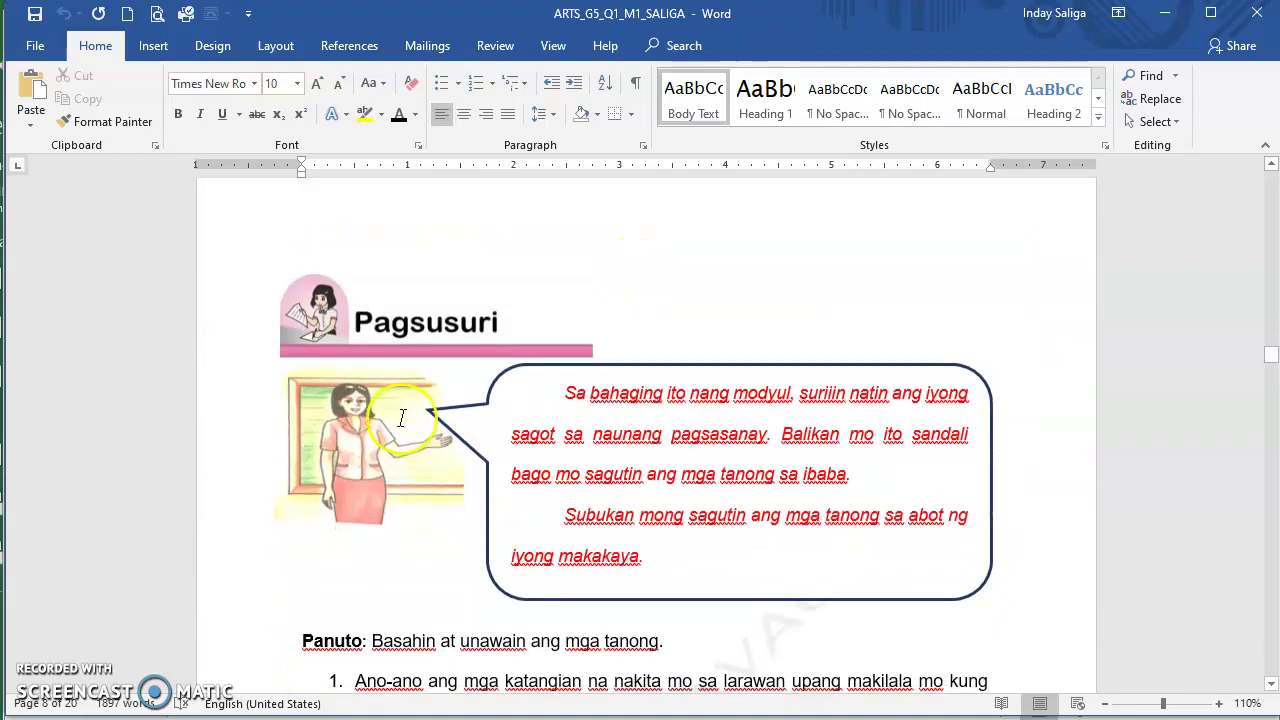
Step: Minimize the ARTS module and make the Introductory example cell's text black
click(1164, 13)
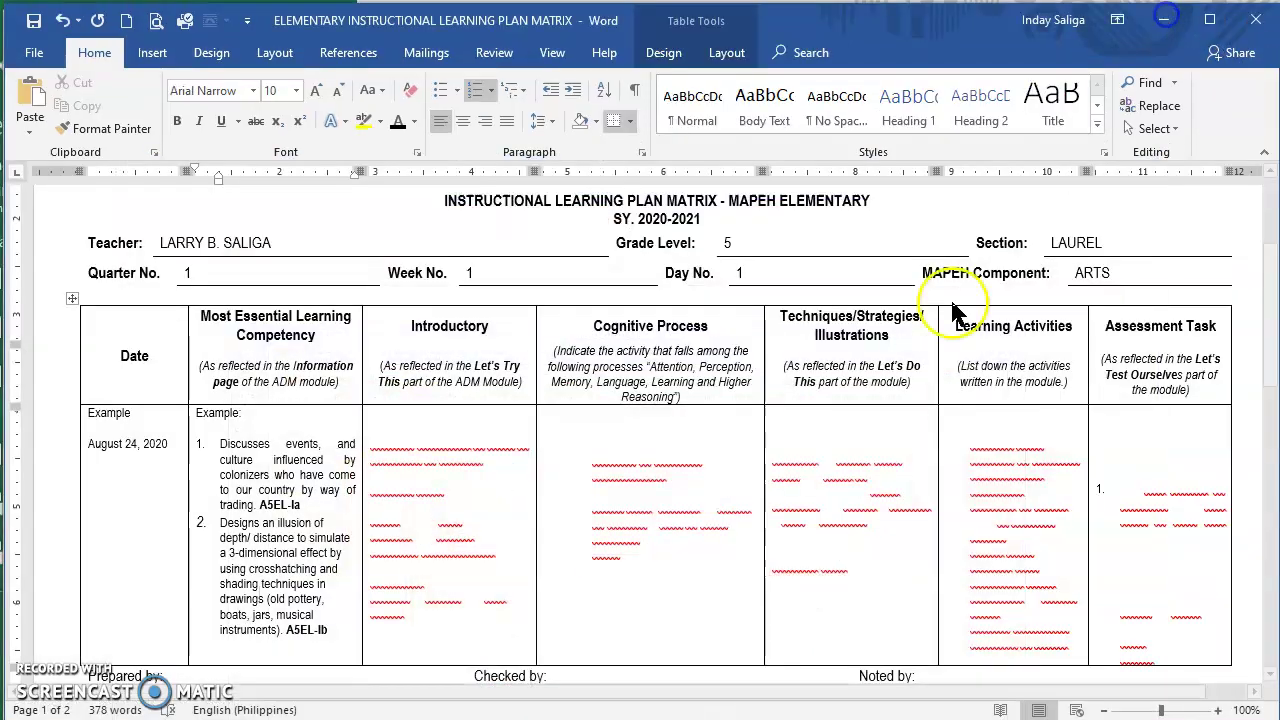
click(369, 542)
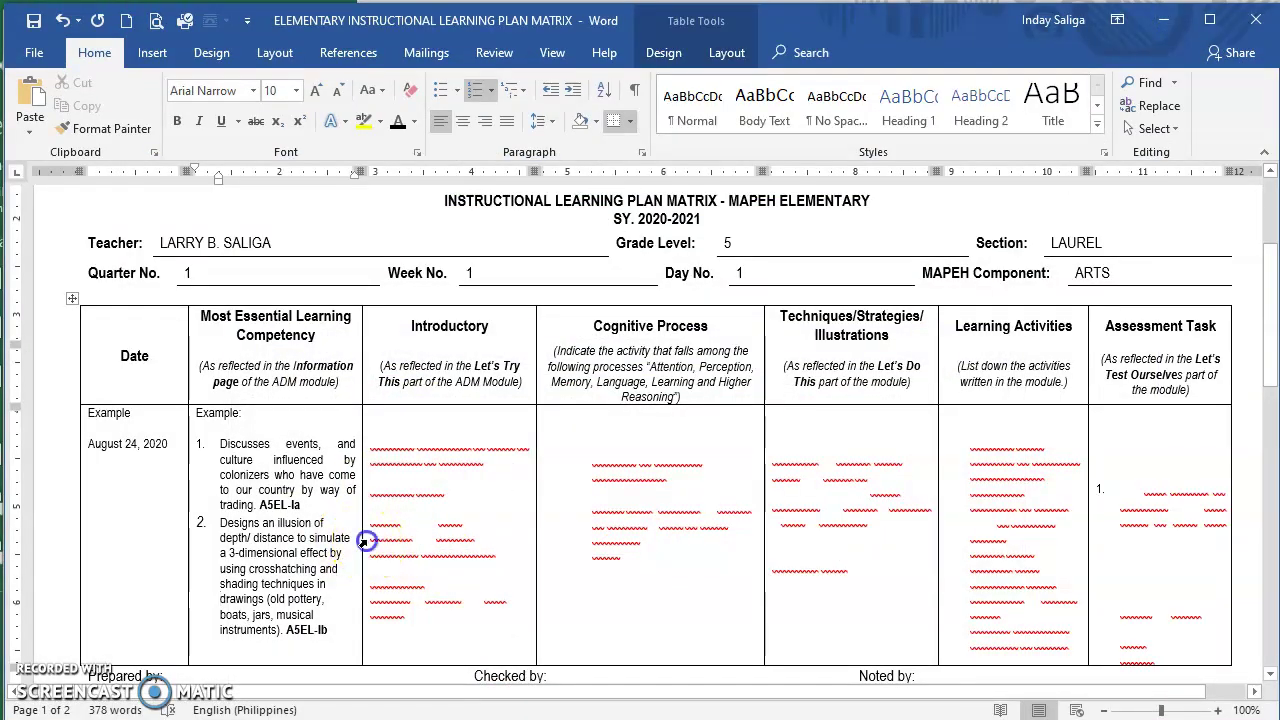
click(397, 121)
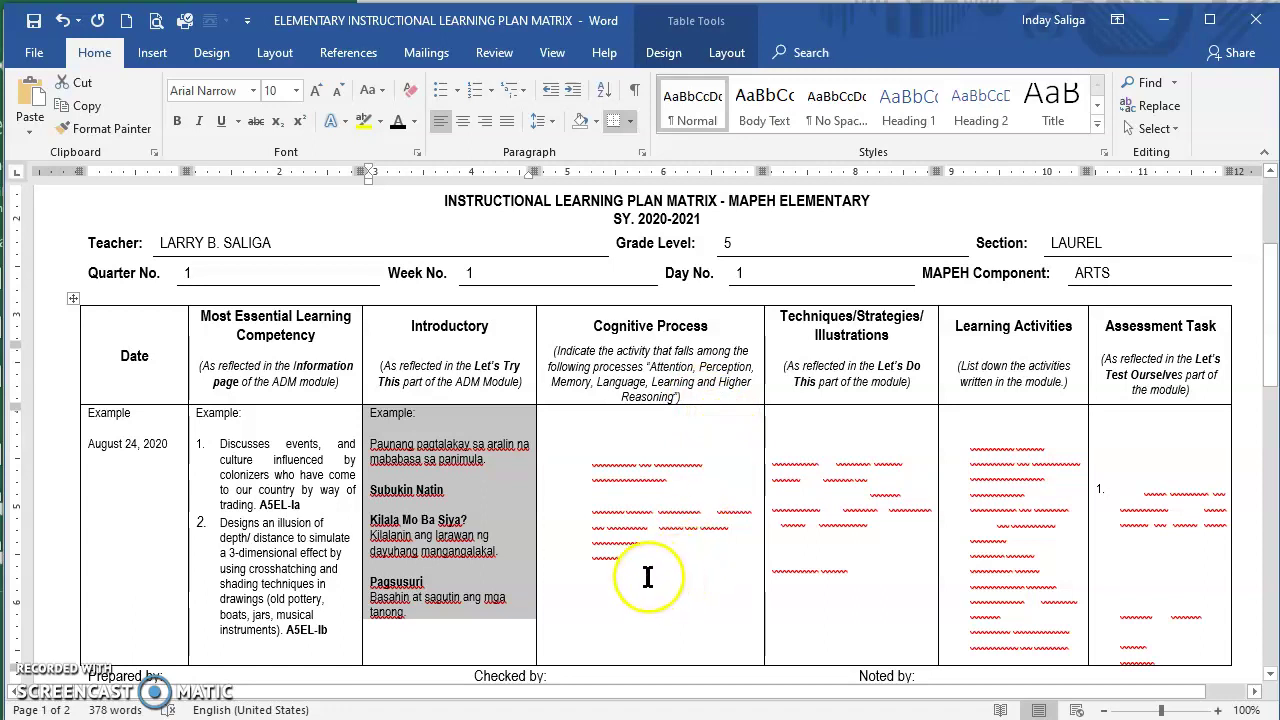
Step: Reveal the Reference link lines in the Cognitive Process cell in black
click(671, 600)
drag(671, 600, 696, 638)
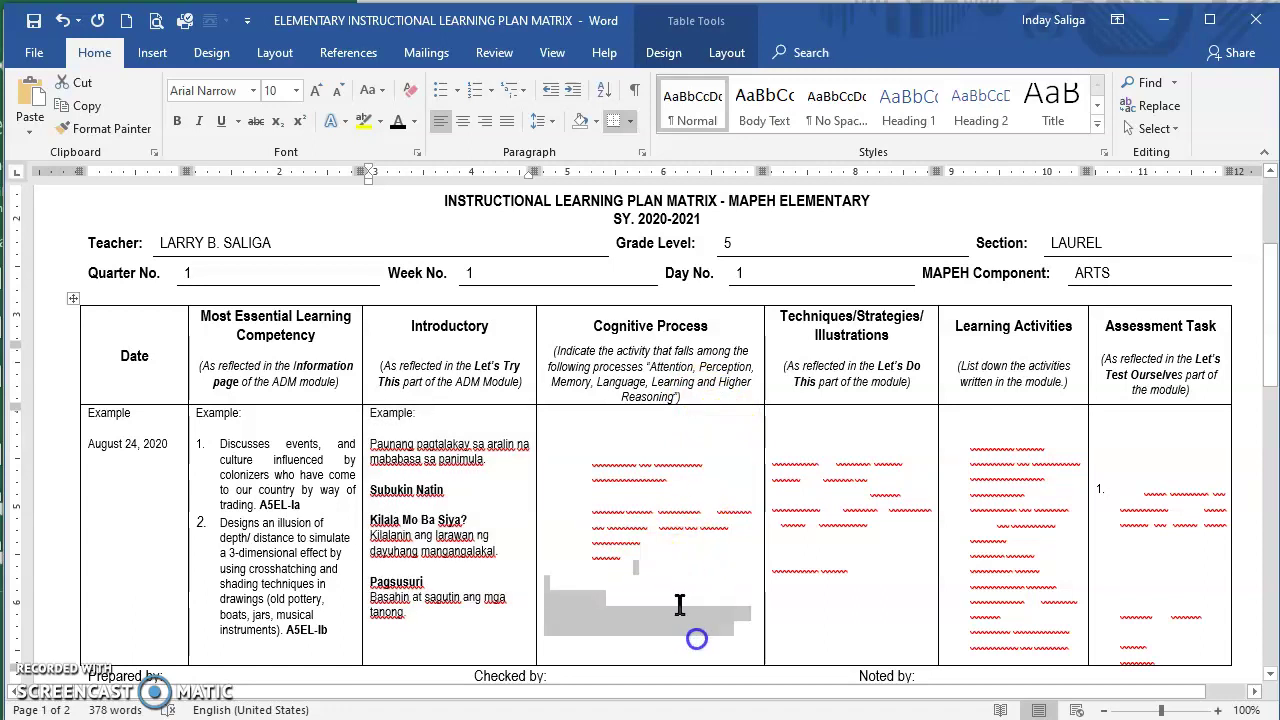
click(400, 121)
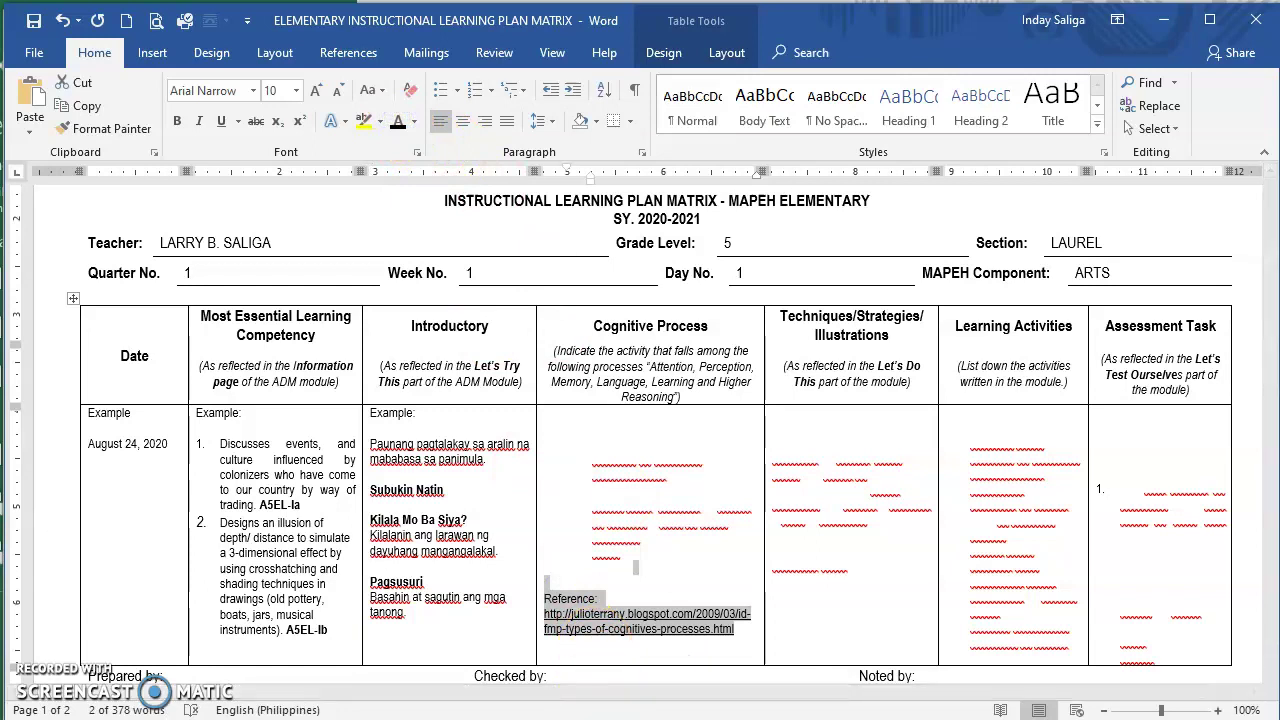
click(945, 719)
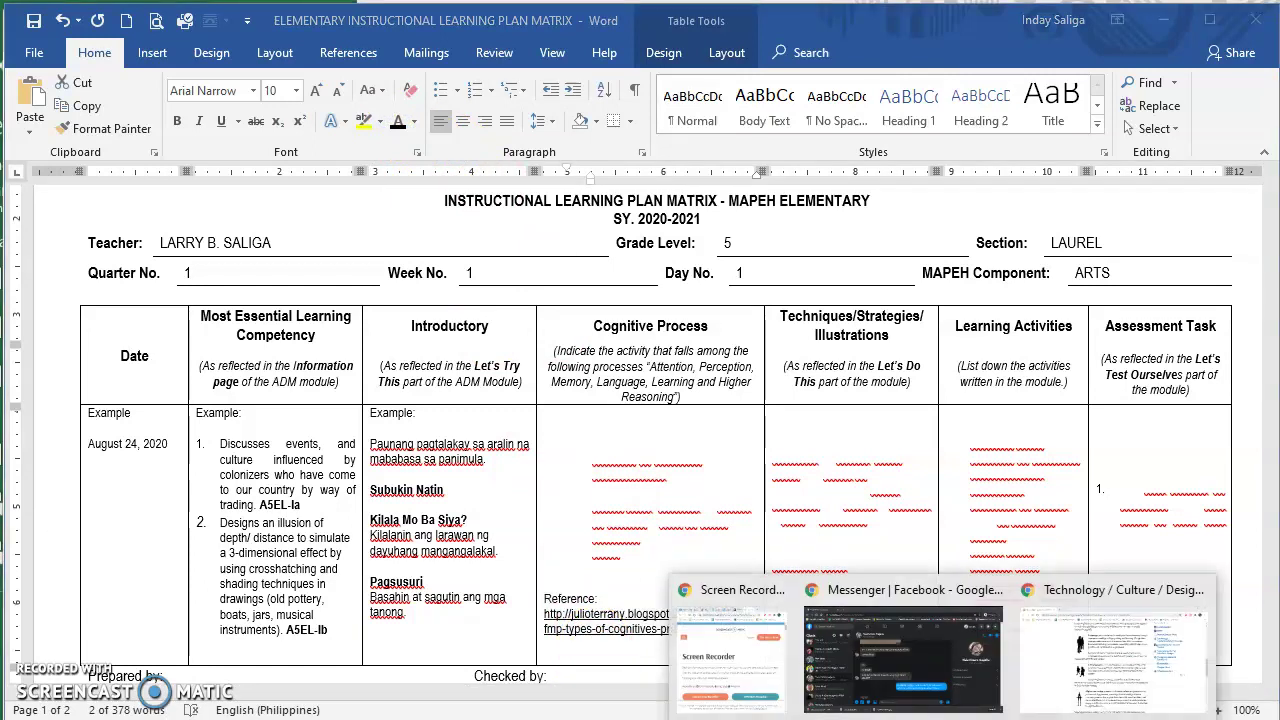
click(1082, 702)
scroll(614, 463, up, 10)
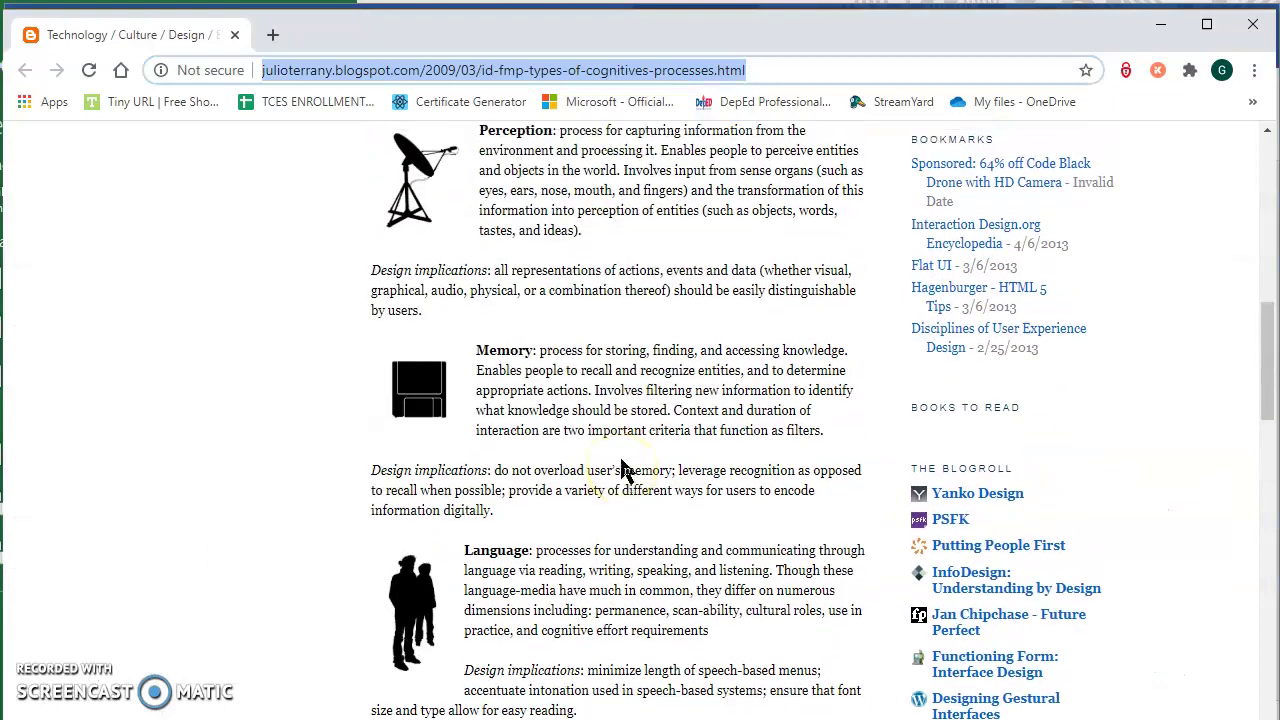
scroll(620, 465, up, 2)
scroll(620, 470, down, 1)
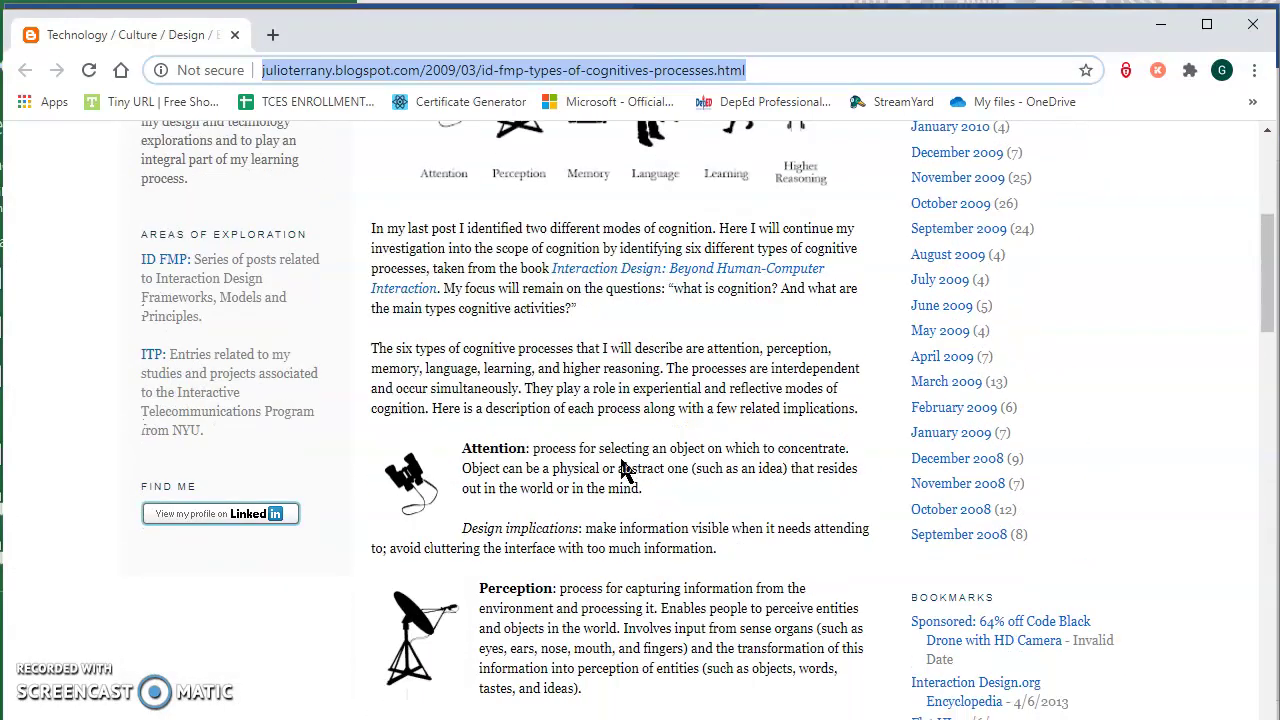
scroll(625, 472, down, 1)
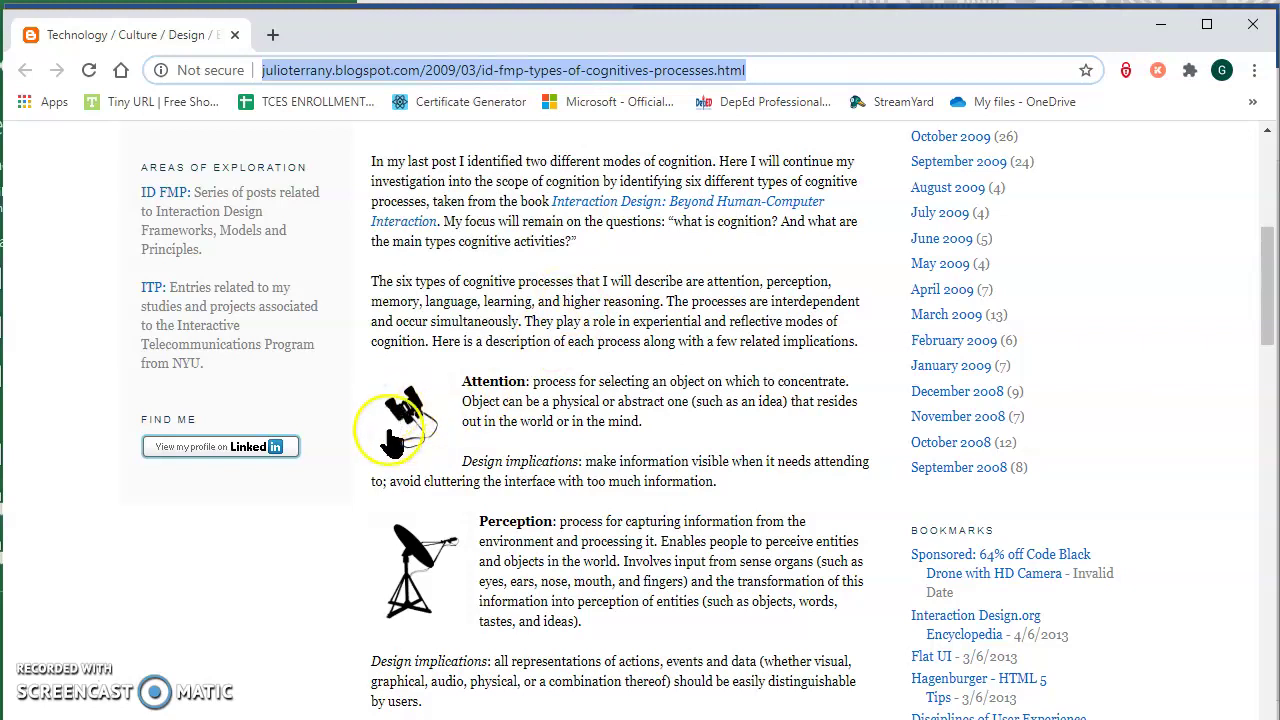
click(463, 383)
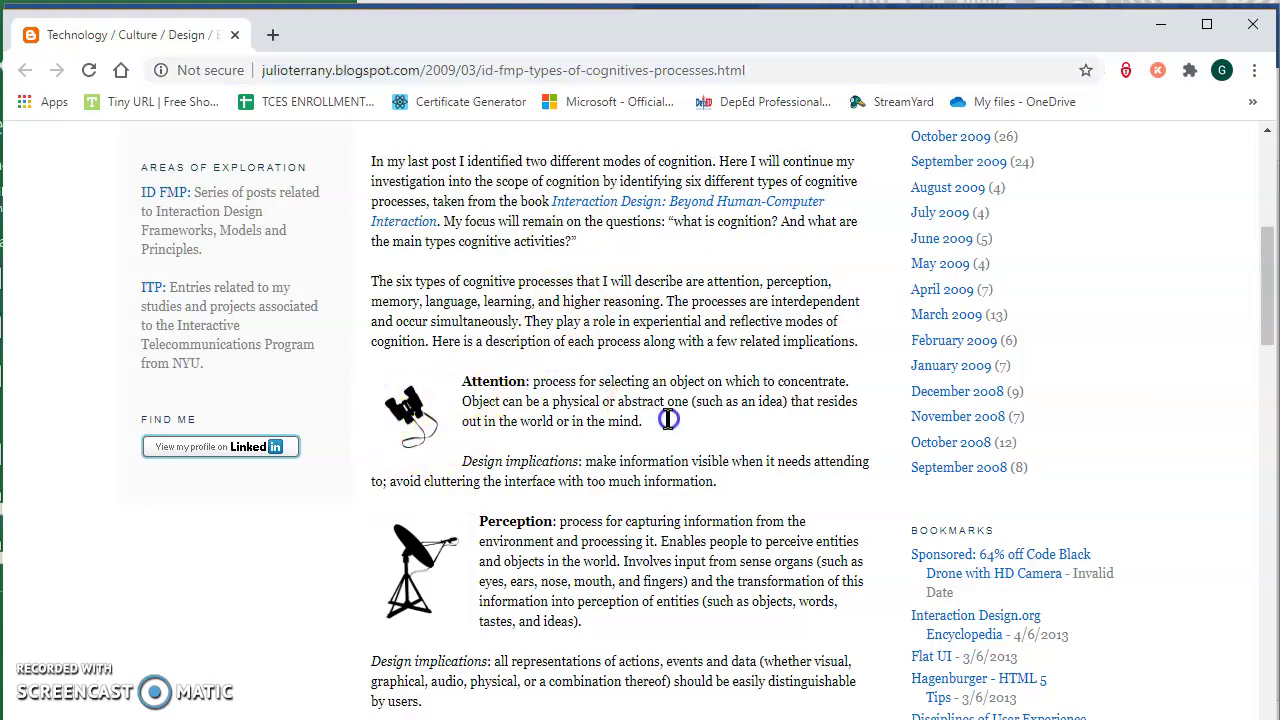
shift+click(678, 432)
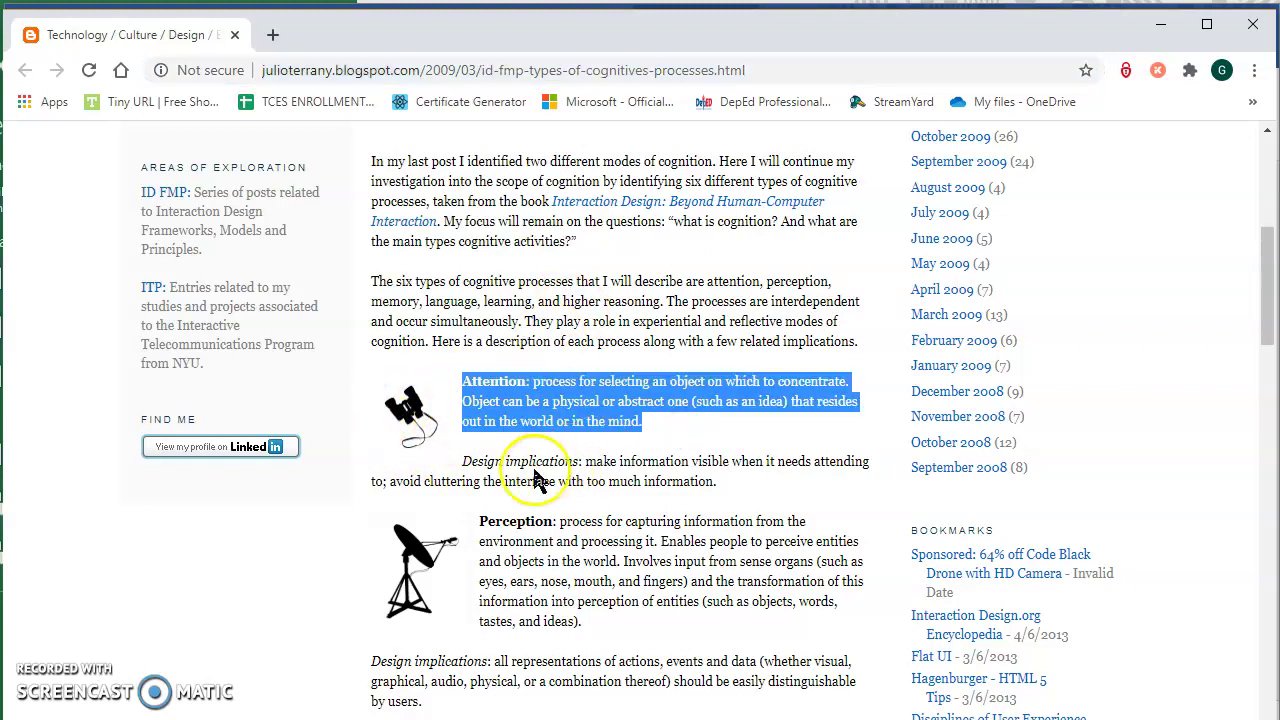
click(462, 461)
shift+click(727, 493)
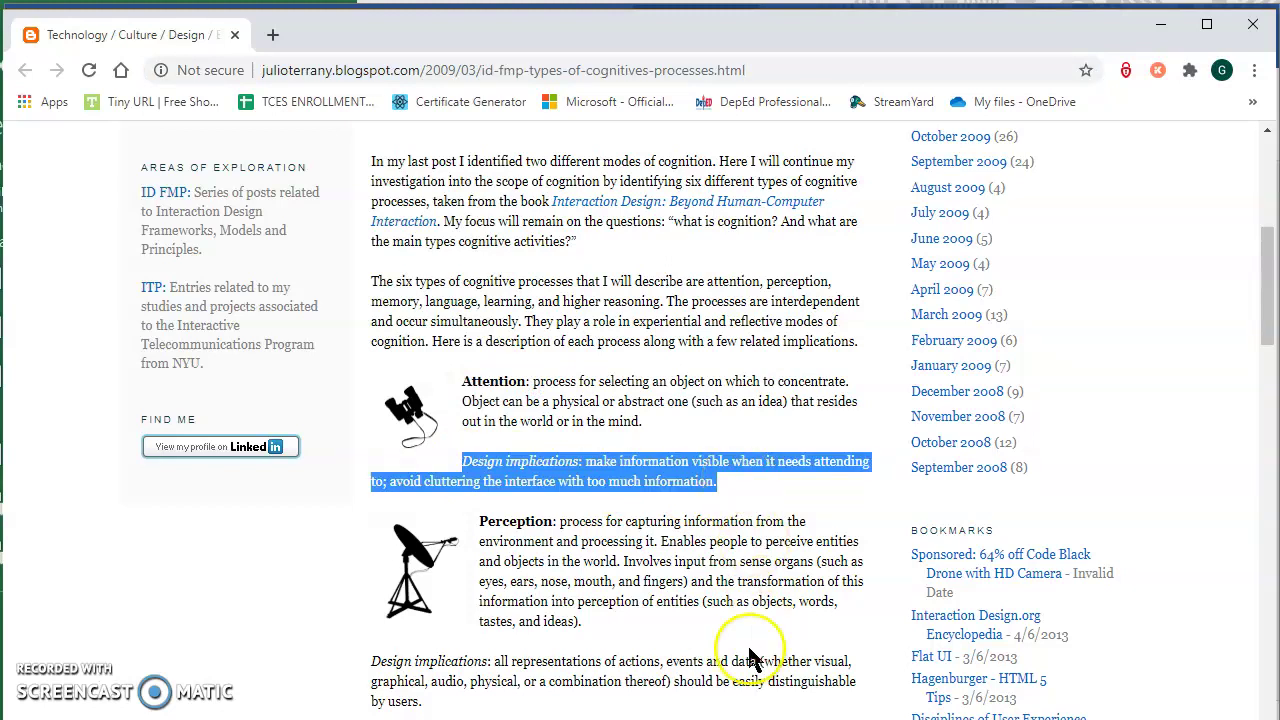
mouse_move(512, 716)
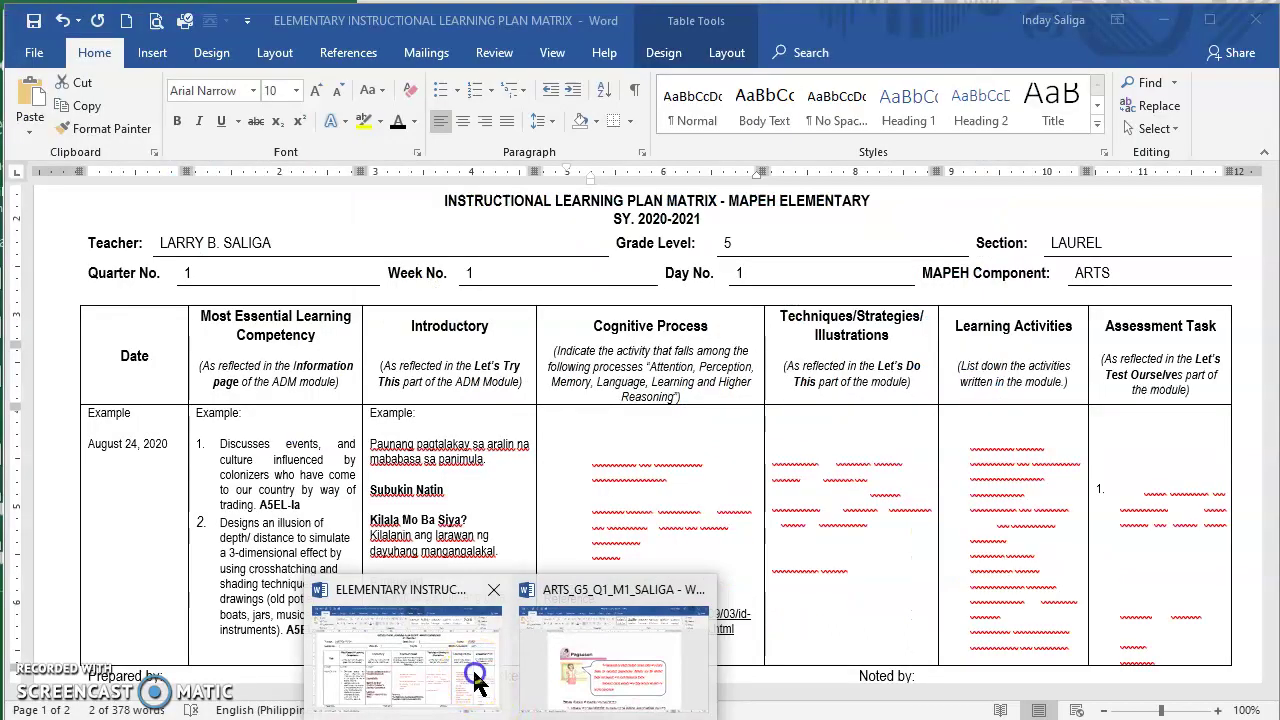
click(471, 663)
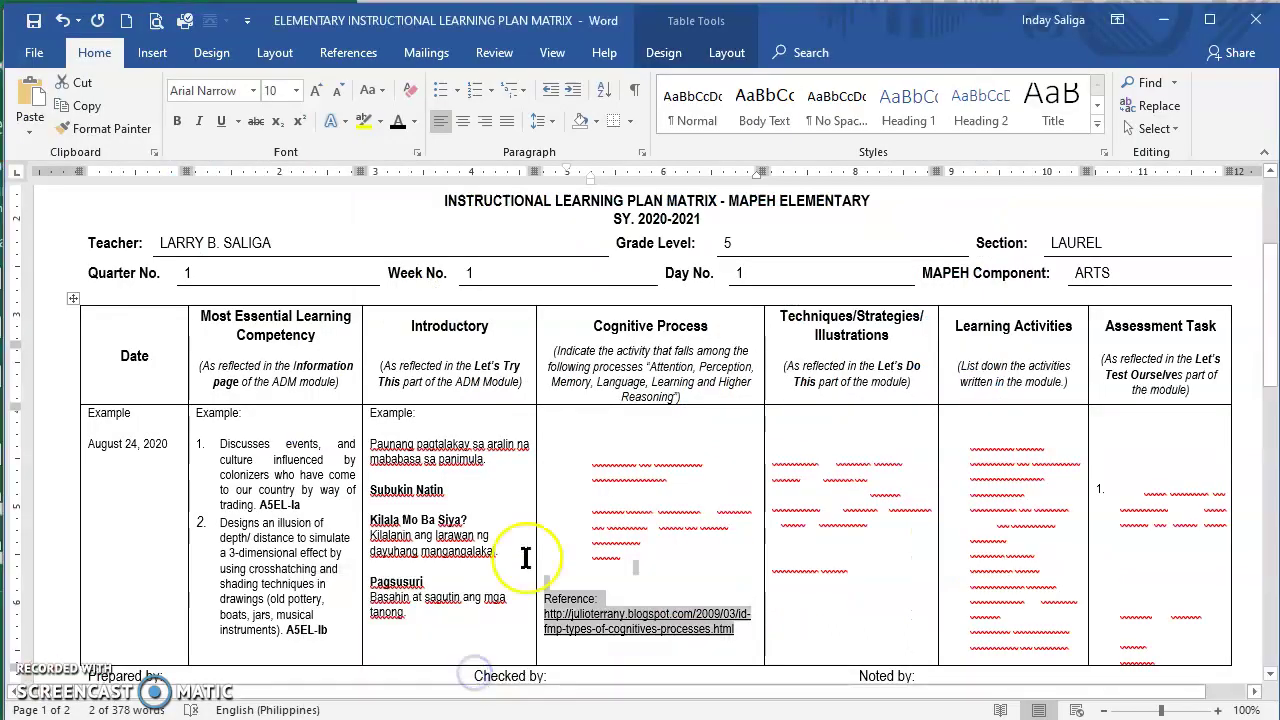
Step: Make the Cognitive Process example cell's Memory and Learning text black
click(540, 436)
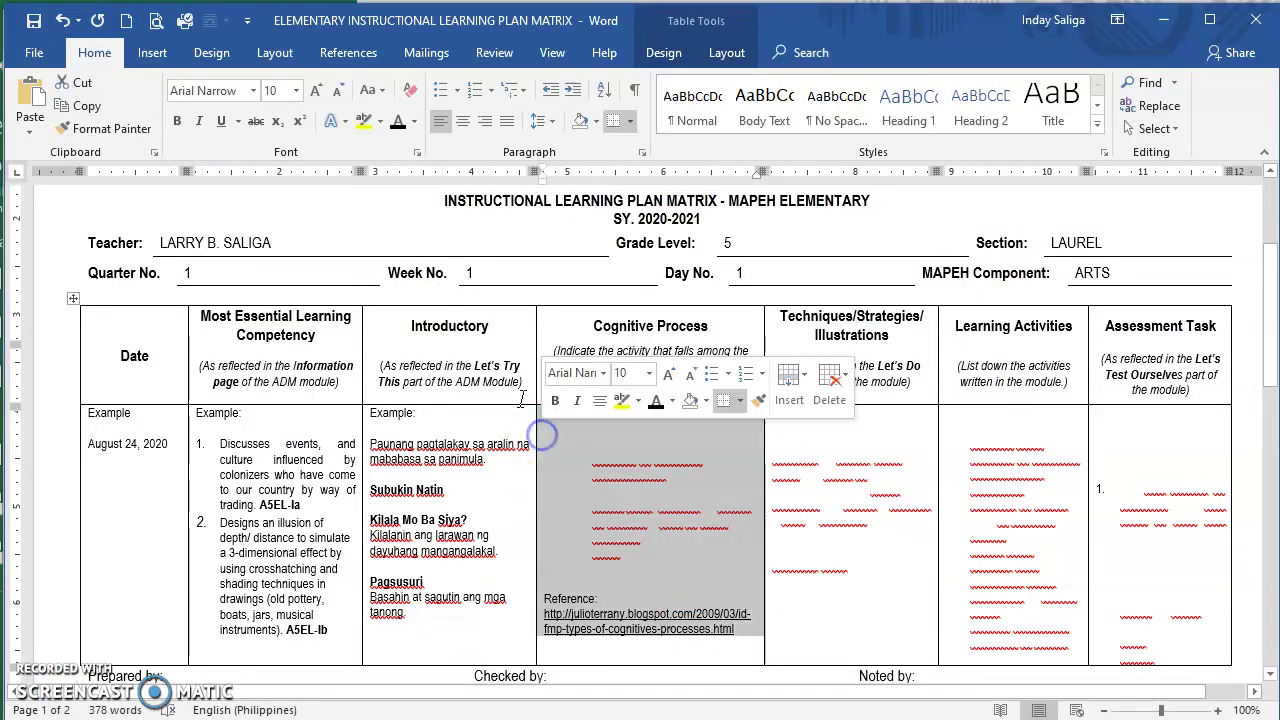
click(397, 121)
click(609, 529)
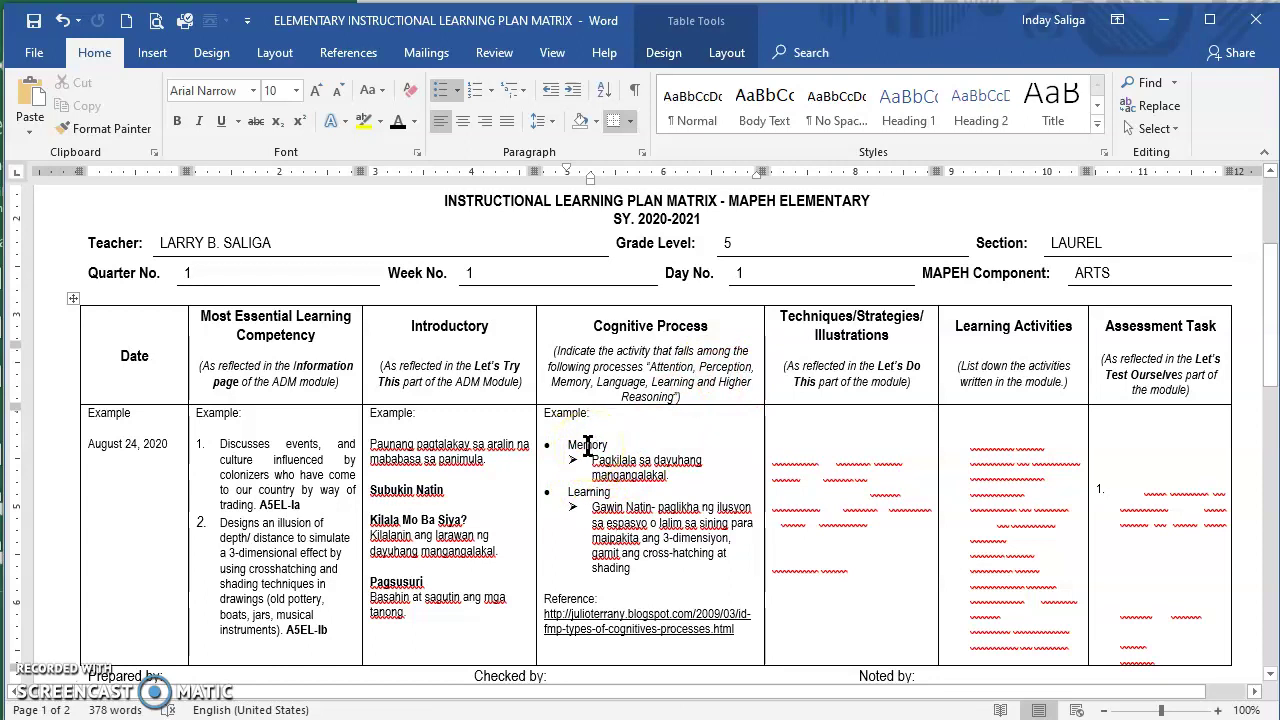
Step: Highlight the module activity listed under Memory in the Cognitive Process cell
click(597, 462)
drag(595, 460, 683, 471)
scroll(683, 471, up, 11)
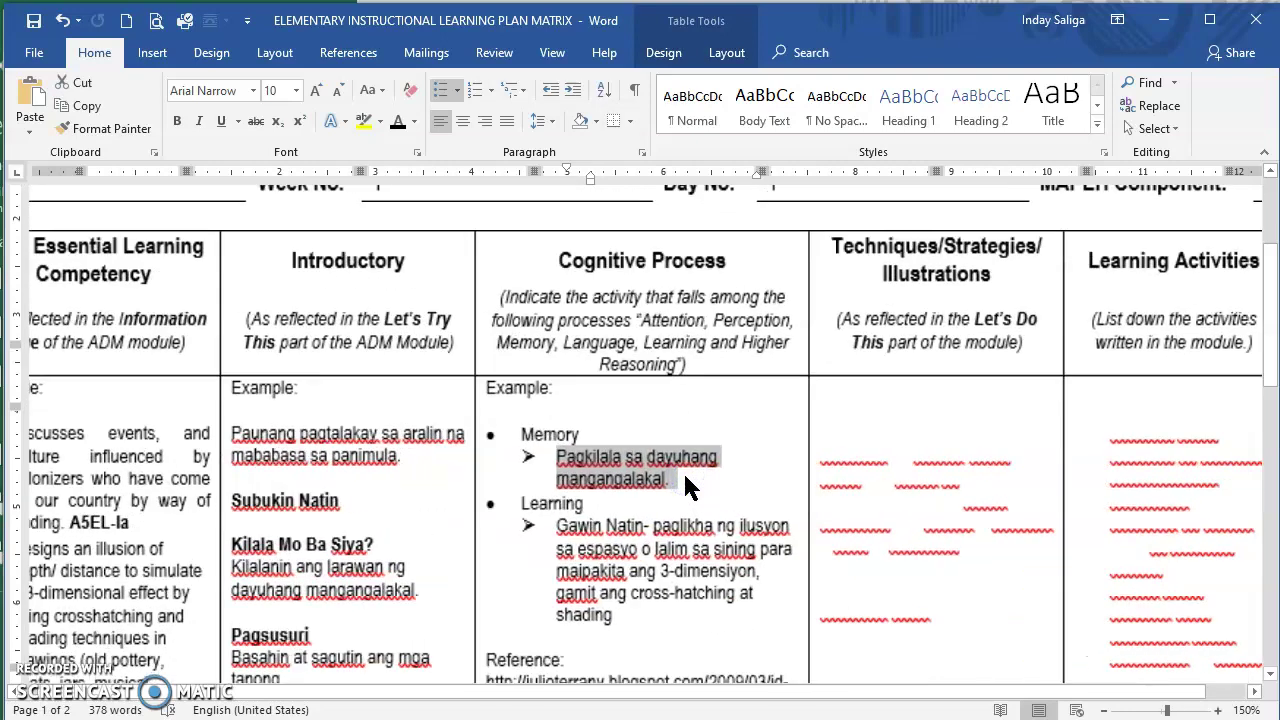
scroll(686, 471, down, 4)
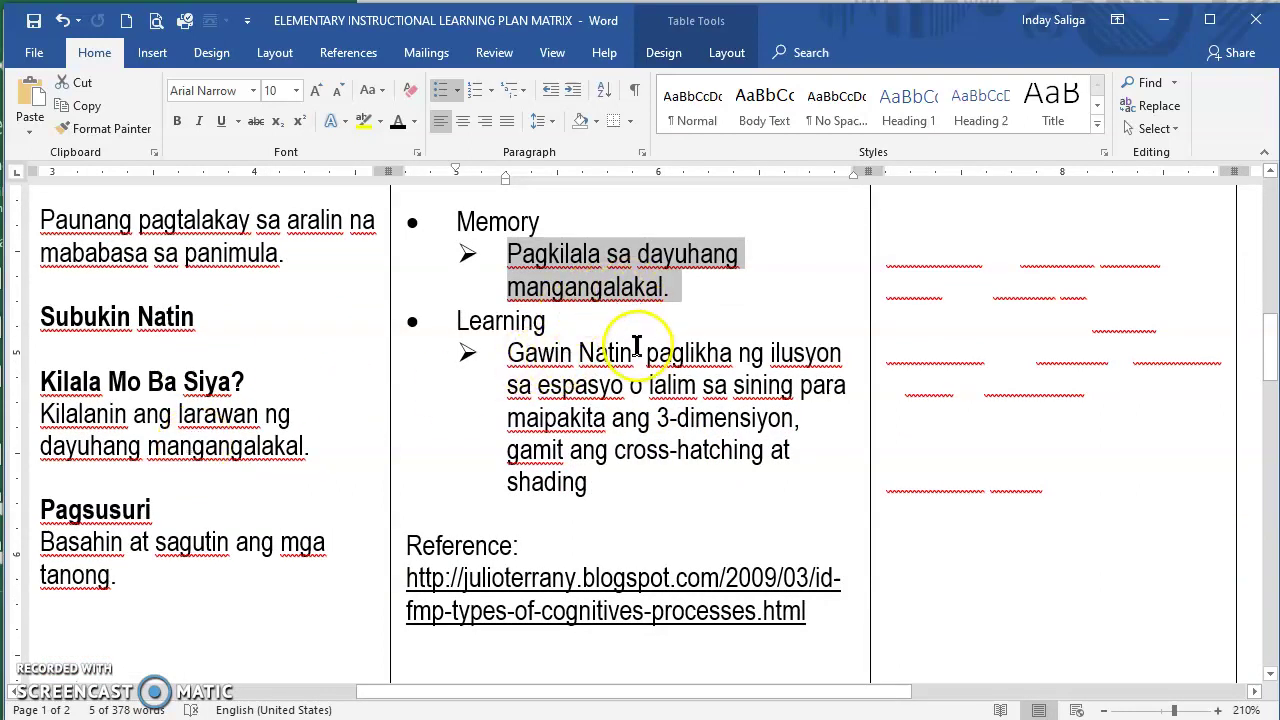
mouse_move(510, 718)
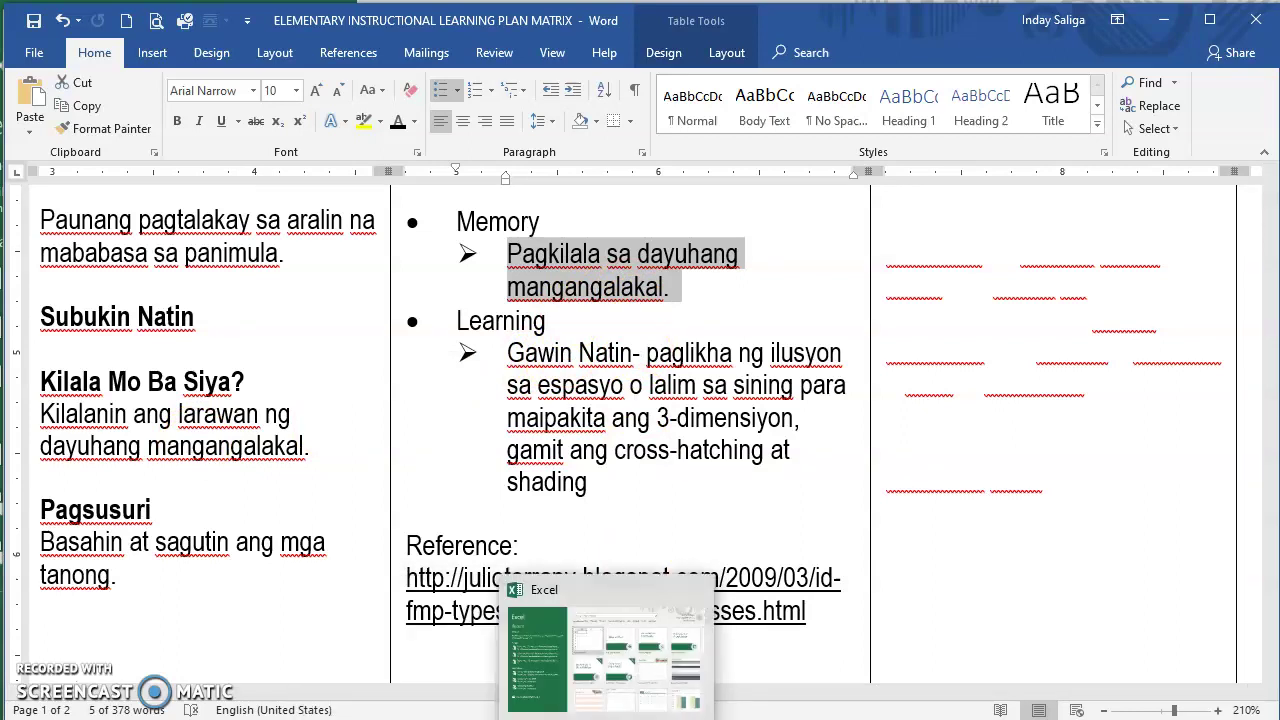
Step: Read the Memory process description in the cognitive processes blog post
click(1079, 688)
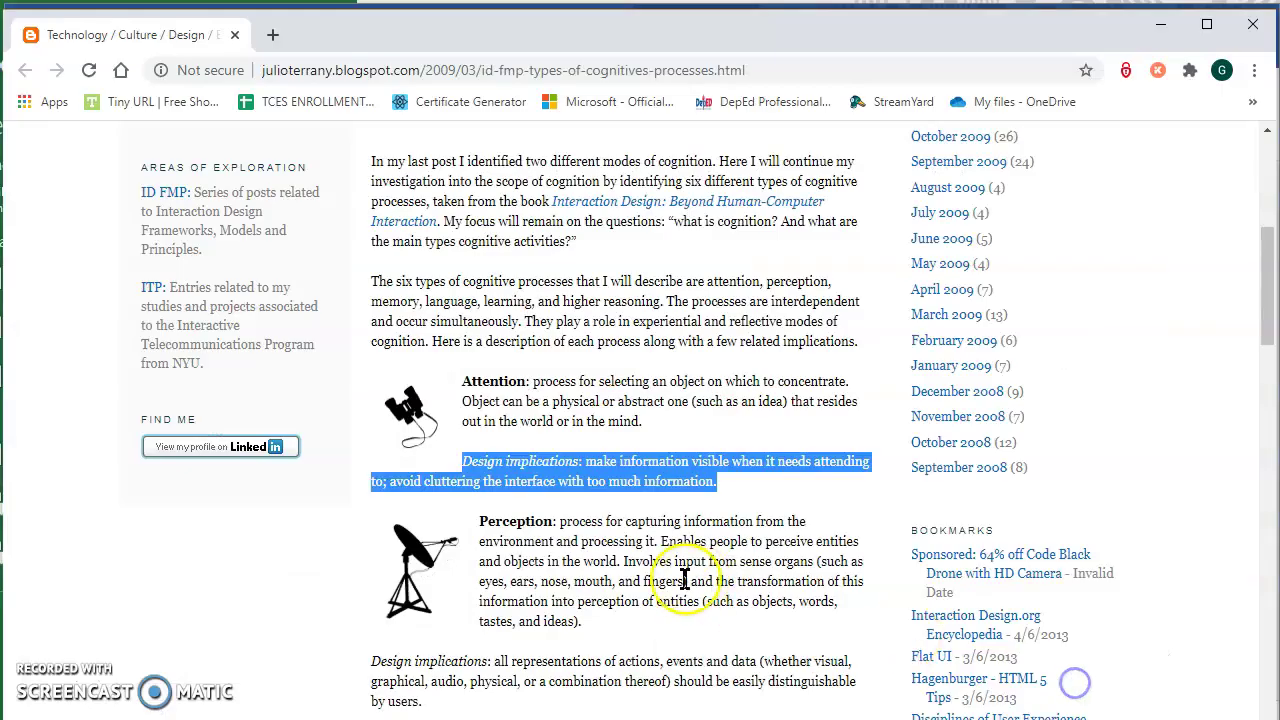
scroll(676, 590, down, 2)
scroll(676, 592, down, 3)
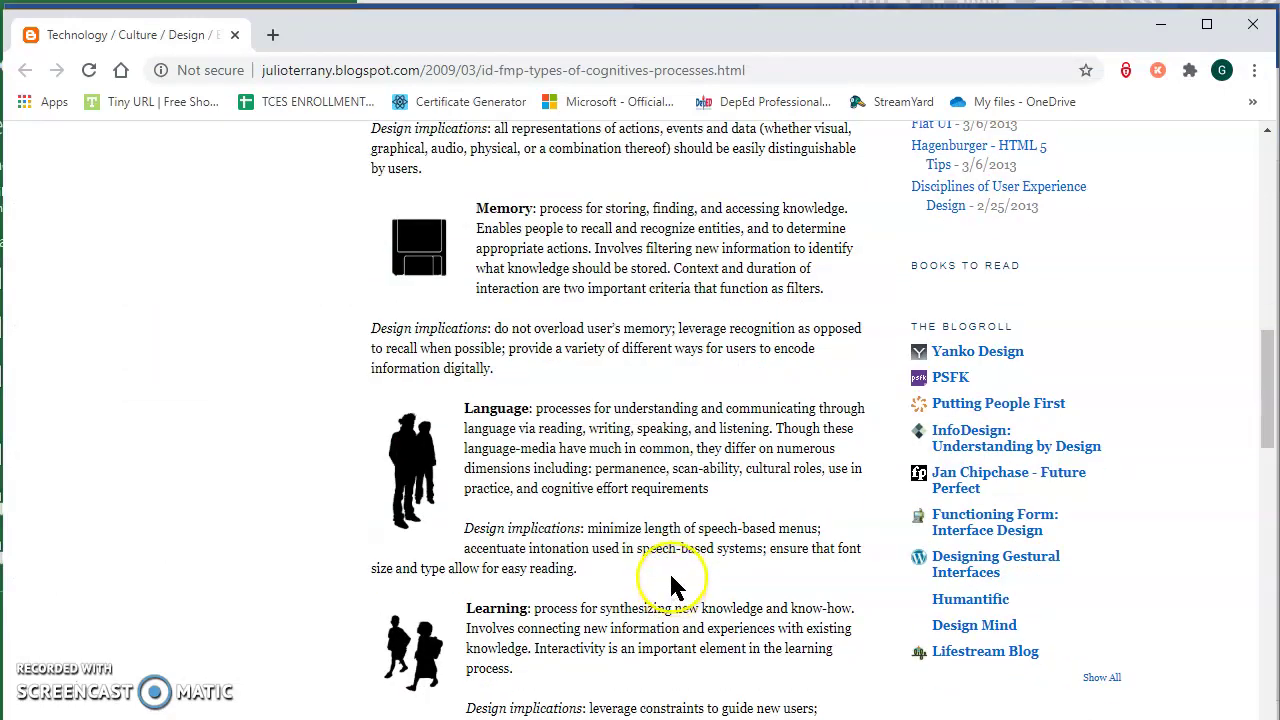
ctrl+scroll(649, 286, up, 6)
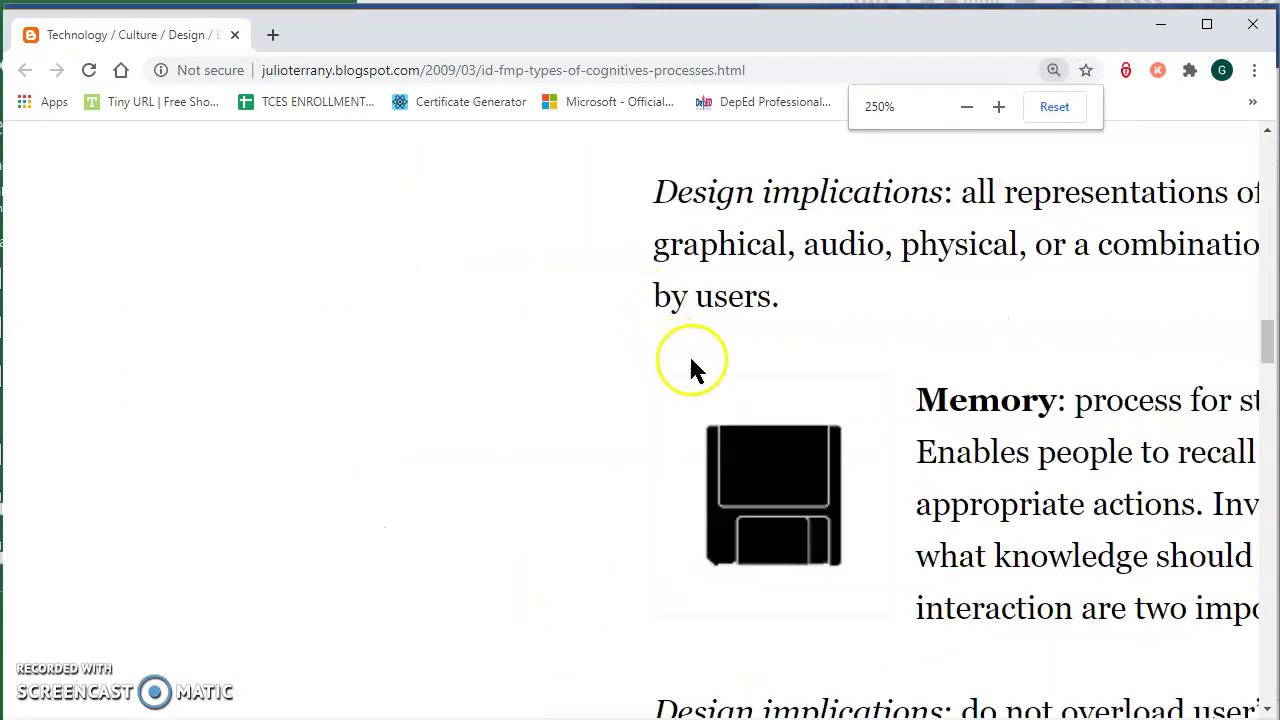
drag(900, 560, 694, 551)
double_click(950, 556)
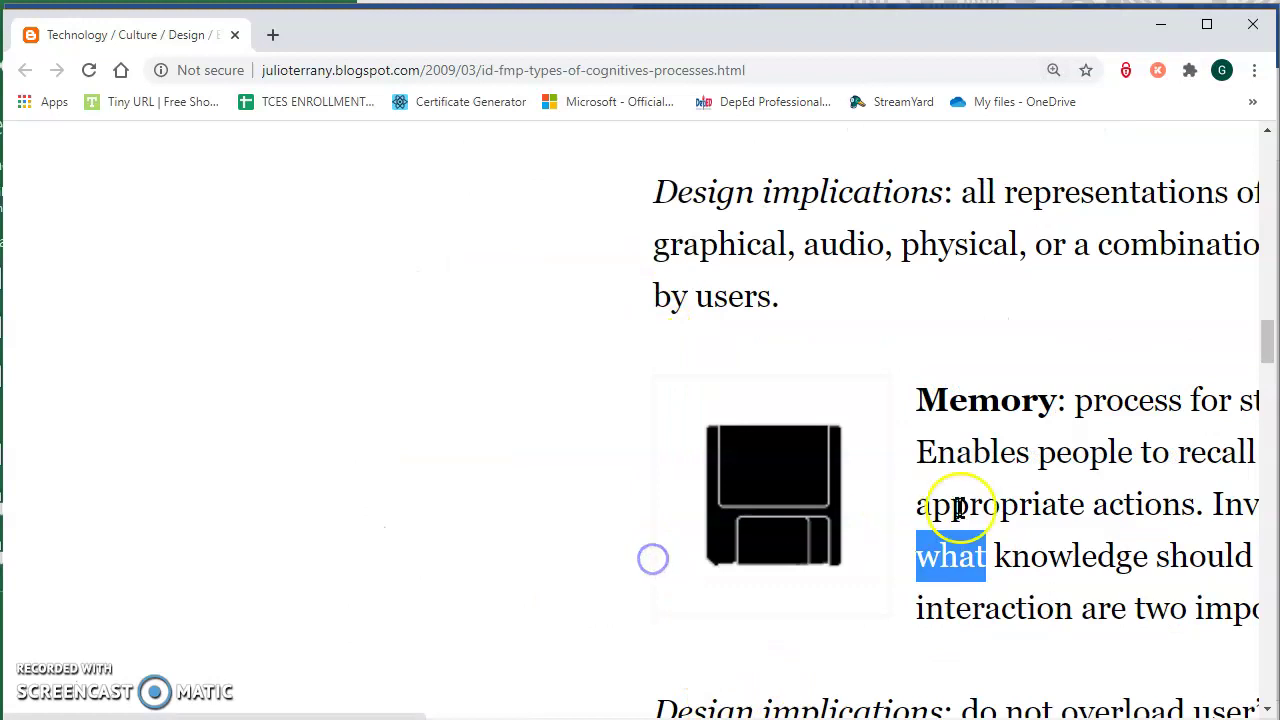
ctrl+scroll(1077, 443, down, 4)
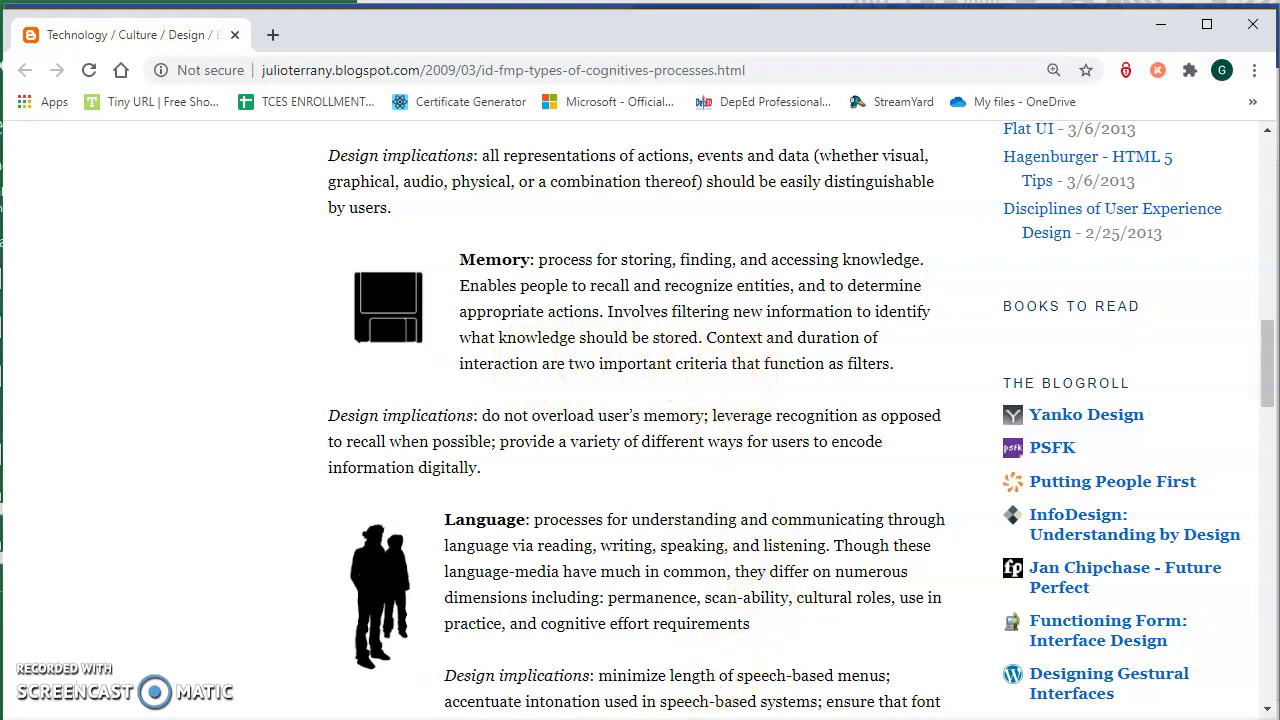
Step: Bring the ARTS module forward at the KILALA MO BA SIYA? activity
click(580, 668)
scroll(590, 520, down, 8)
scroll(590, 515, up, 20)
scroll(590, 515, up, 12)
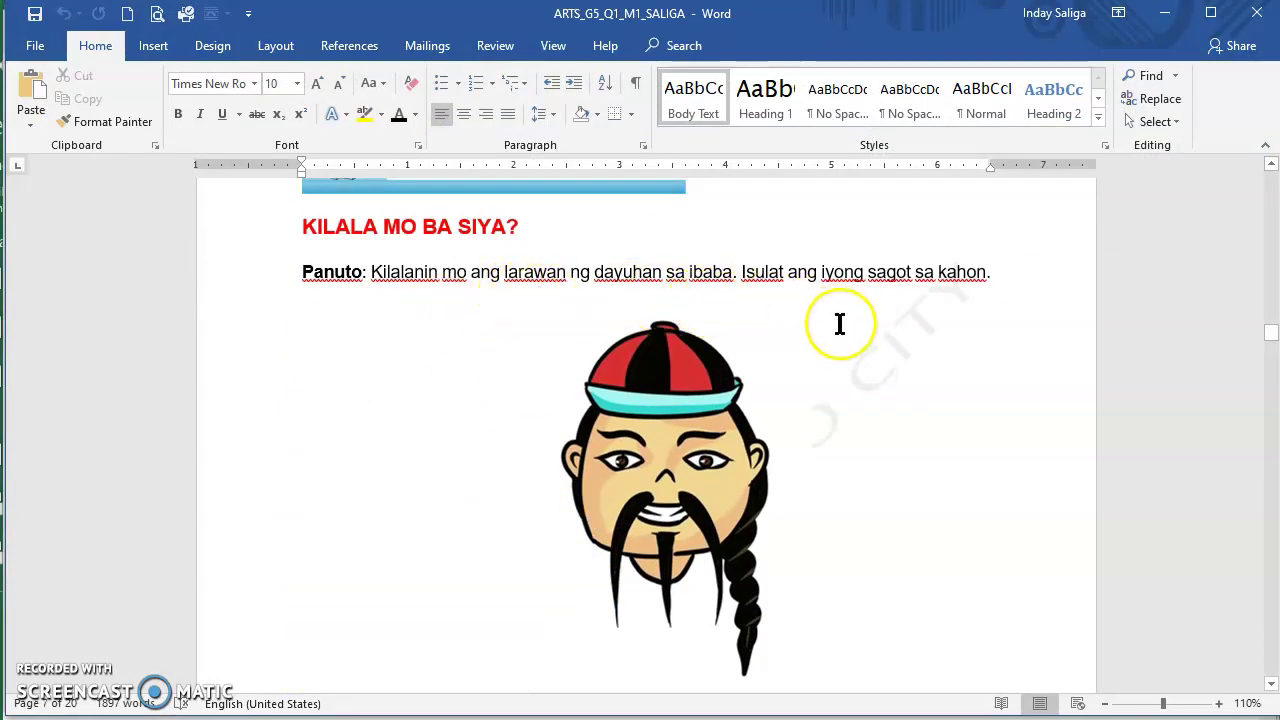
Step: Minimize the ARTS_G5 module window to bring the learning plan matrix back to the front
scroll(845, 318, down, 3)
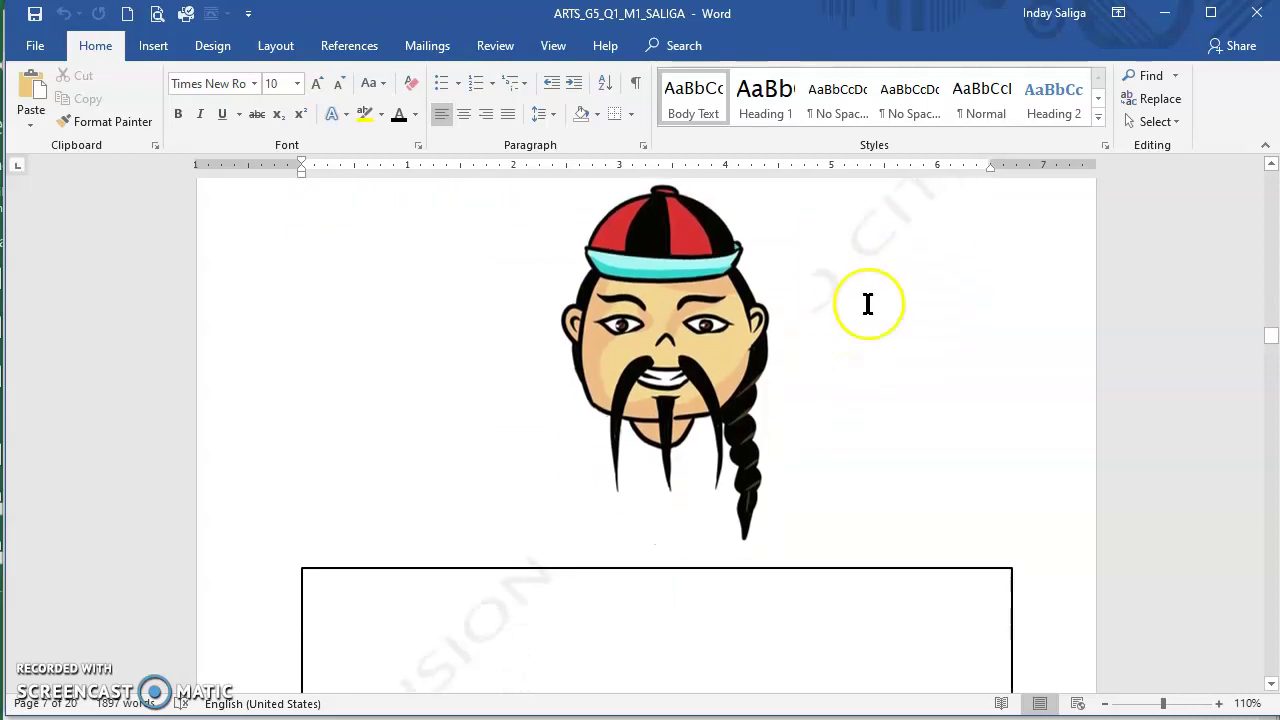
click(1170, 18)
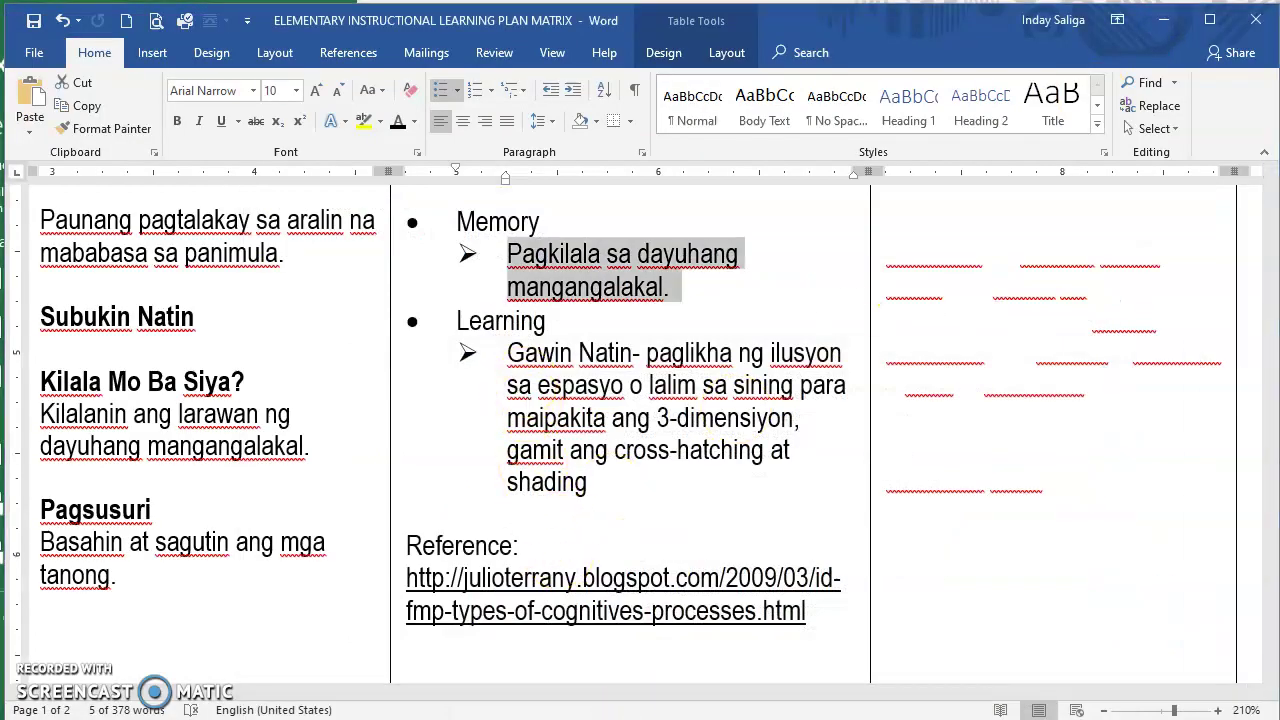
Step: Glance at the cognitive-processes blog, then bring the ARTS module forward at page 9
click(1057, 591)
scroll(704, 568, down, 5)
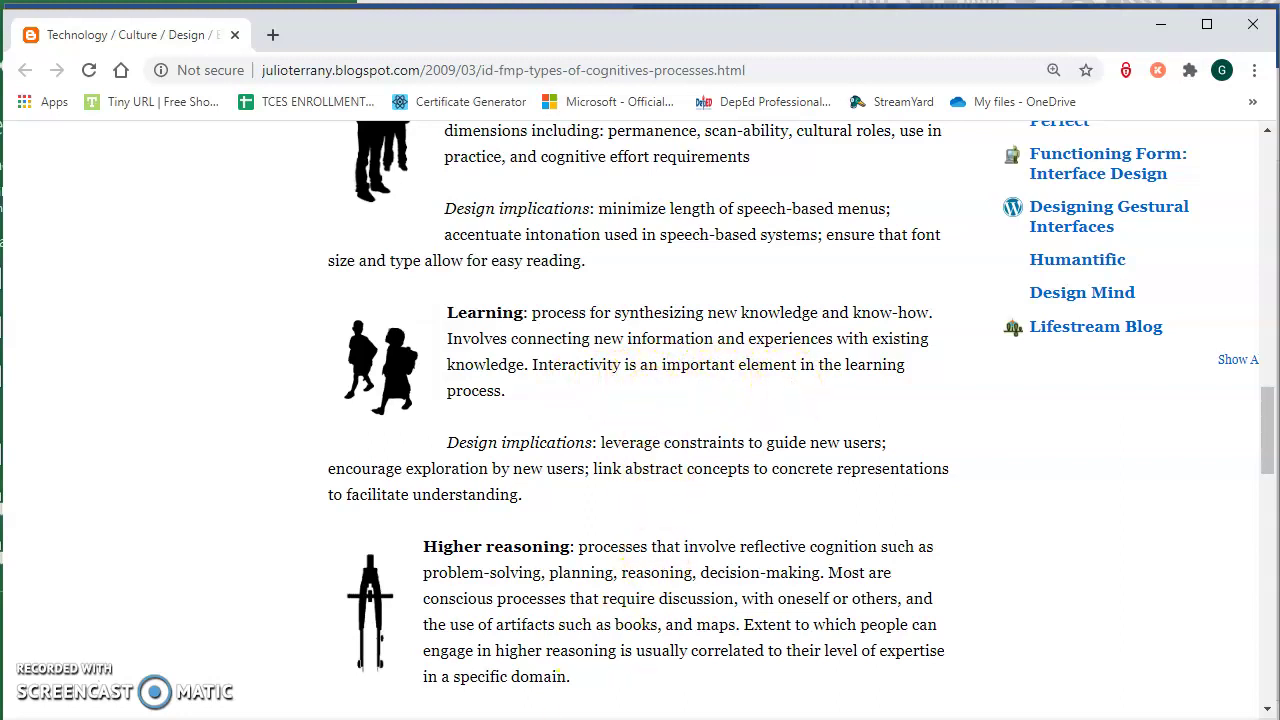
click(601, 661)
scroll(582, 600, down, 8)
drag(1270, 350, 1271, 412)
Step: Read through the module's Gawin Natin pages, then minimise the module and blog windows
scroll(880, 491, down, 6)
scroll(862, 519, down, 10)
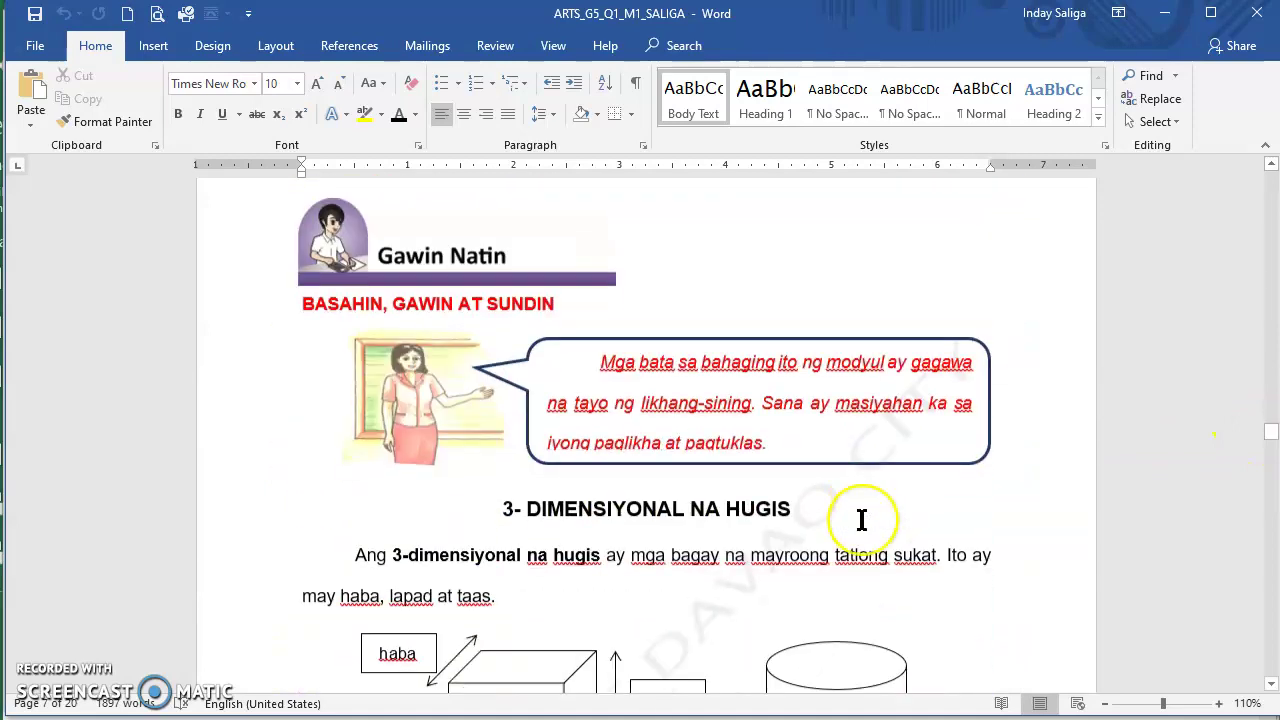
scroll(862, 519, up, 5)
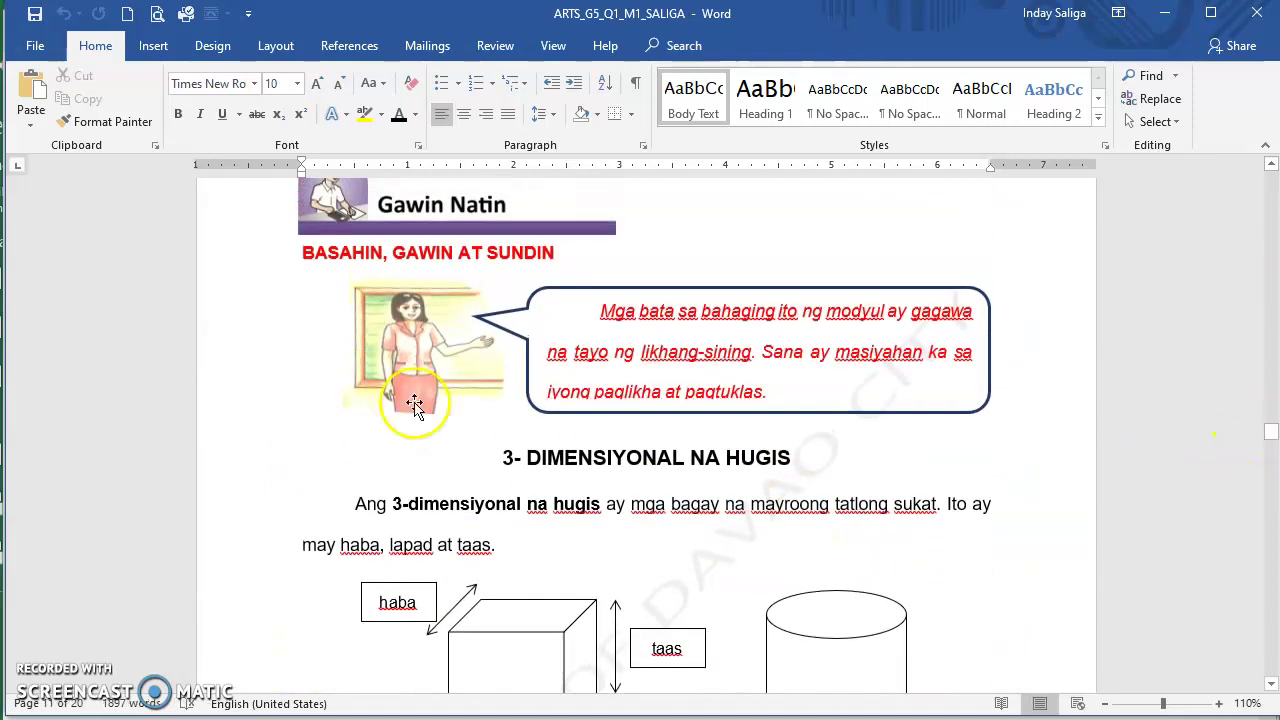
scroll(571, 466, down, 1)
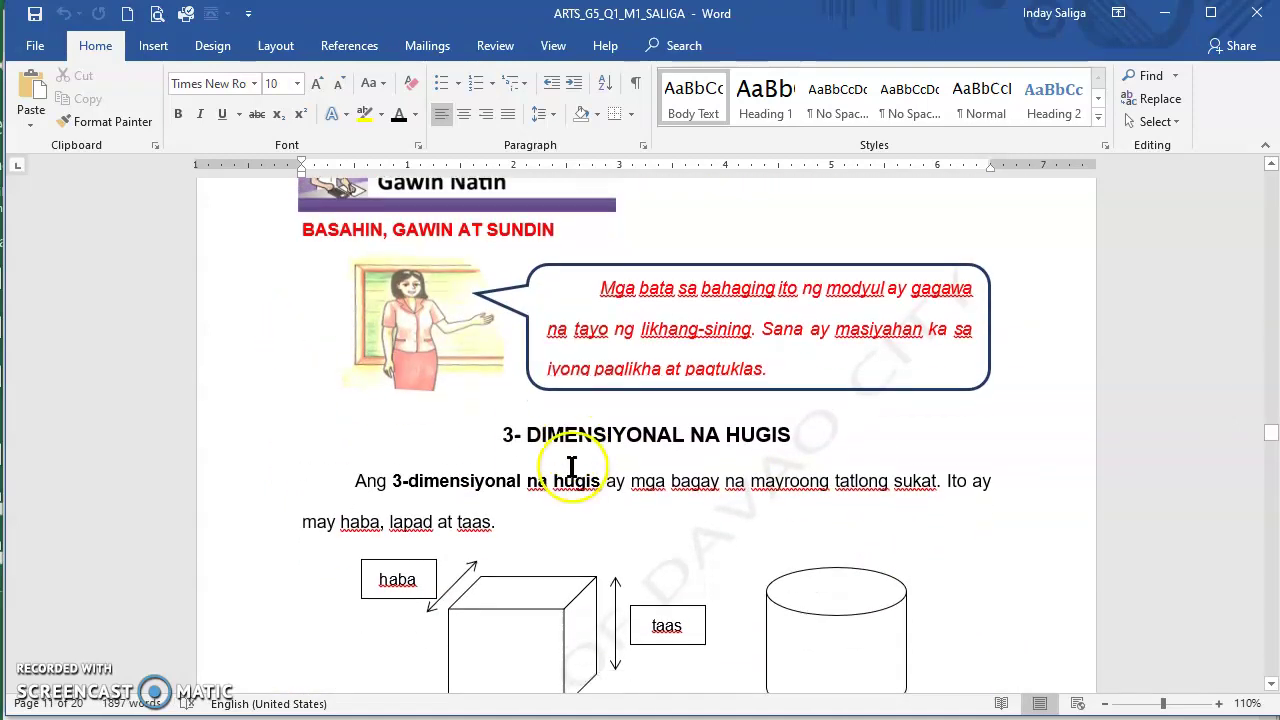
scroll(571, 466, down, 1)
scroll(569, 466, down, 3)
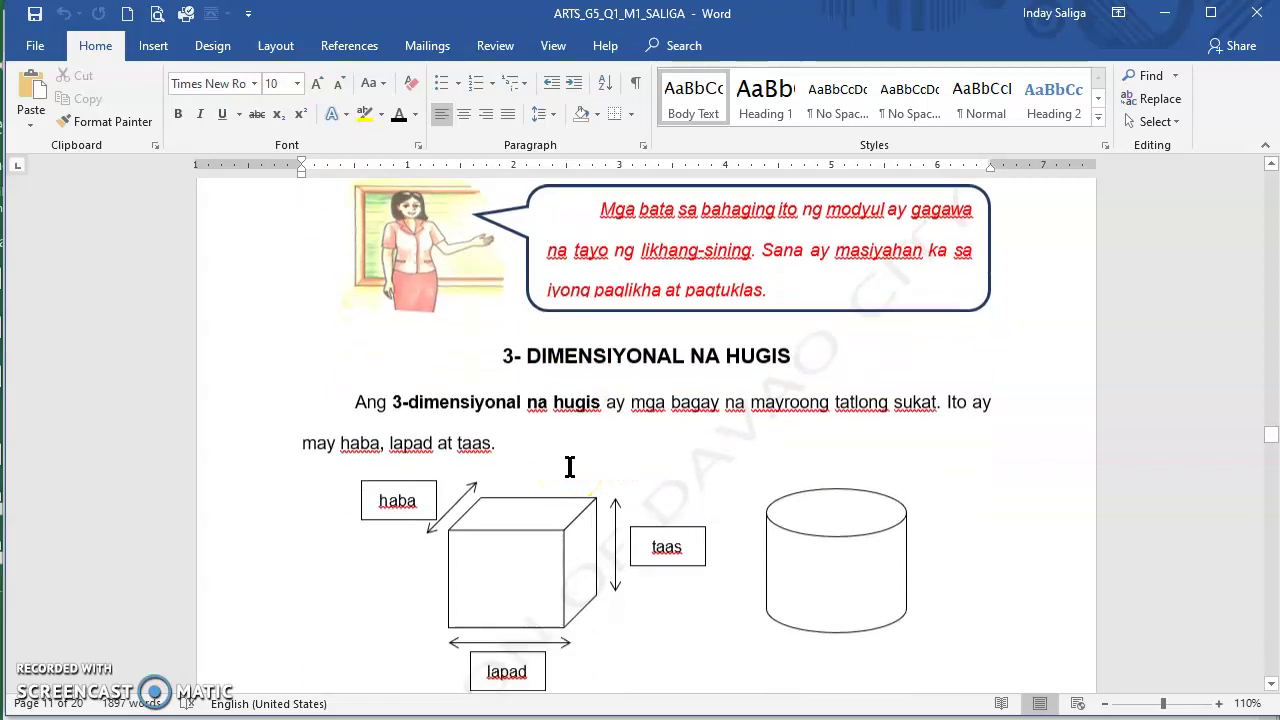
scroll(569, 466, down, 7)
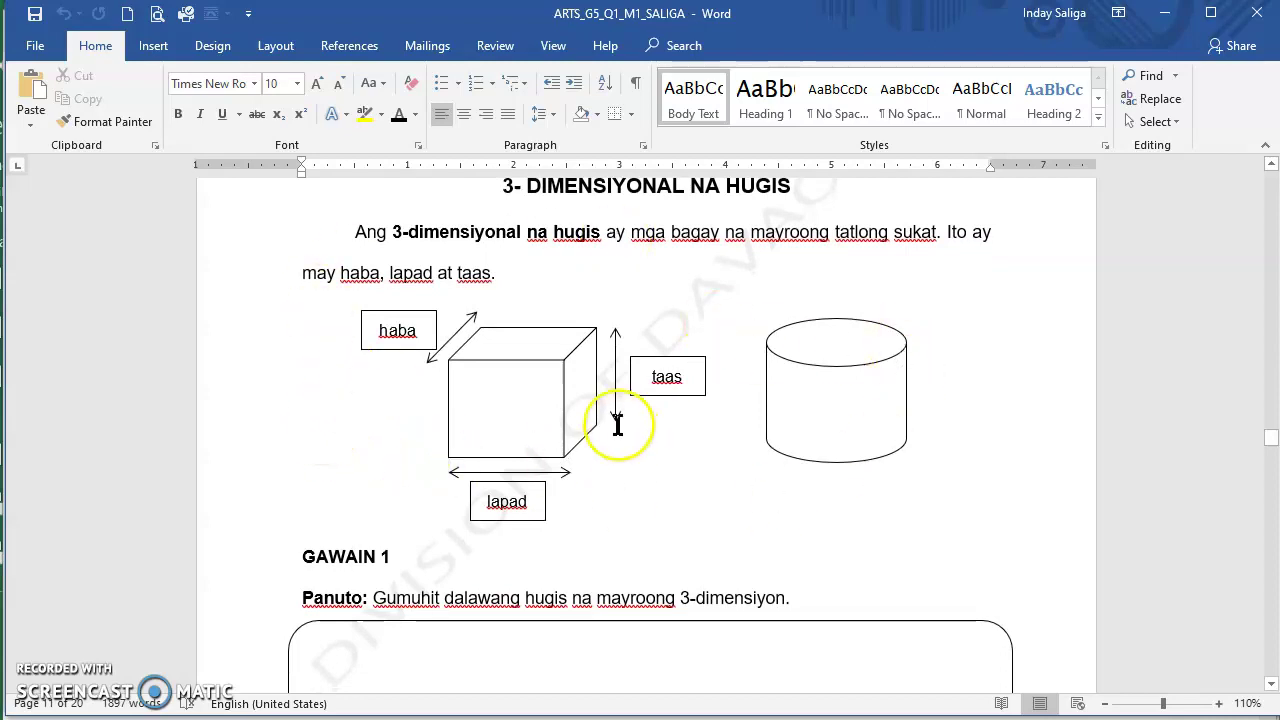
scroll(531, 429, down, 9)
scroll(429, 531, down, 13)
scroll(436, 531, down, 8)
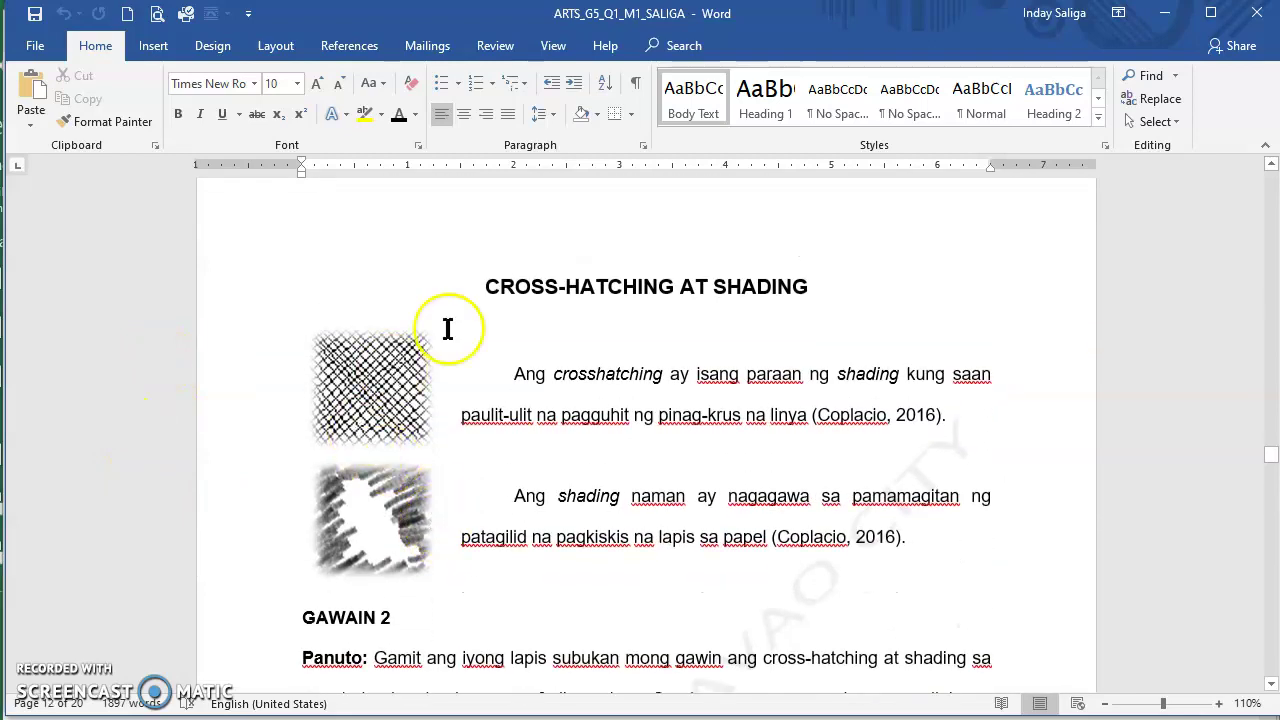
scroll(673, 333, down, 6)
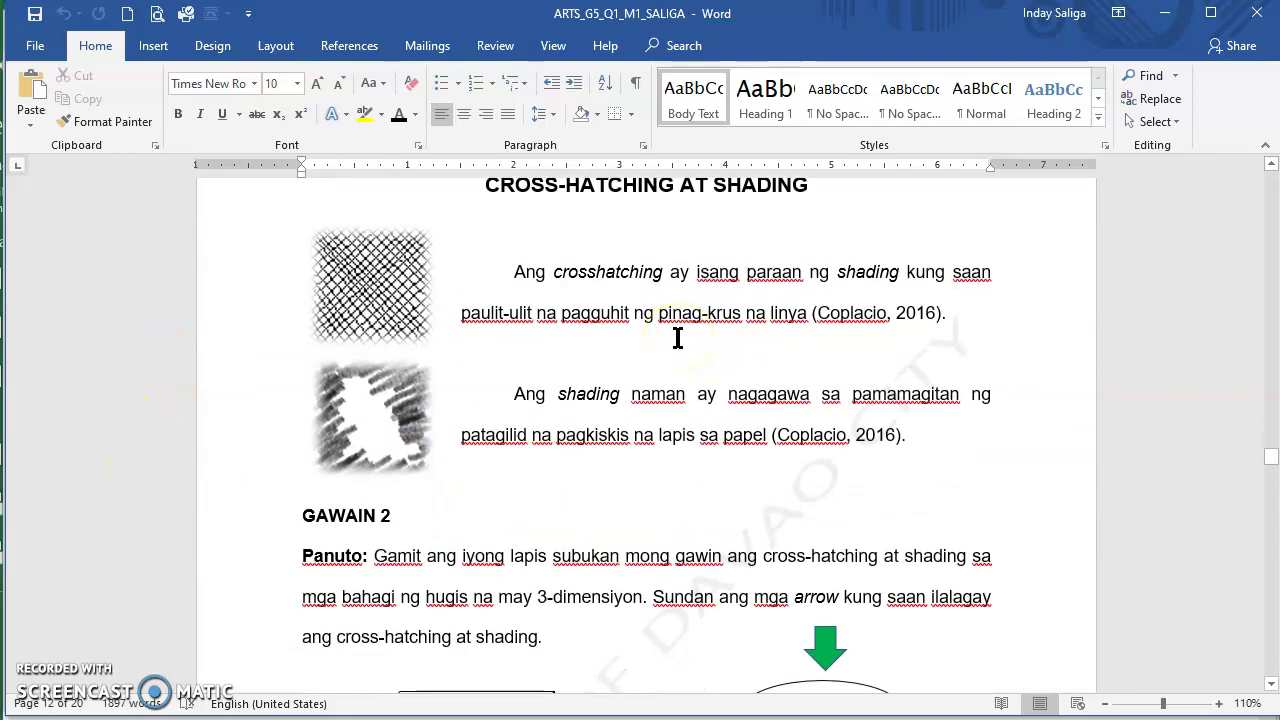
scroll(455, 461, down, 18)
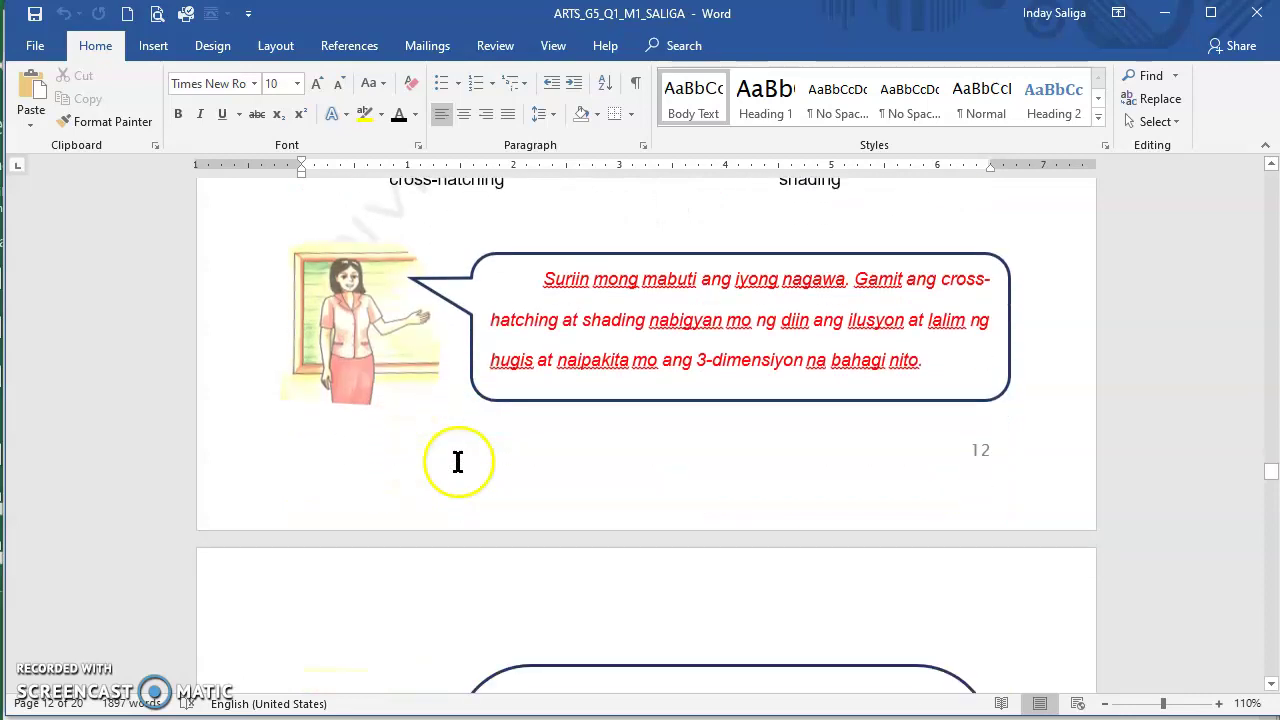
scroll(457, 461, down, 4)
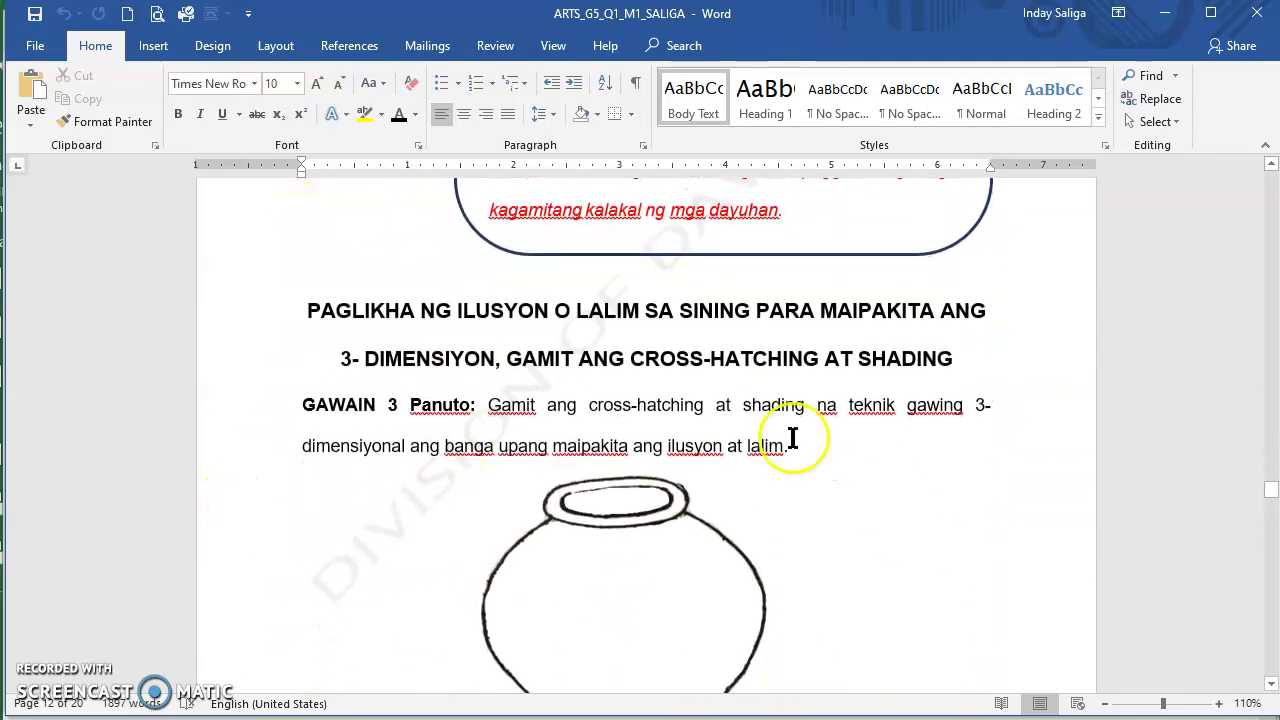
click(1164, 13)
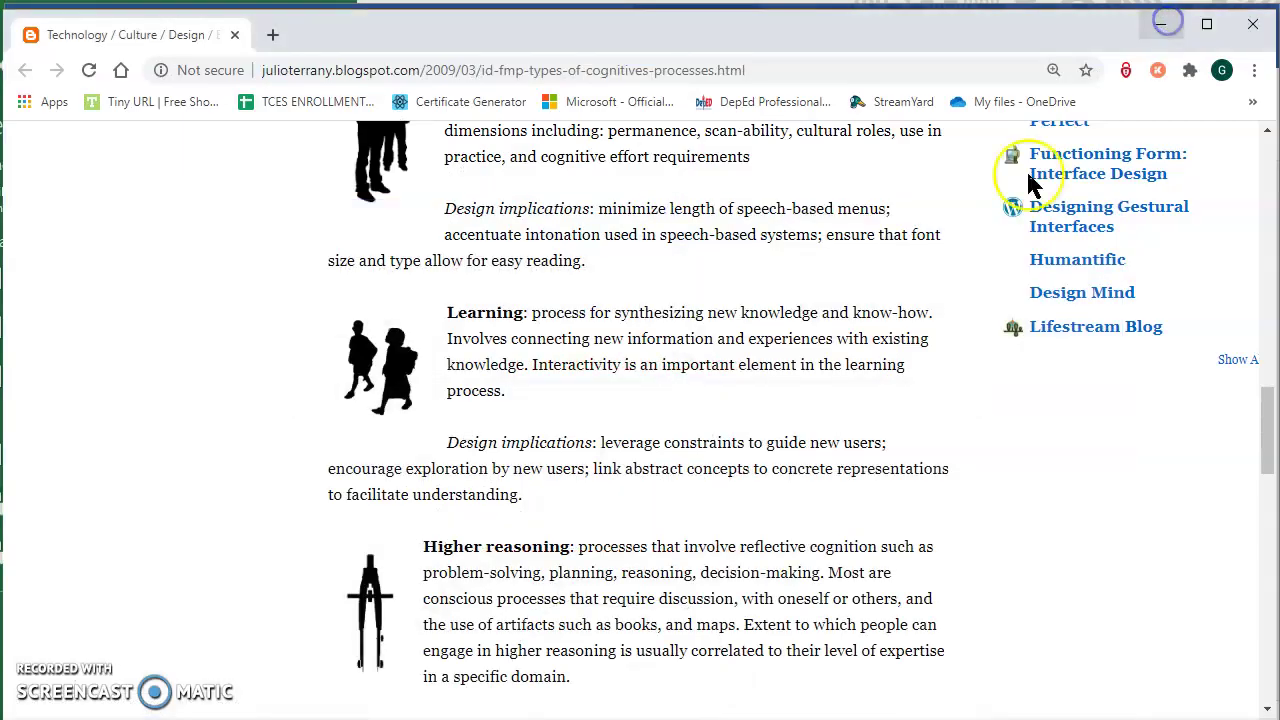
click(1162, 24)
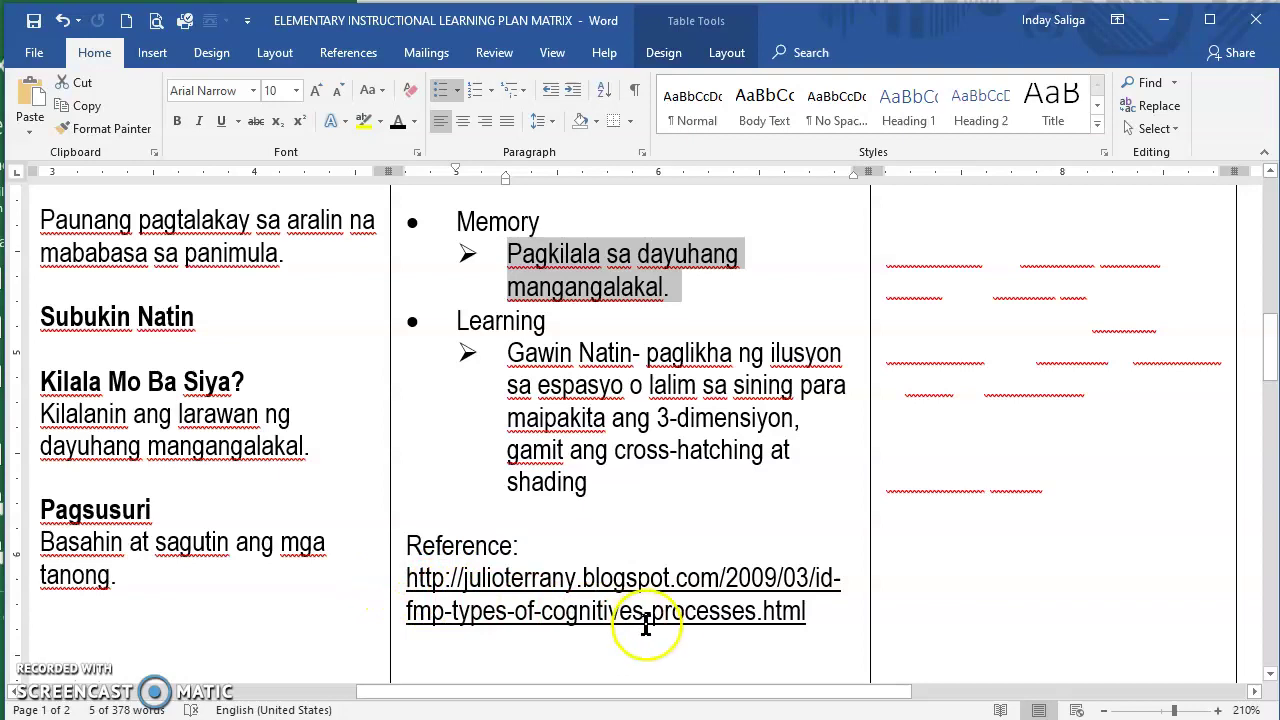
Step: Select the Techniques/Strategies example cell in the learning plan matrix
scroll(630, 450, up, 5)
ctrl+scroll(642, 465, down, 4)
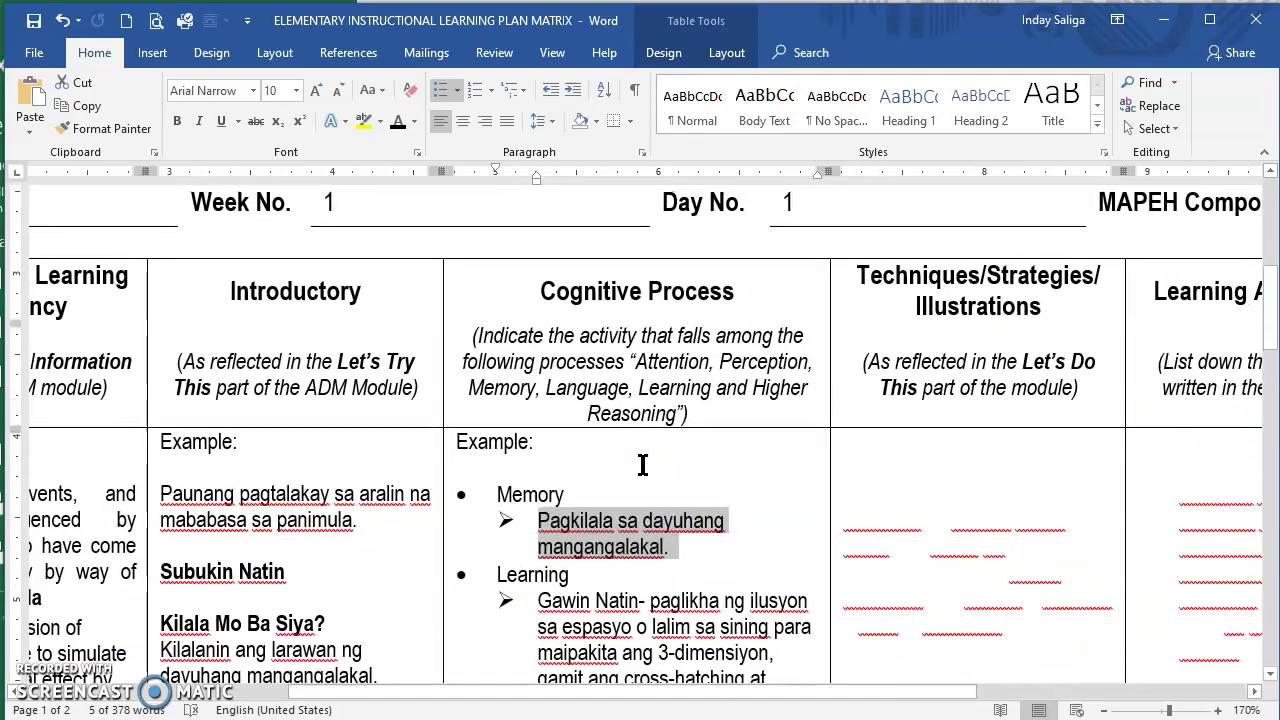
scroll(714, 466, down, 1)
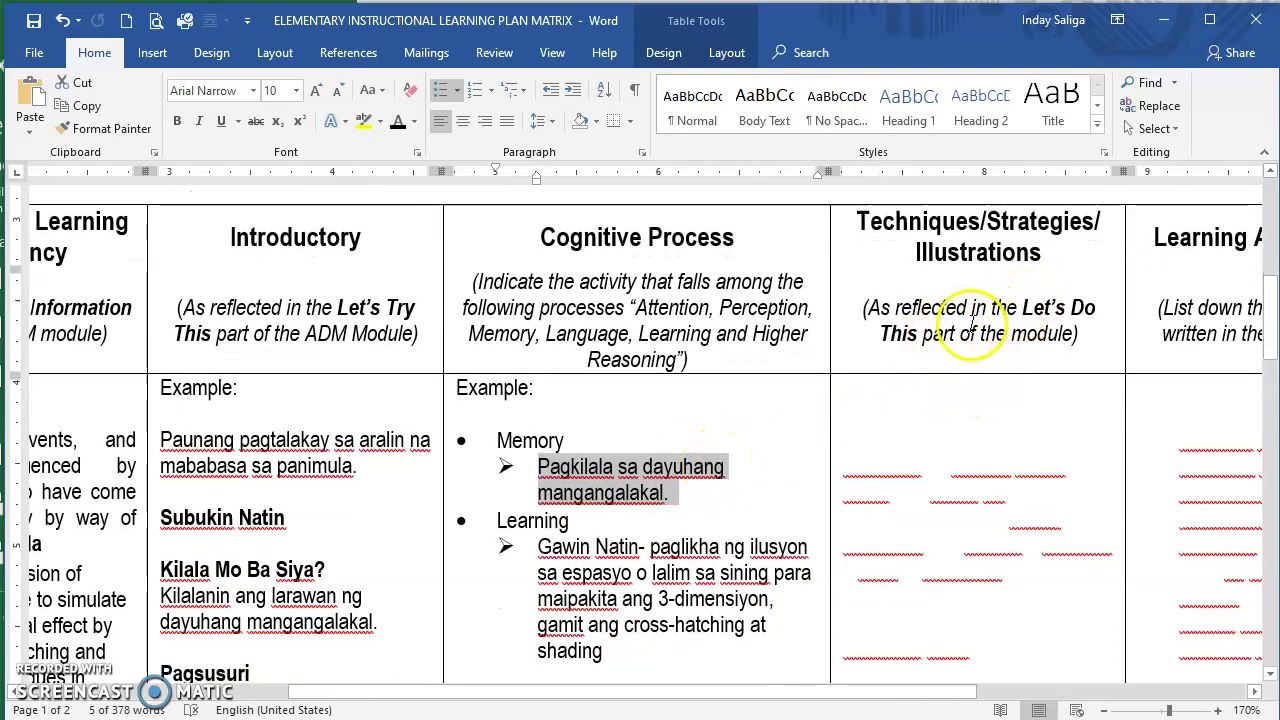
click(826, 488)
Step: Apply black font color so the Techniques/Strategies cell text becomes visible
click(398, 123)
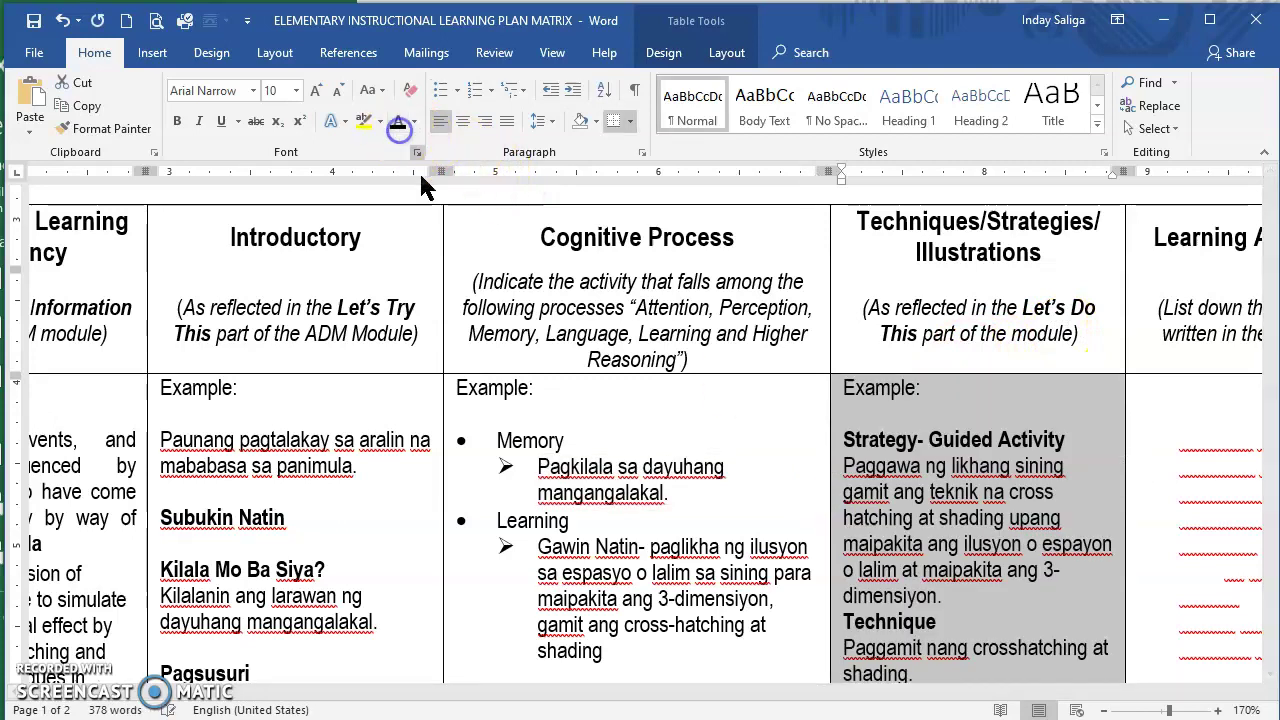
scroll(964, 560, down, 2)
scroll(966, 566, up, 1)
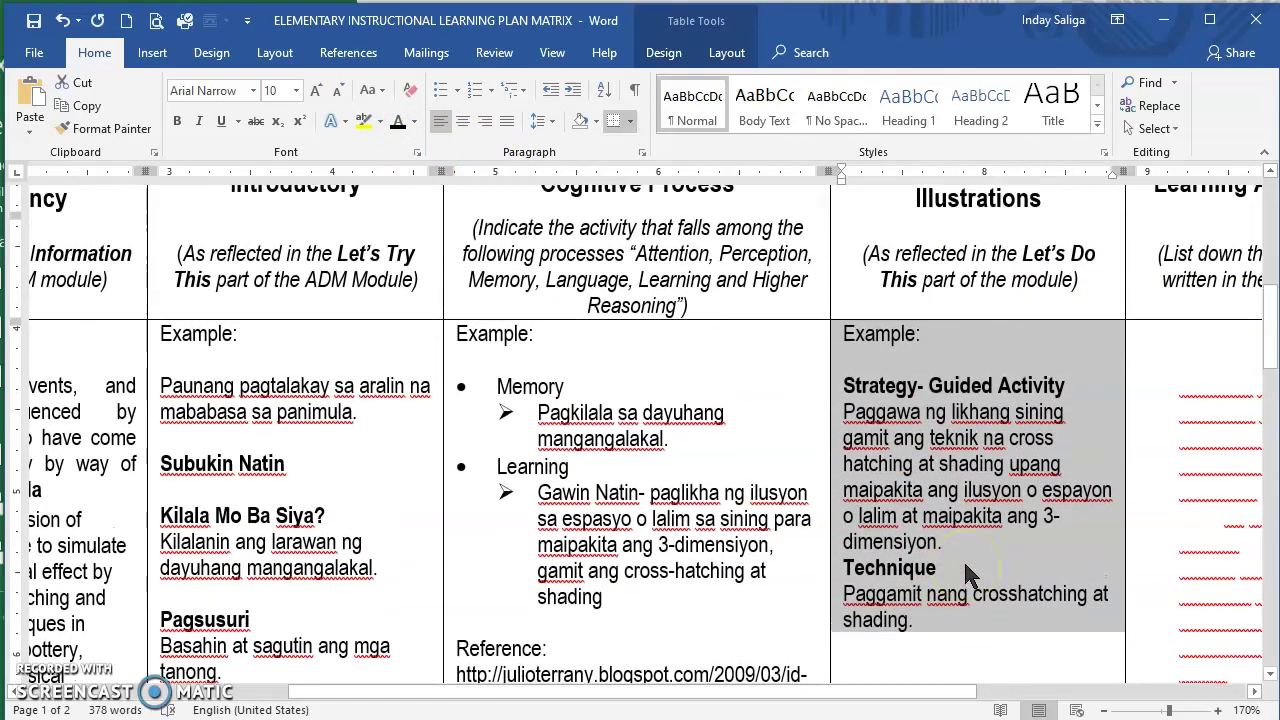
scroll(972, 437, up, 1)
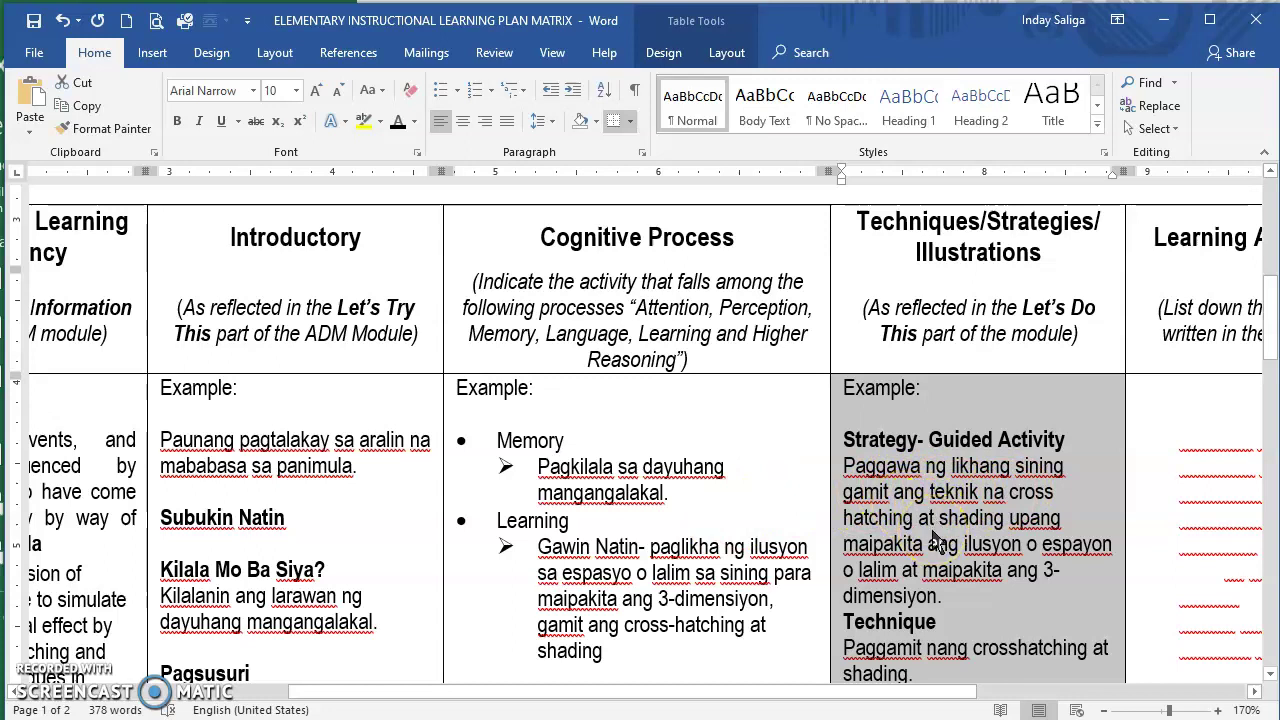
scroll(997, 573, down, 1)
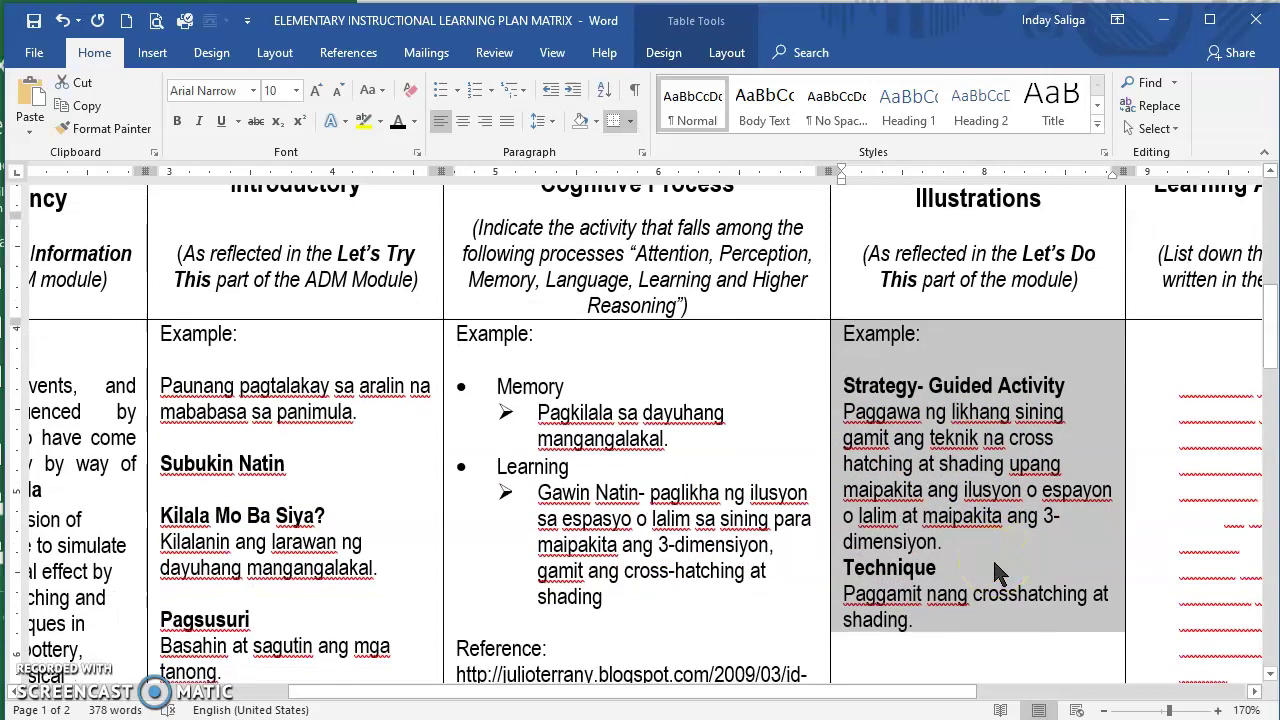
Step: Correct 'espayon' to 'espayo' and add a blank line above the Technique heading
click(1101, 495)
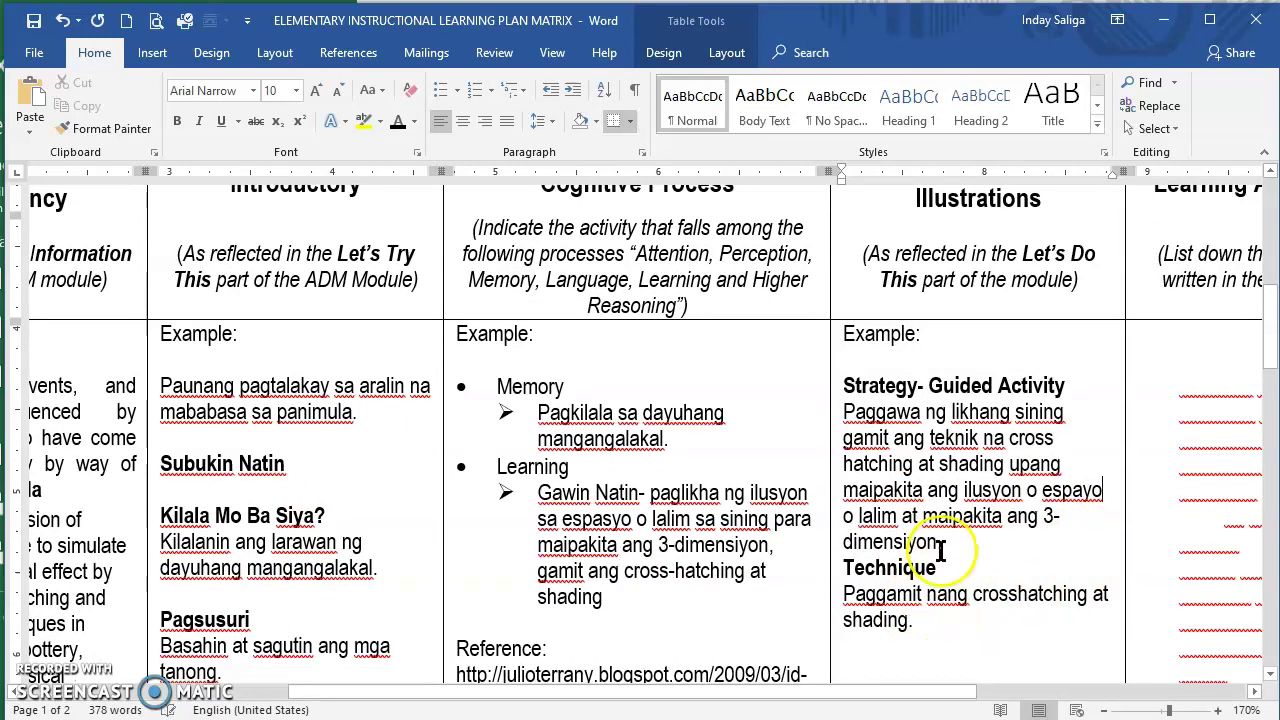
scroll(943, 546, down, 3)
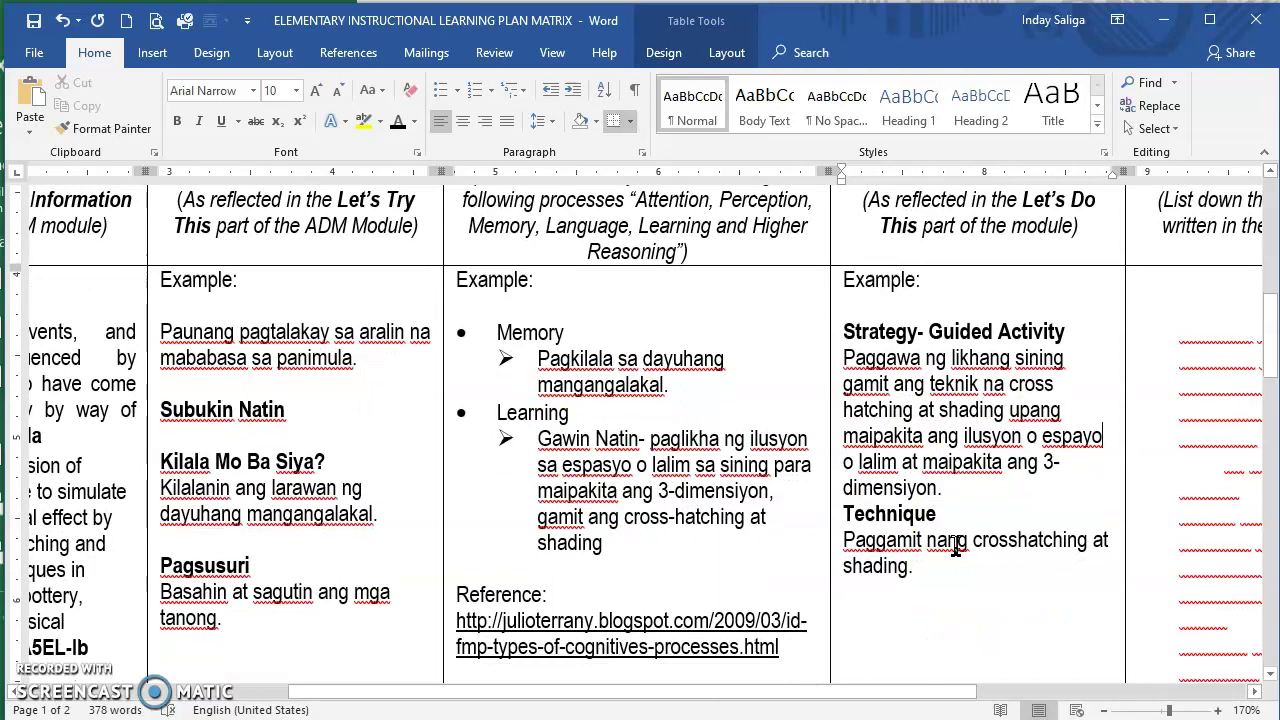
click(846, 405)
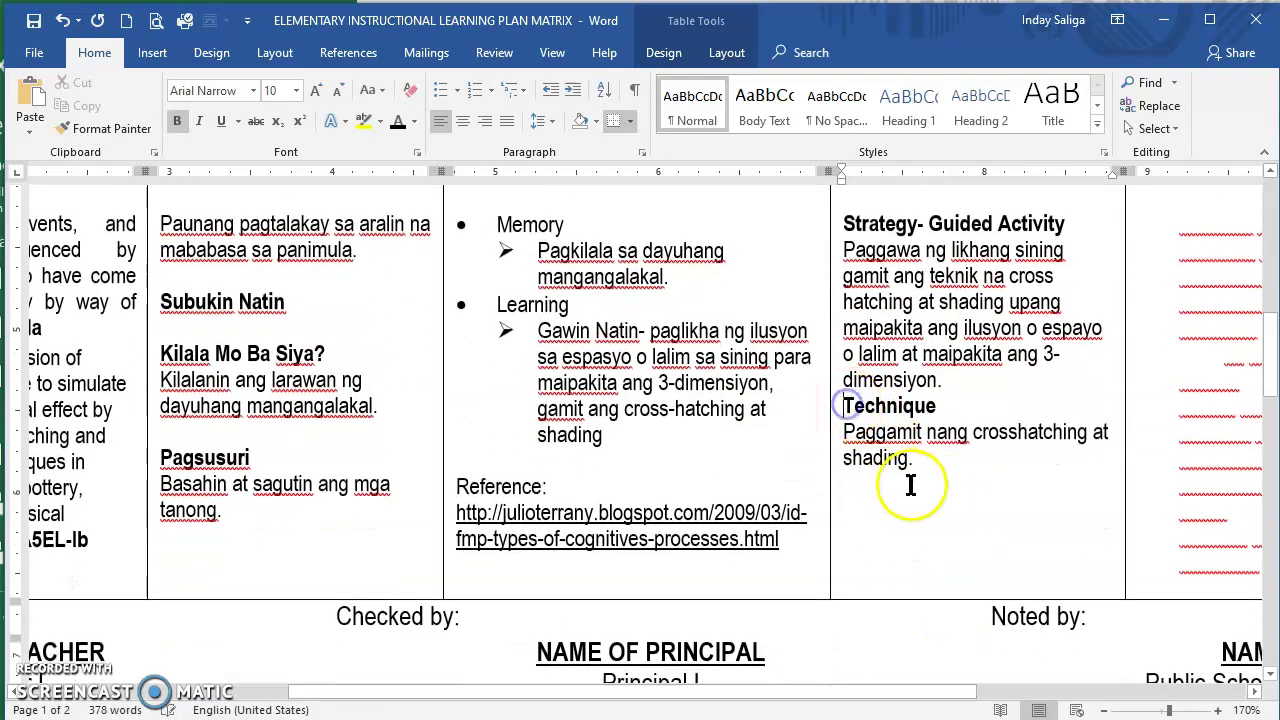
key(Return)
drag(920, 692, 1074, 697)
scroll(965, 570, up, 5)
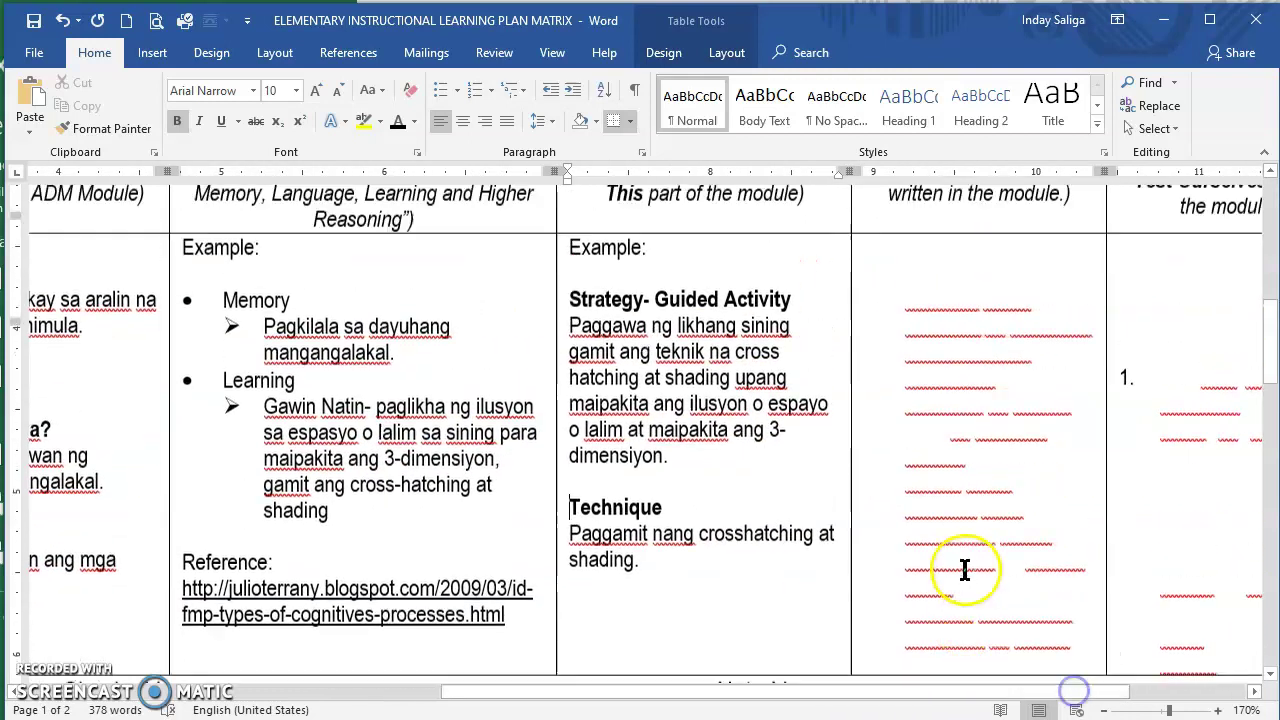
scroll(965, 570, down, 1)
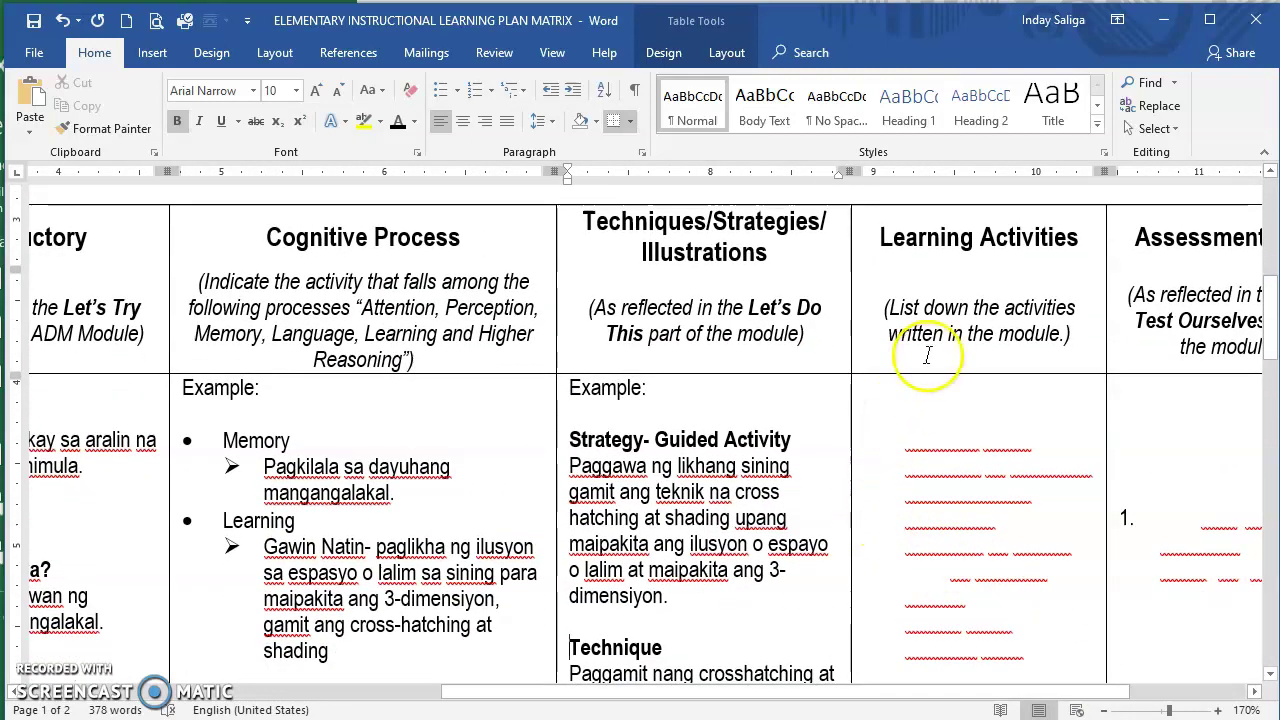
Step: Select the Learning Activities example cell listing Subukin Natin through Sariling Pagsusulit
click(851, 505)
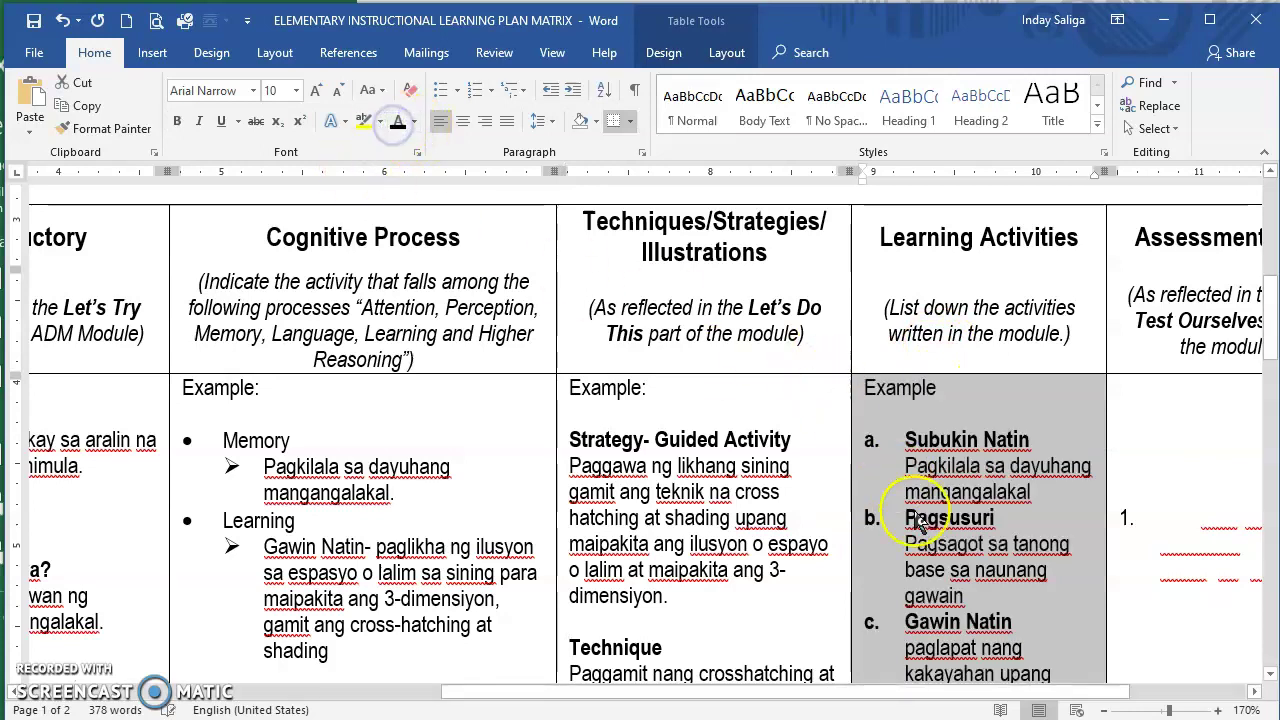
scroll(920, 535, down, 3)
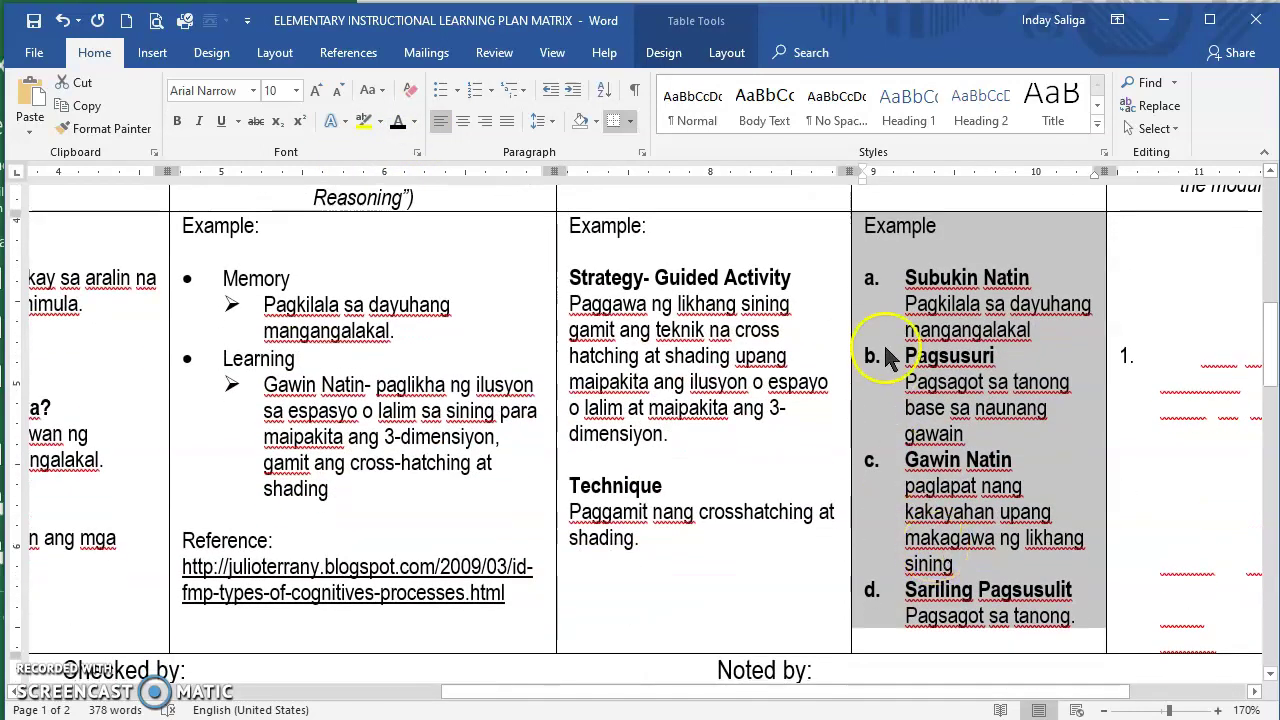
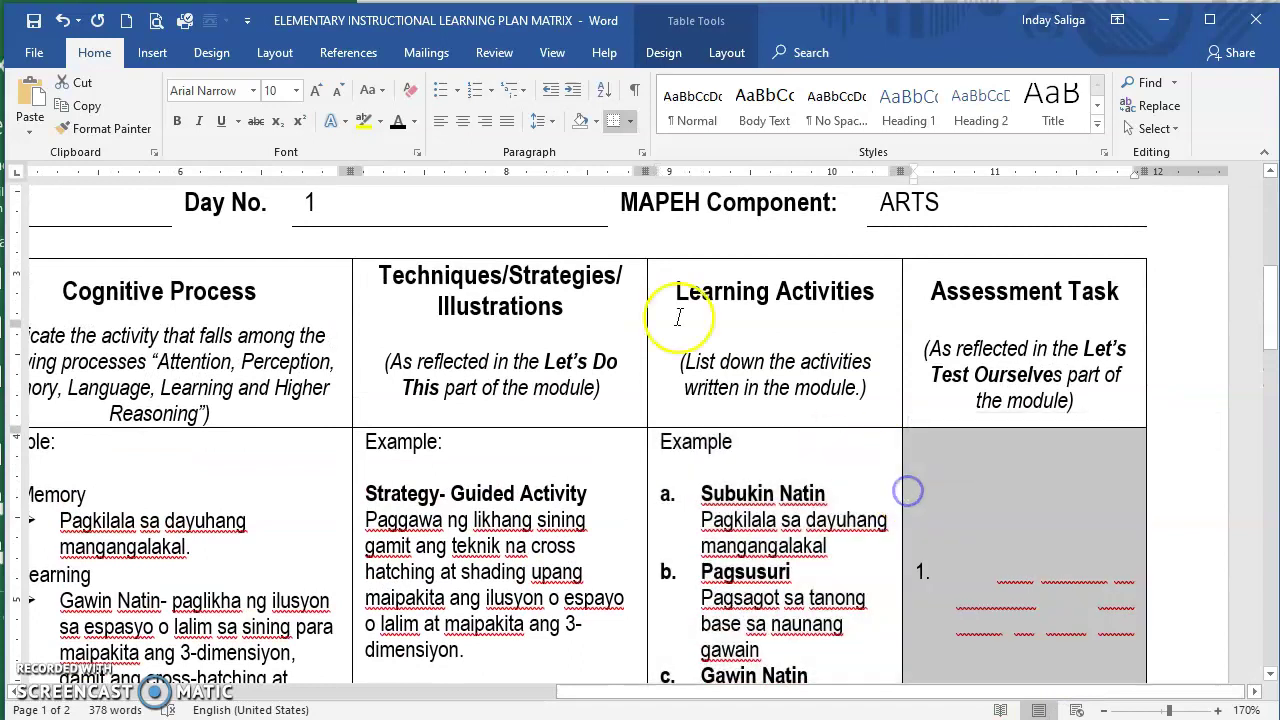
Step: Make the Assessment Task cell's multiple-choice sample item black instead of white, then review
click(397, 121)
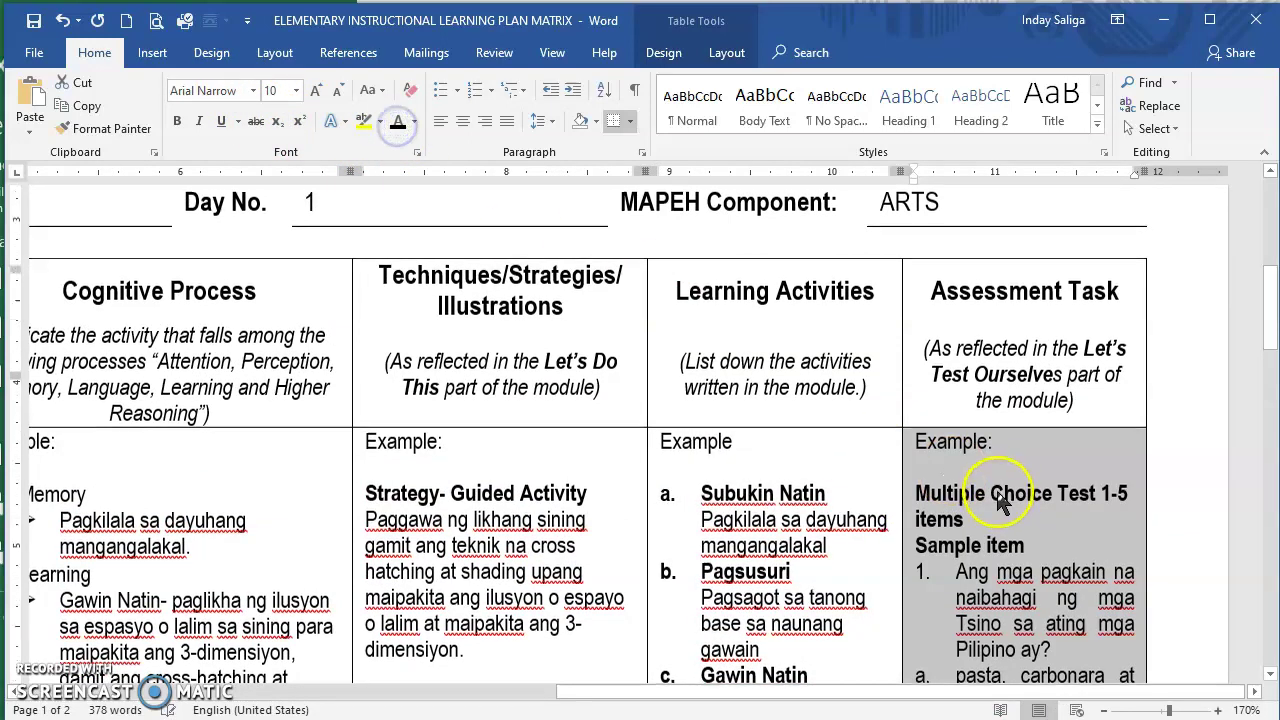
scroll(986, 480, down, 4)
scroll(997, 490, up, 1)
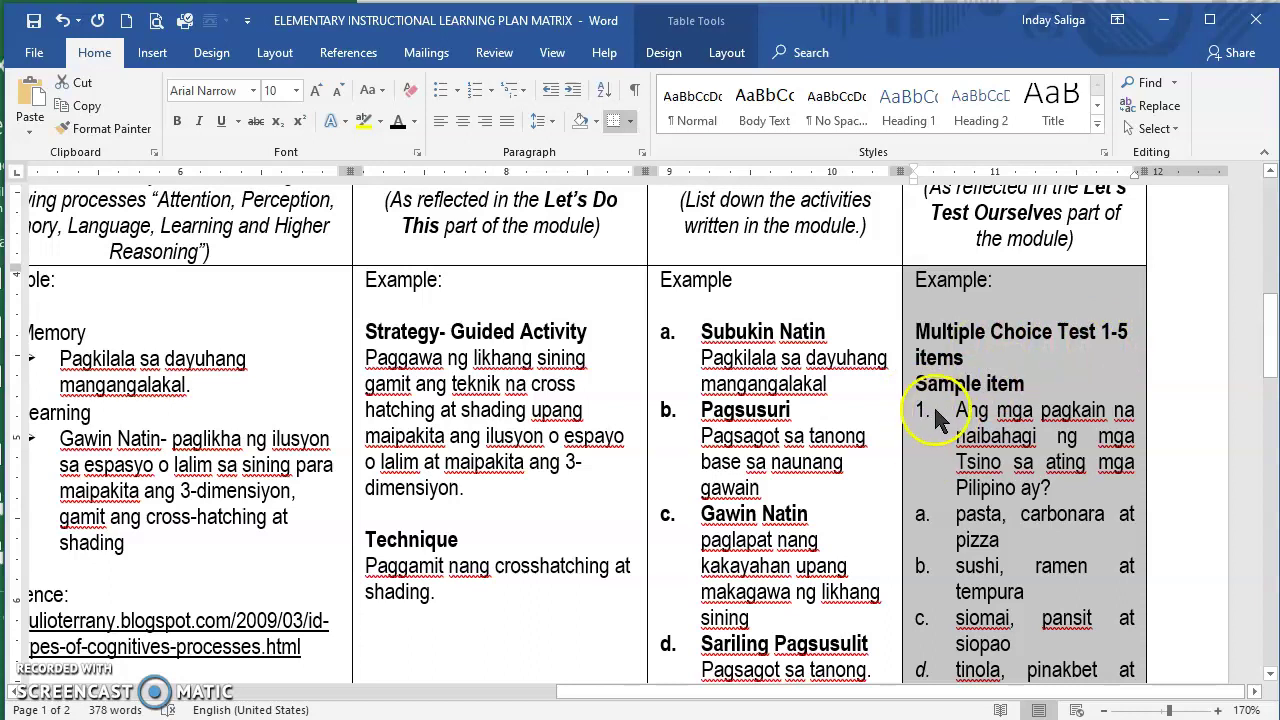
scroll(931, 410, down, 3)
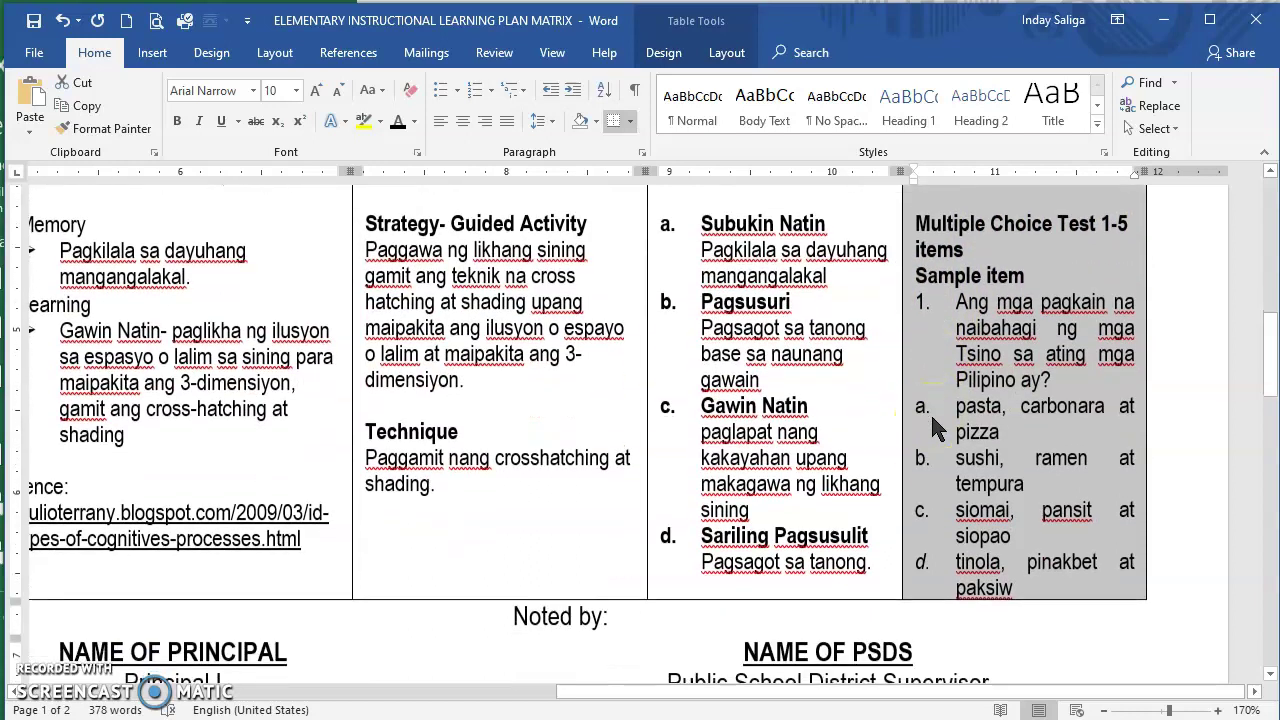
drag(823, 690, 486, 700)
ctrl+scroll(514, 586, down, 5)
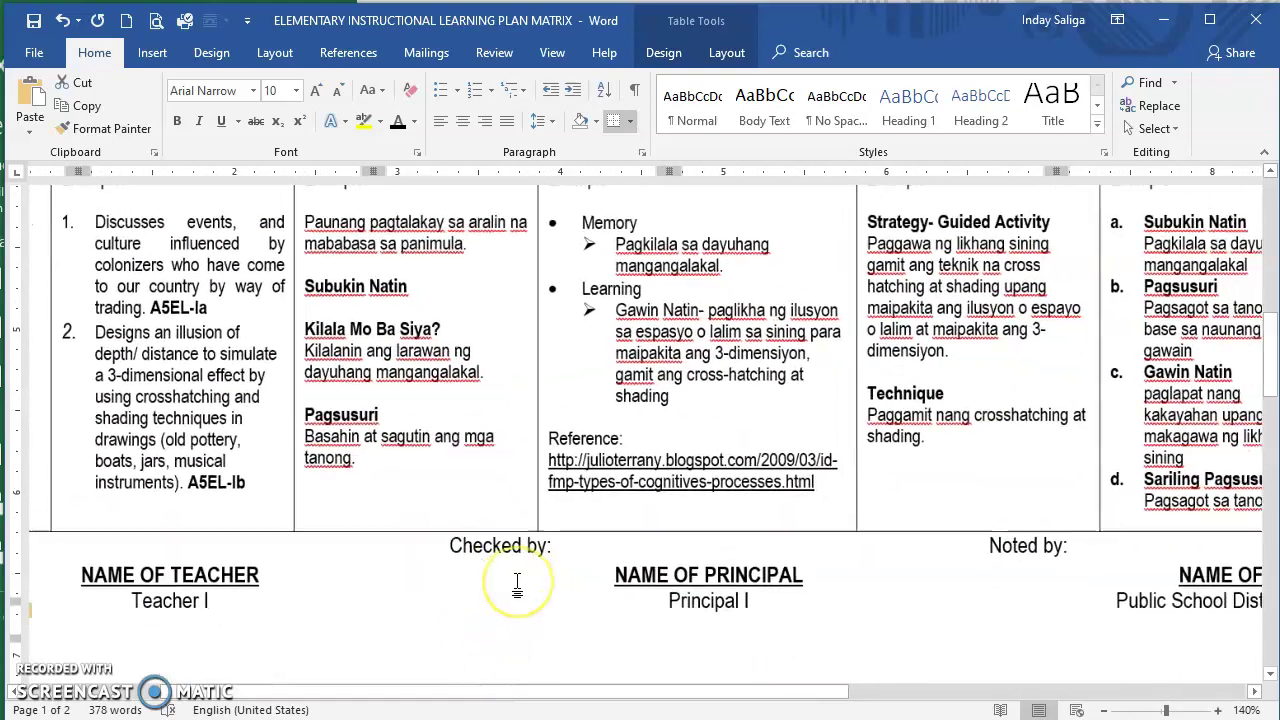
ctrl+scroll(516, 580, down, 1)
scroll(515, 574, up, 1)
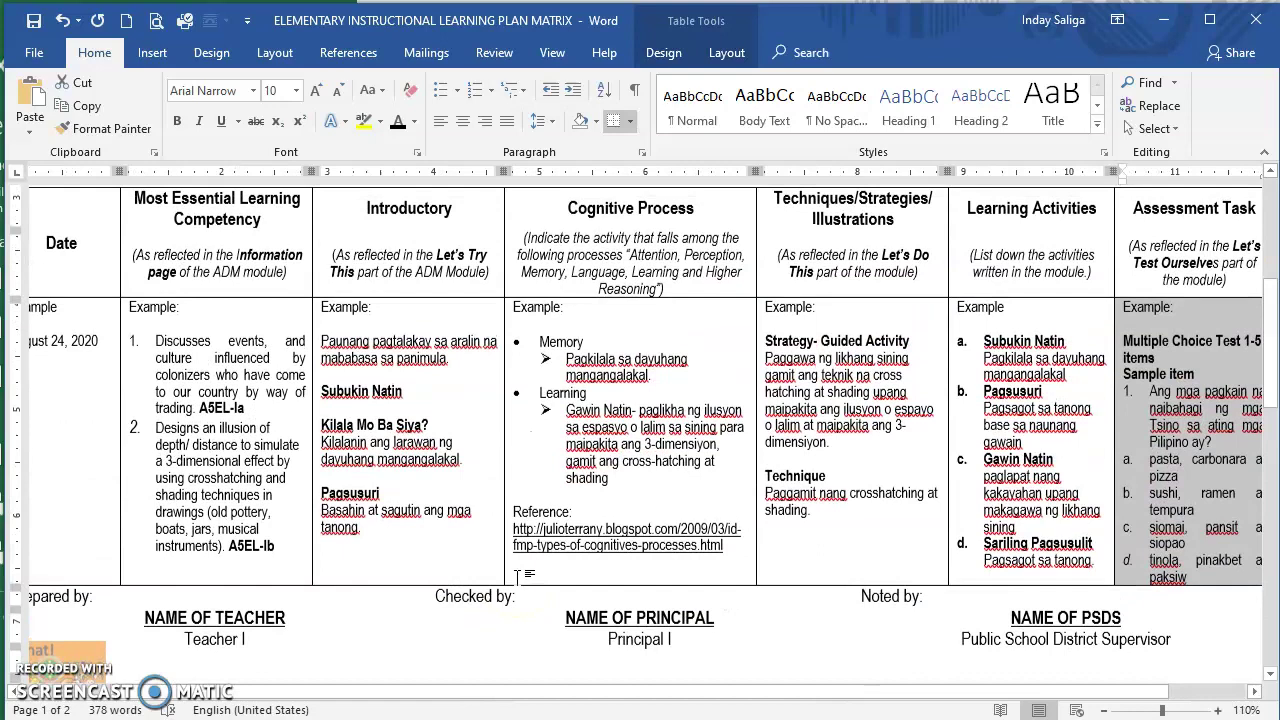
ctrl+scroll(516, 576, down, 2)
ctrl+scroll(519, 577, up, 4)
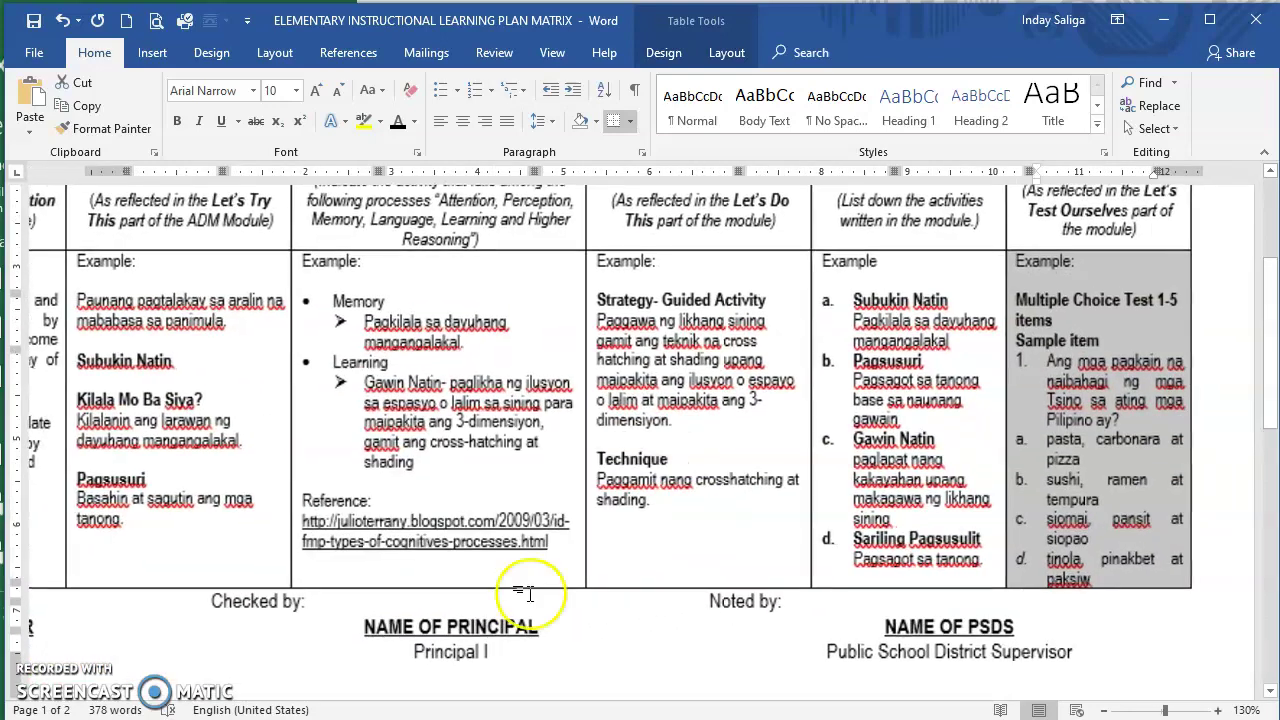
Step: Replace NAME OF TEACHER with the teacher's full name and retitle it Master Teacher I
drag(729, 690, 440, 700)
drag(250, 630, 413, 636)
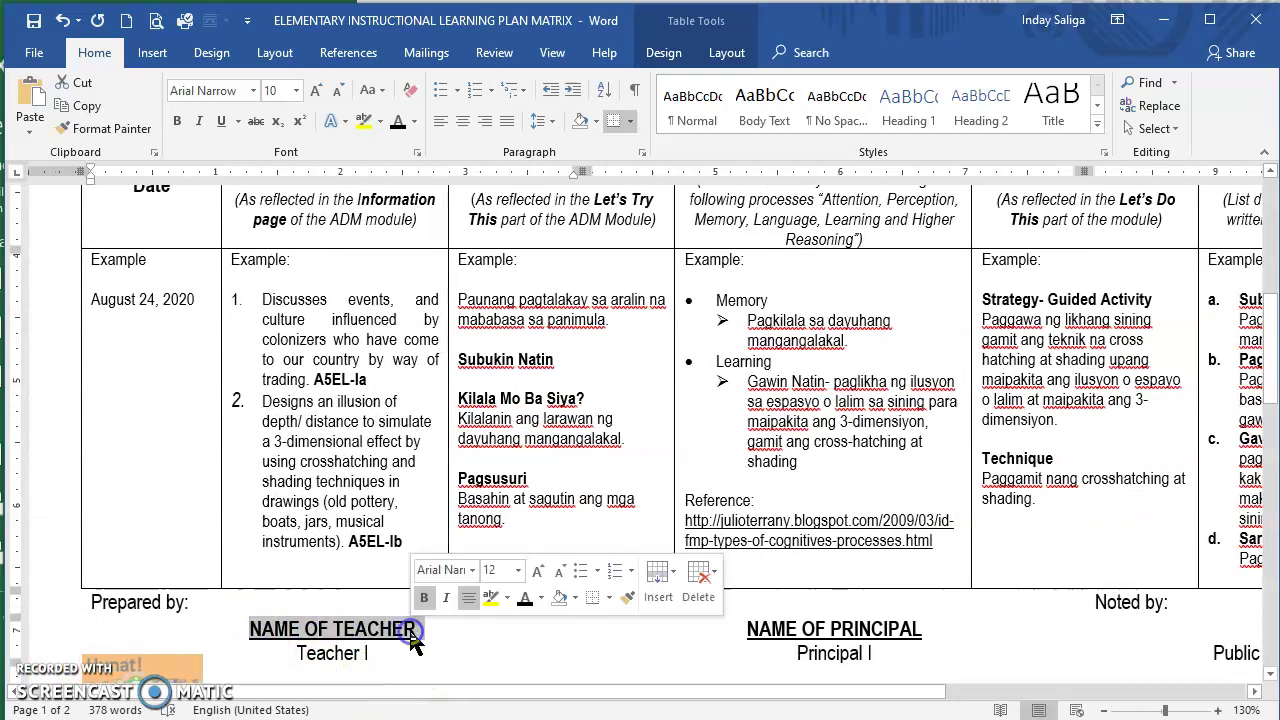
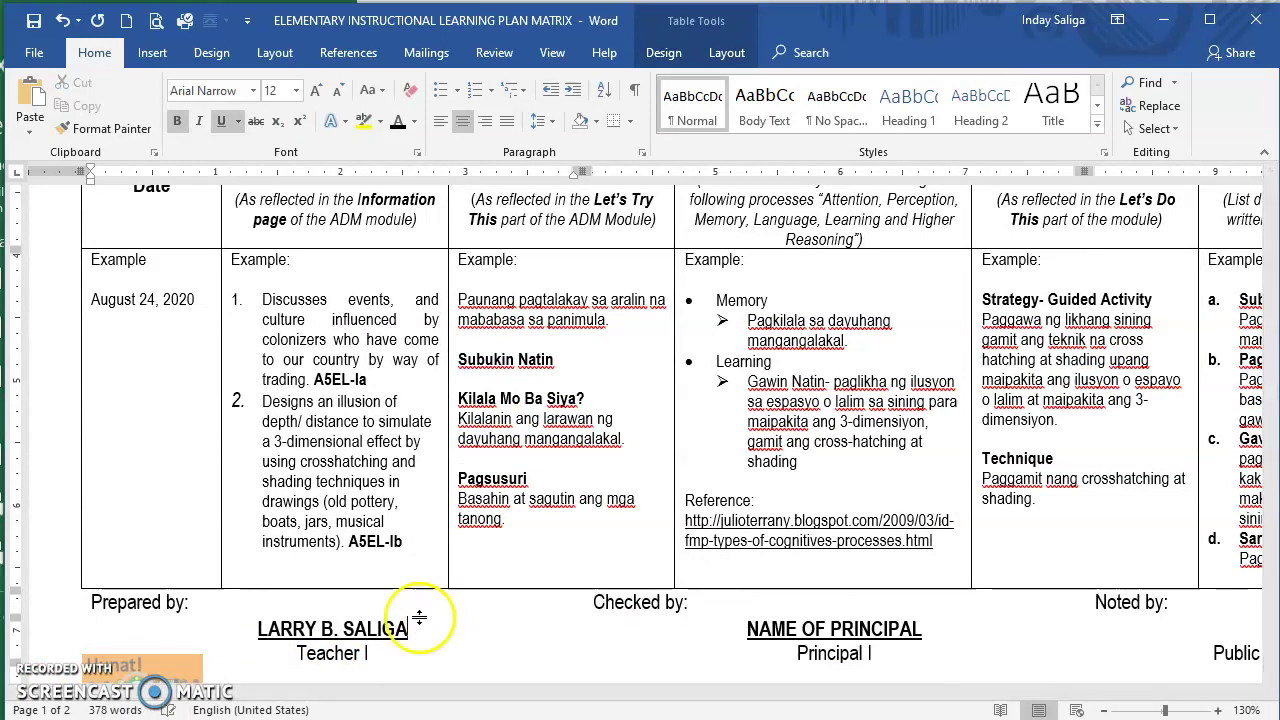
click(300, 652)
text(mASTER)
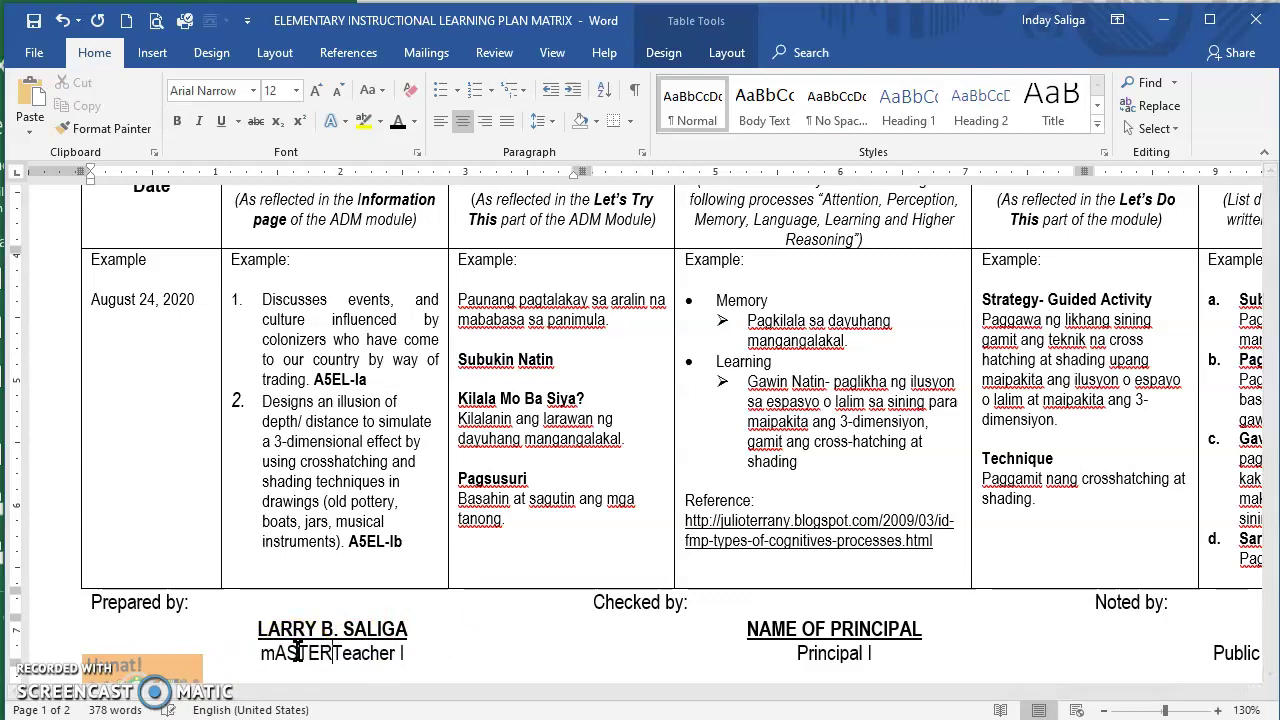
Step: Replace NAME OF PRINCIPAL with the principal's full name and change the title to Principal III
click(751, 630)
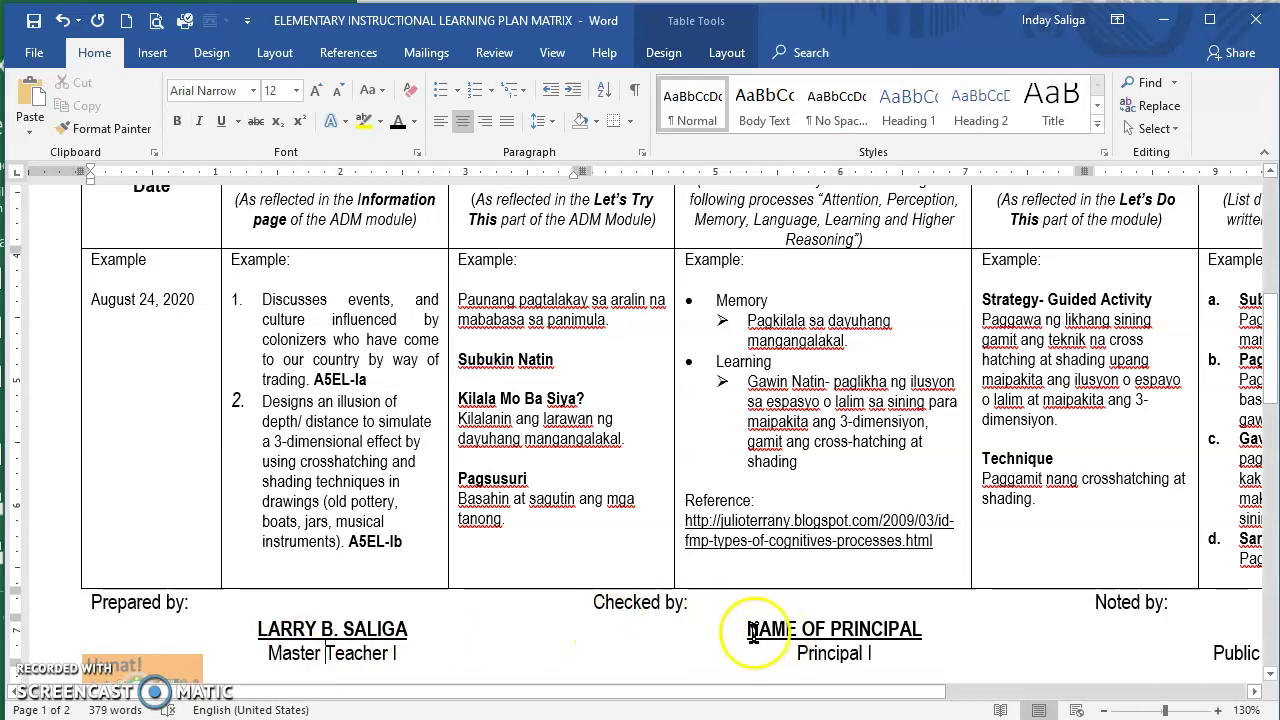
drag(878, 633, 921, 636)
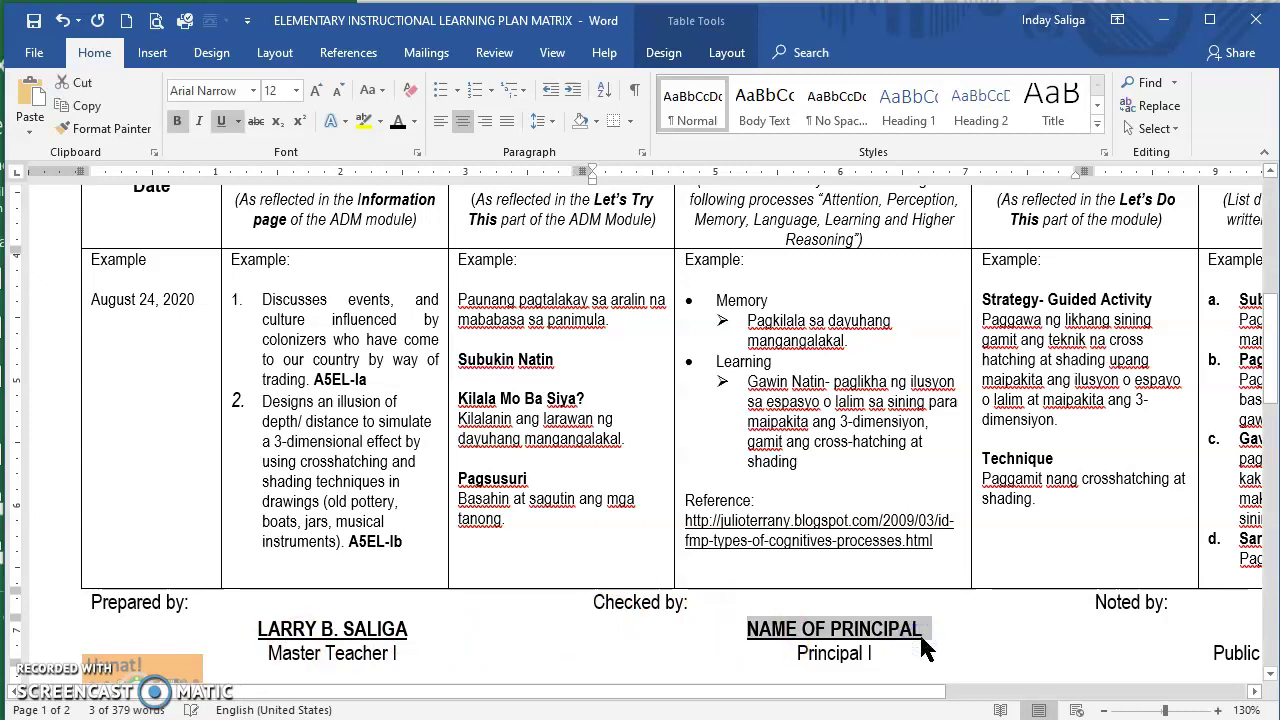
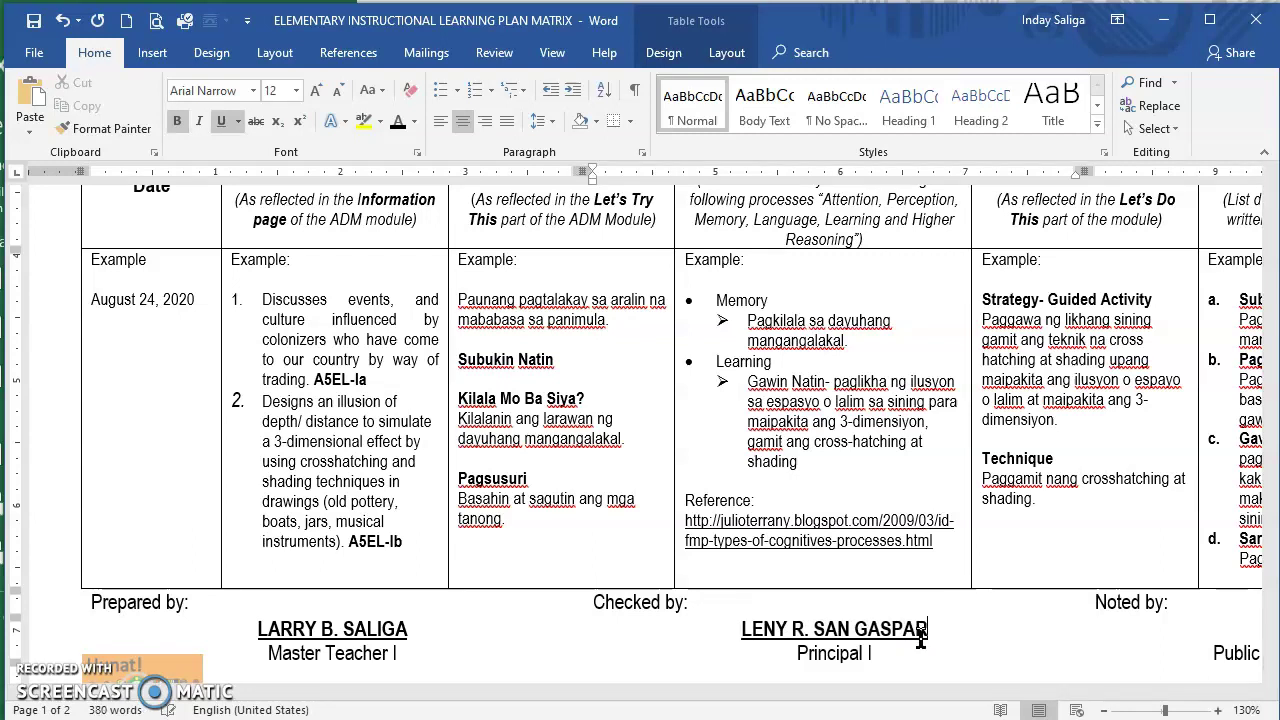
click(924, 652)
click(873, 653)
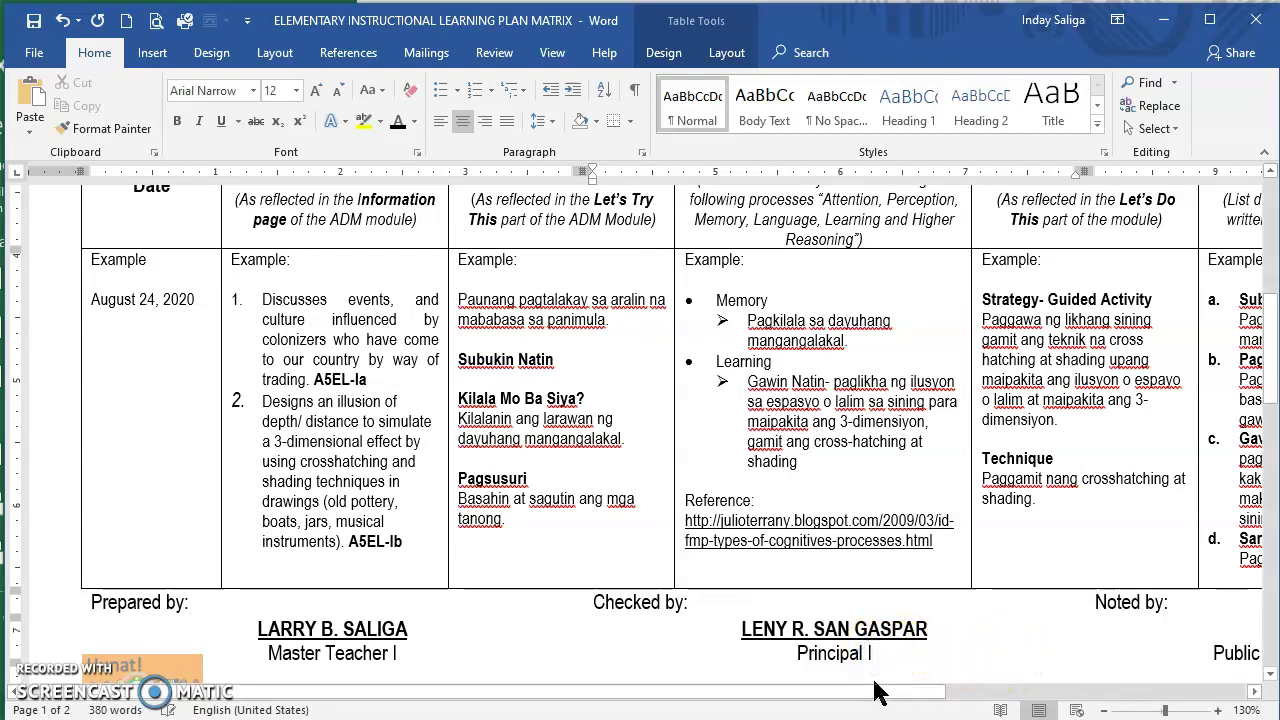
text(ipal )
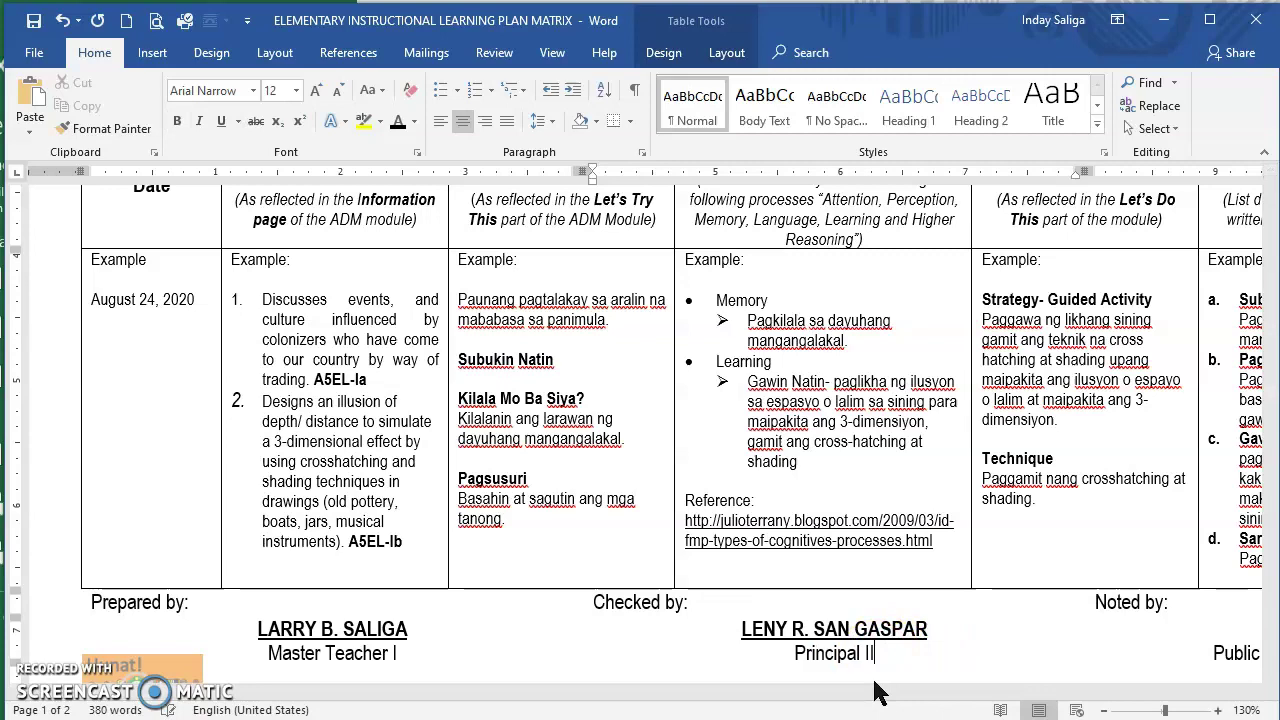
text(I)
Step: Replace the supervisor placeholder under Noted by with the district supervisor's full name
drag(823, 690, 1040, 692)
drag(1016, 630, 898, 632)
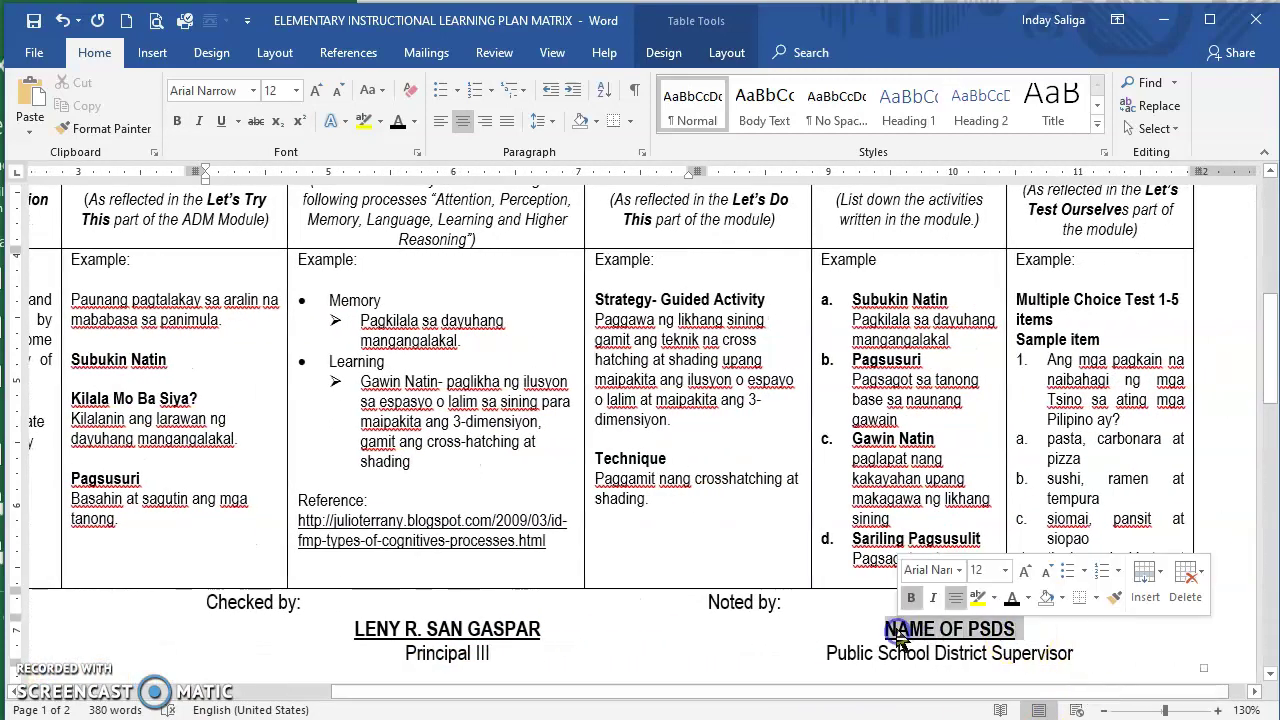
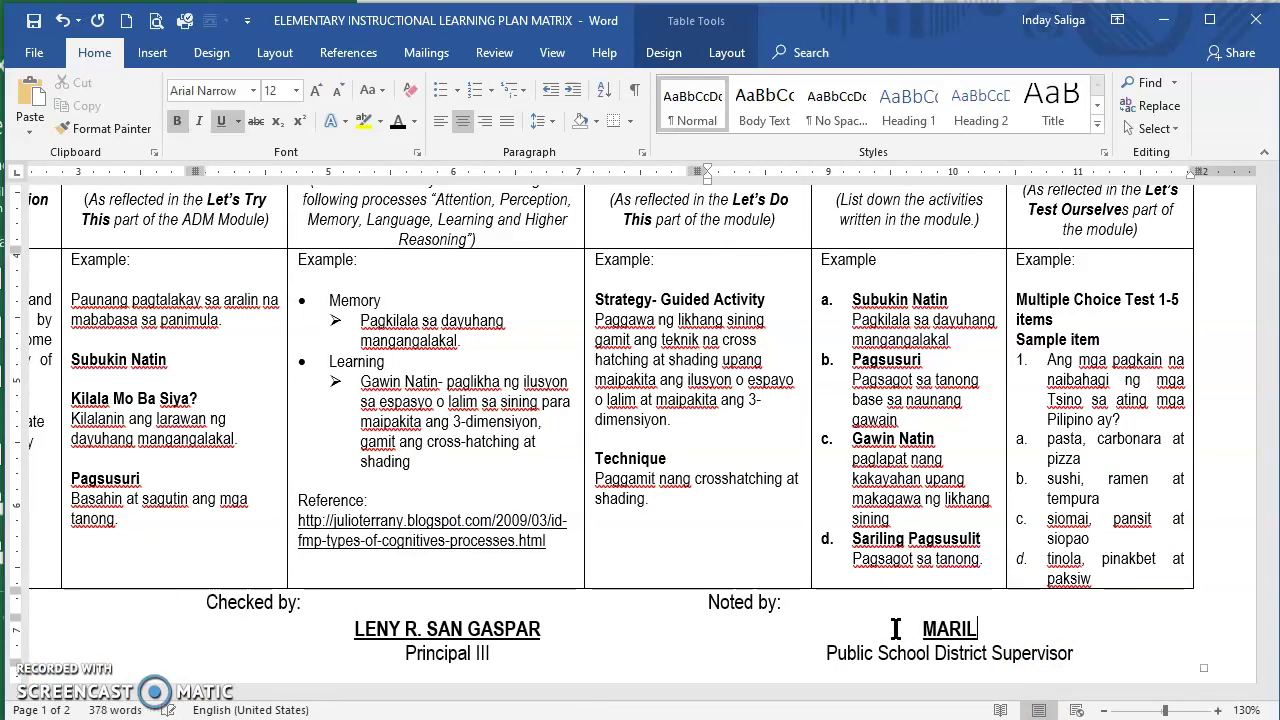
click(78, 535)
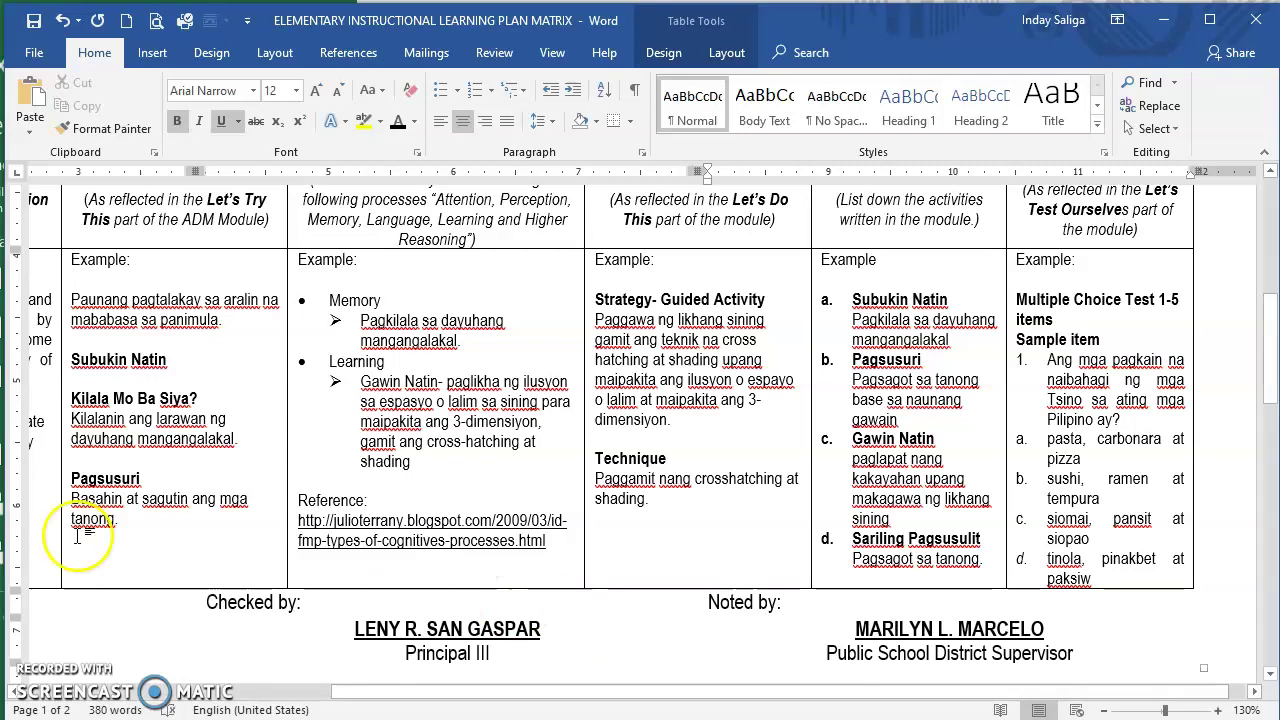
ctrl+scroll(80, 540, down, 6)
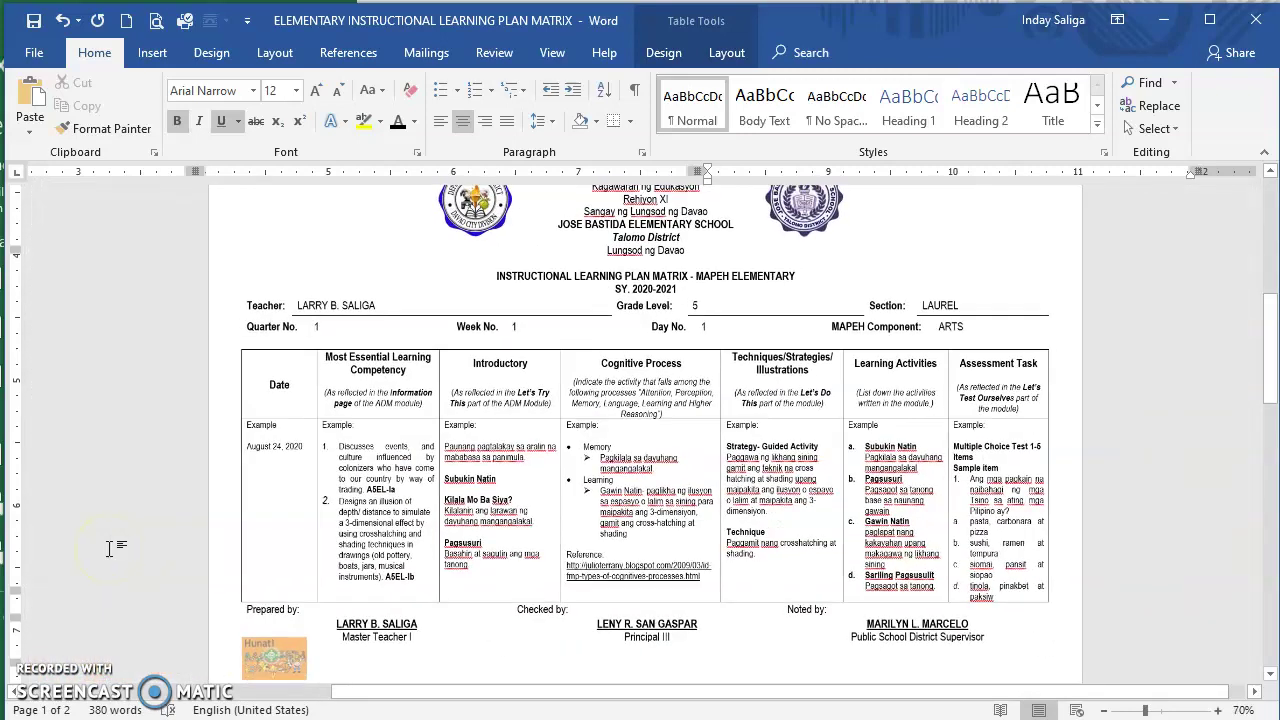
click(226, 481)
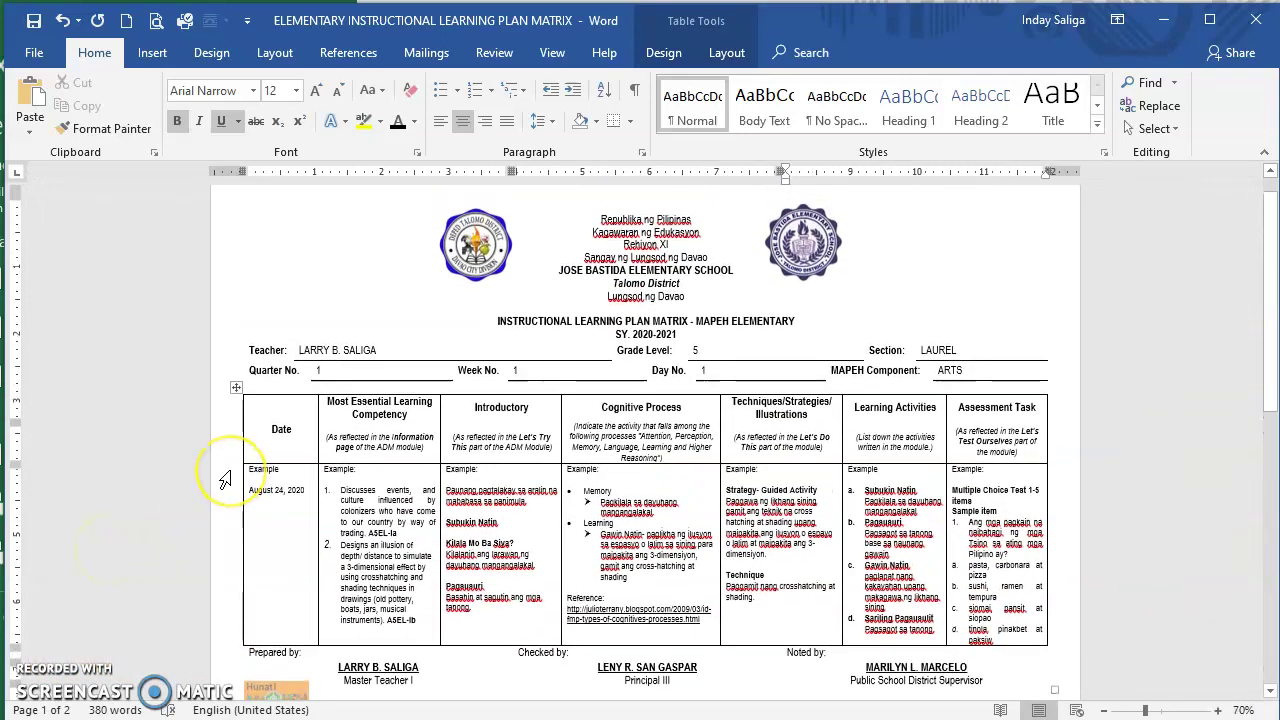
scroll(210, 510, down, 1)
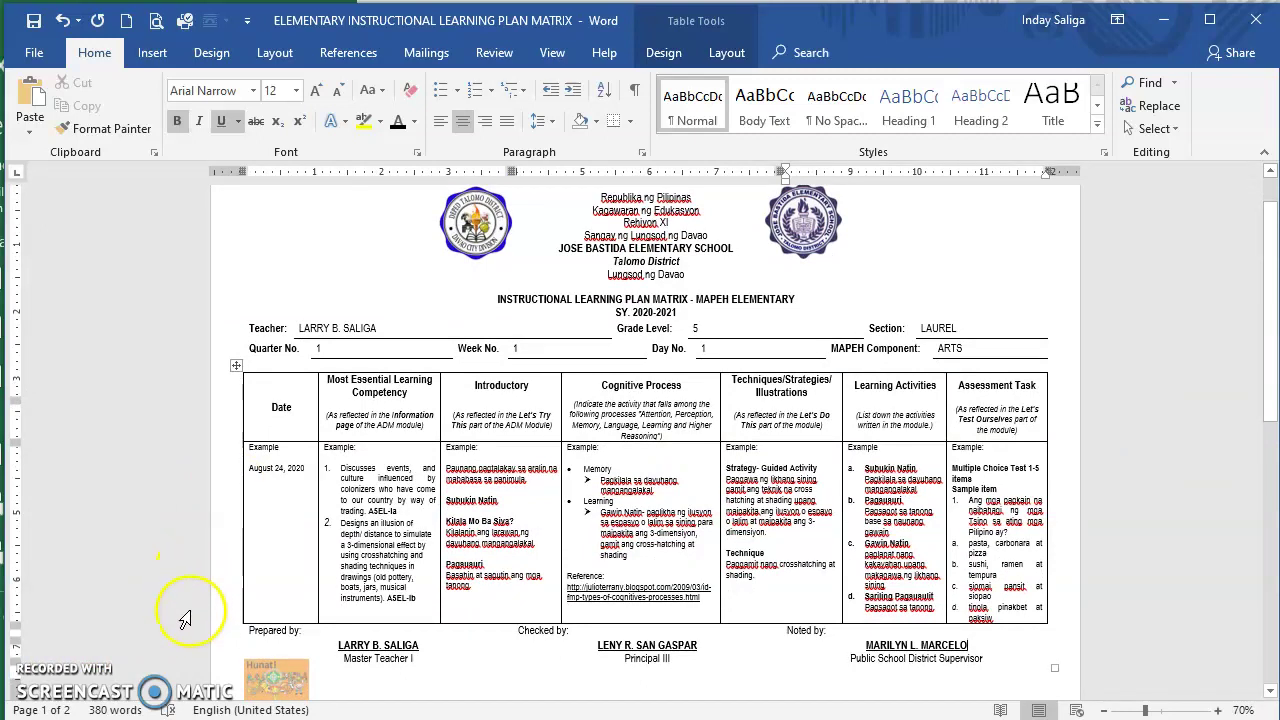